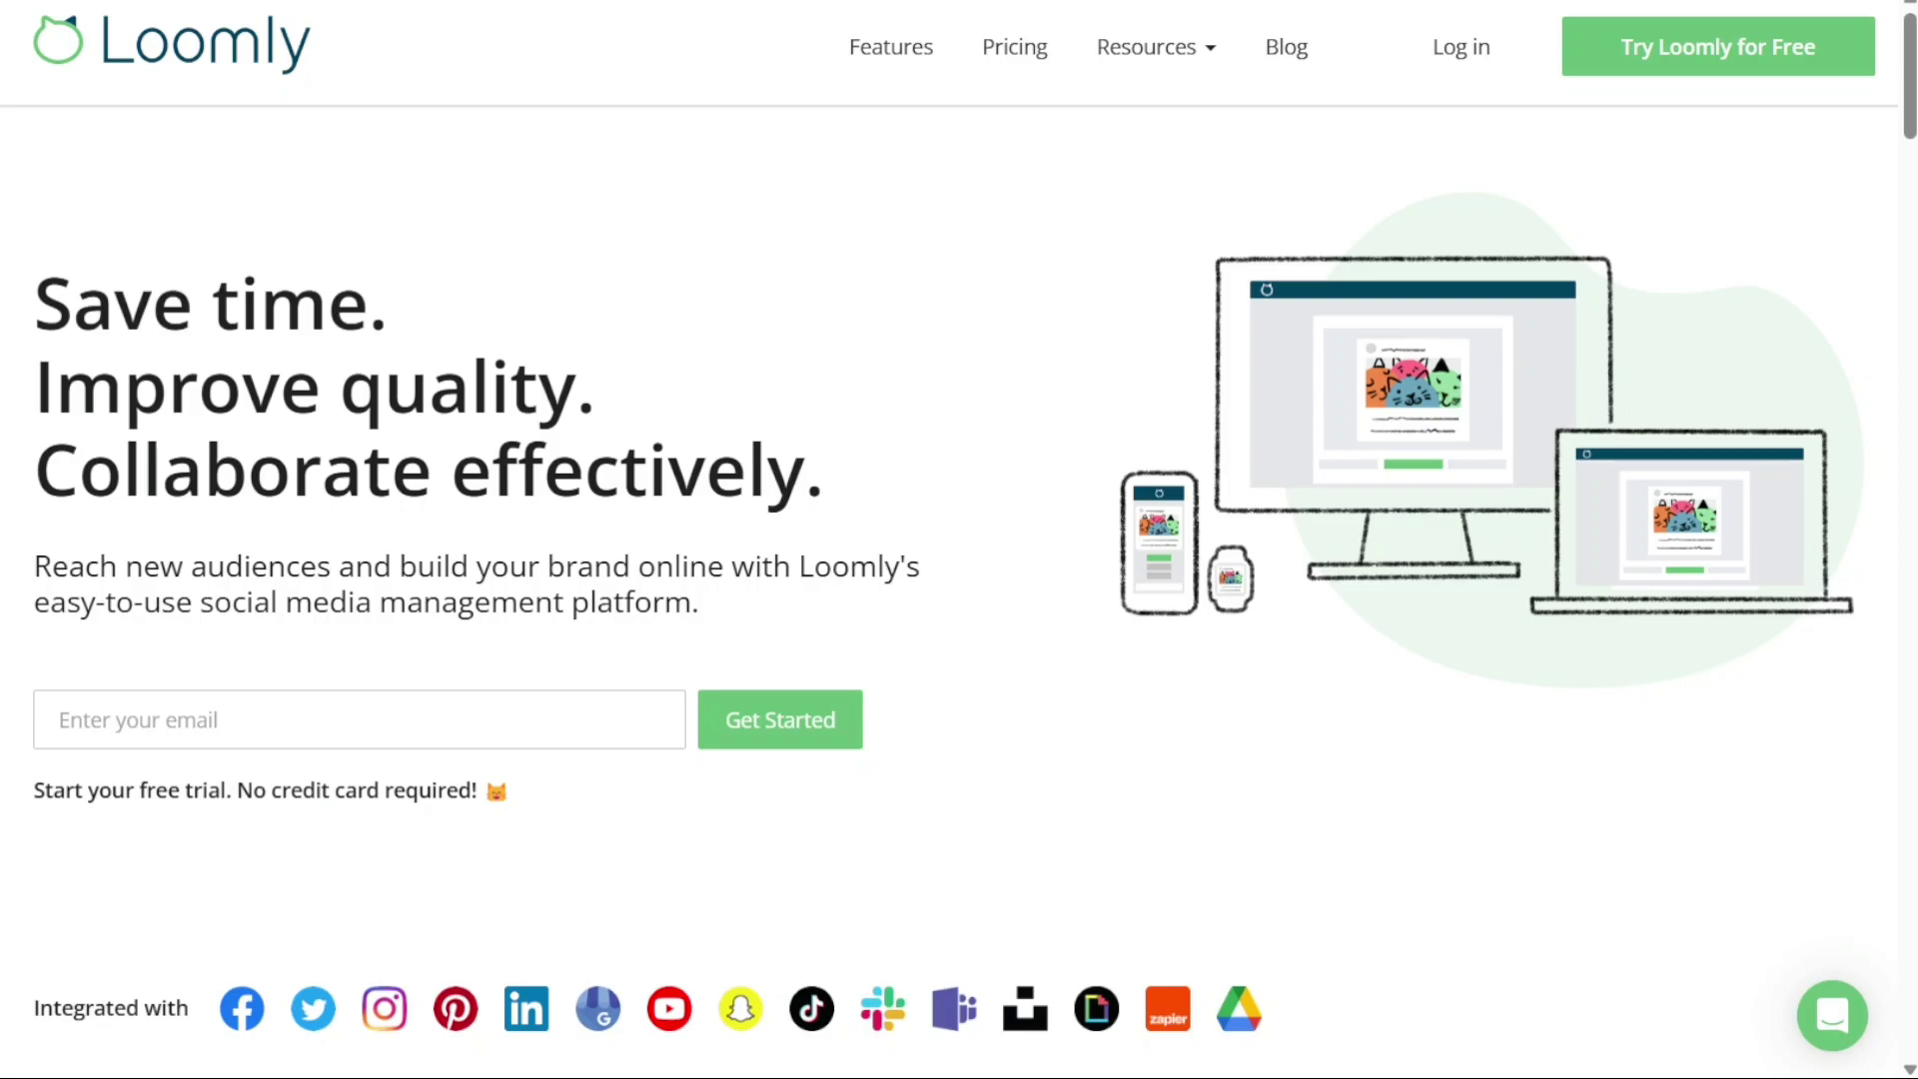
Step: Scroll down the Loomly homepage to the G2 ratings with the Summer 2022 badges
scroll(959, 589, down, 10)
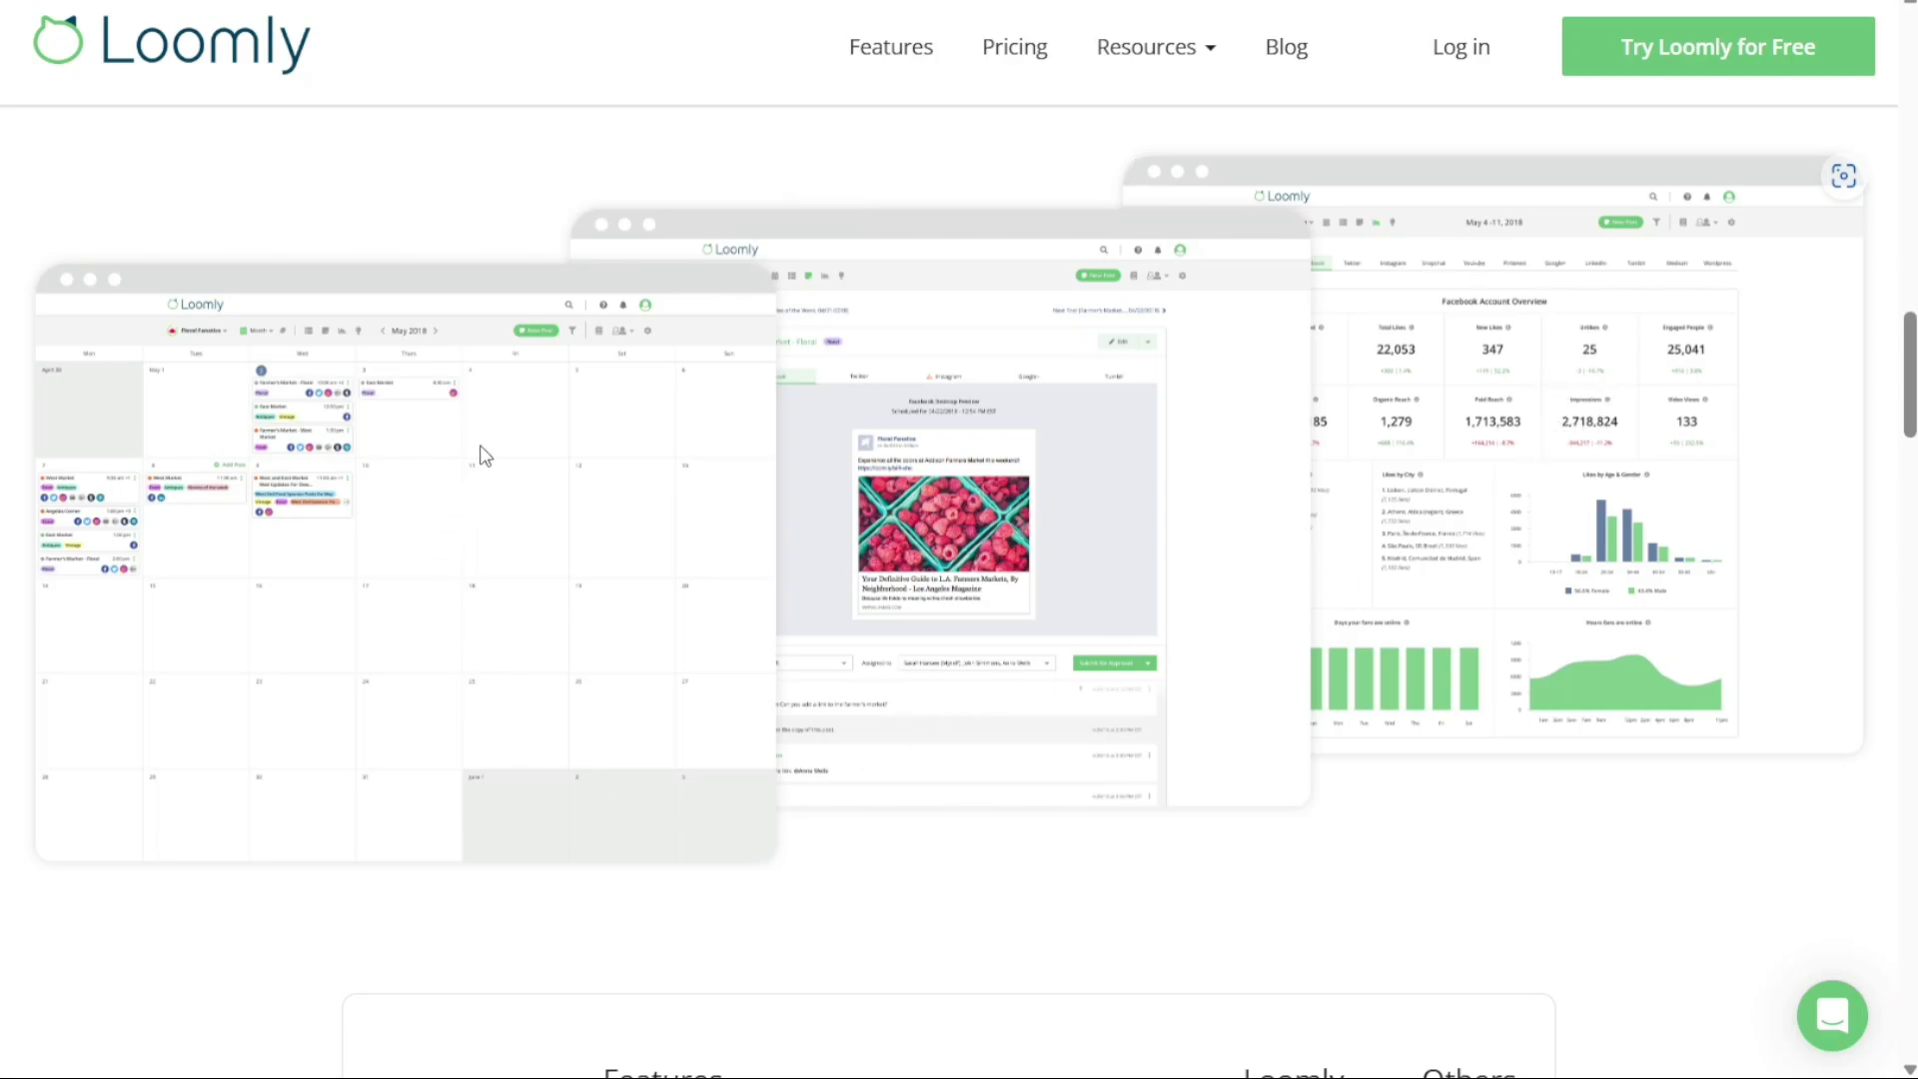
scroll(908, 912, down, 4)
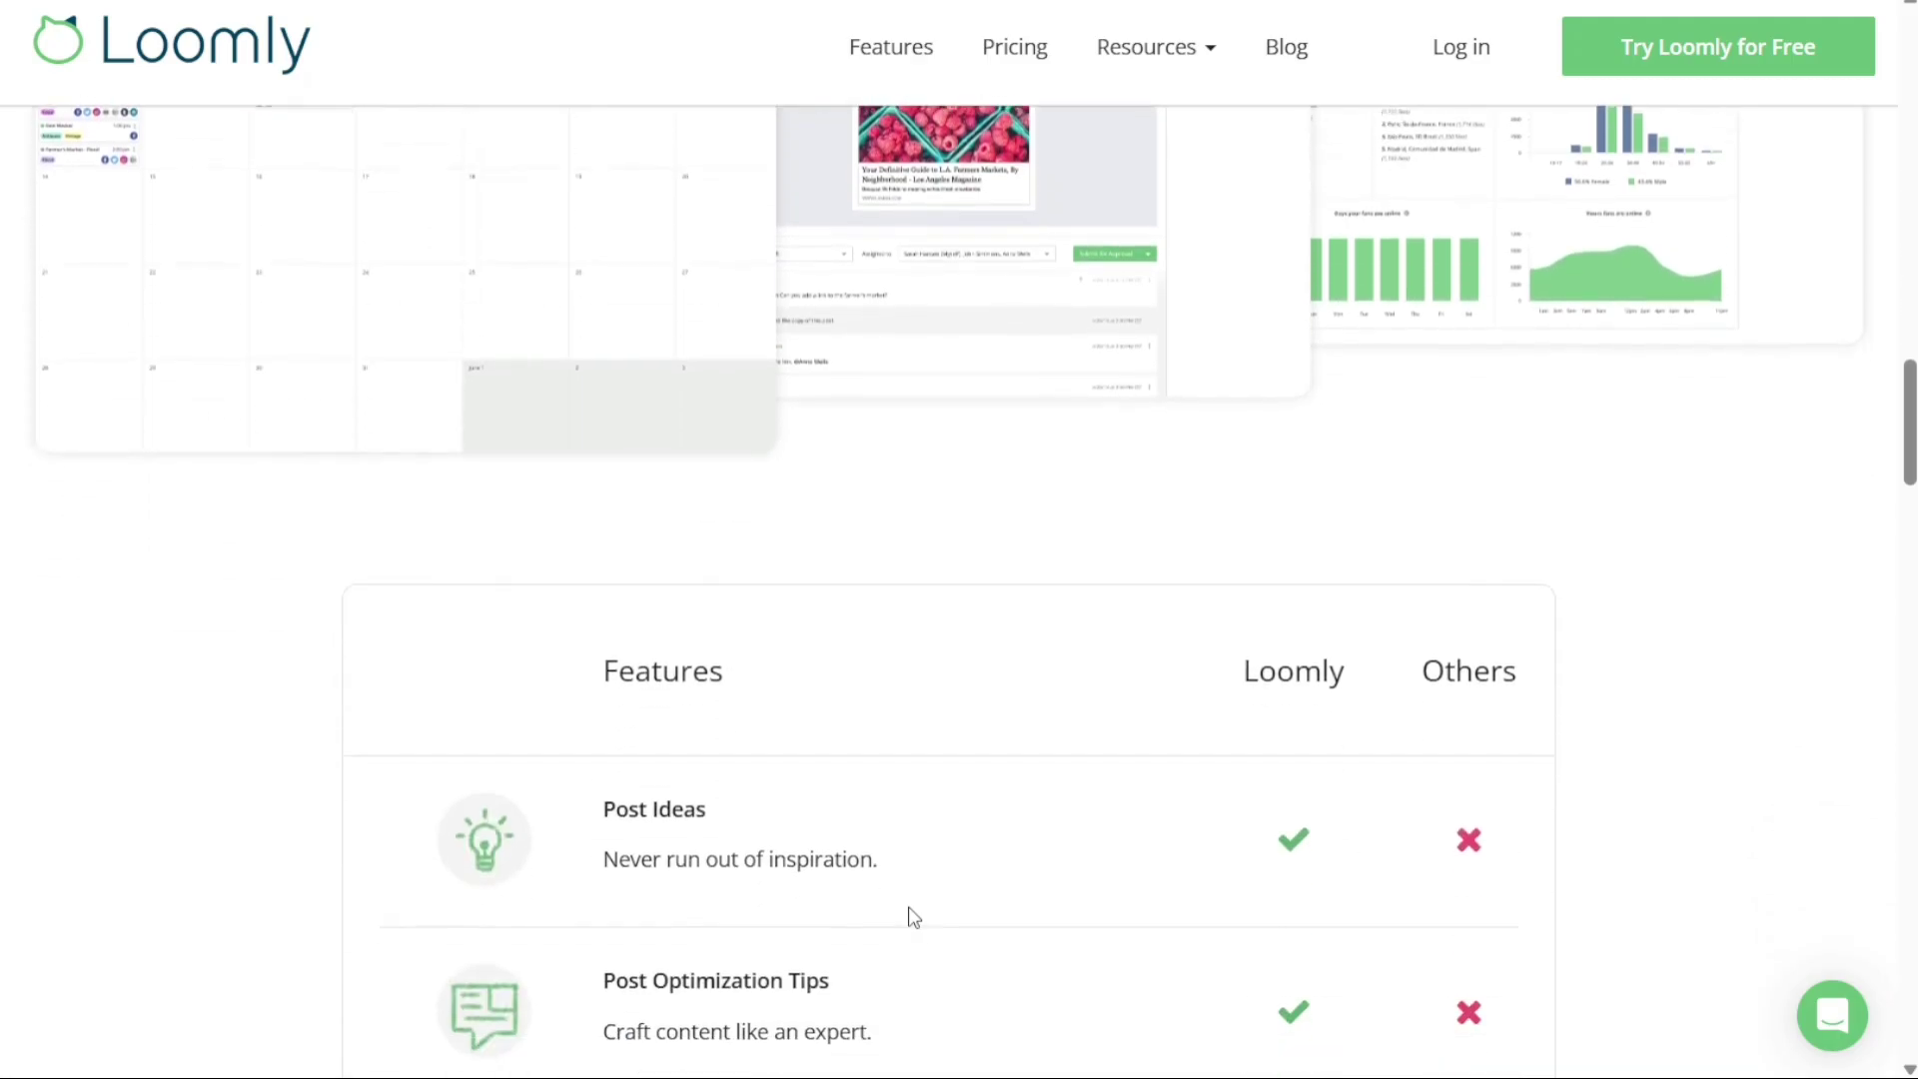
scroll(913, 916, down, 4)
scroll(912, 916, down, 10)
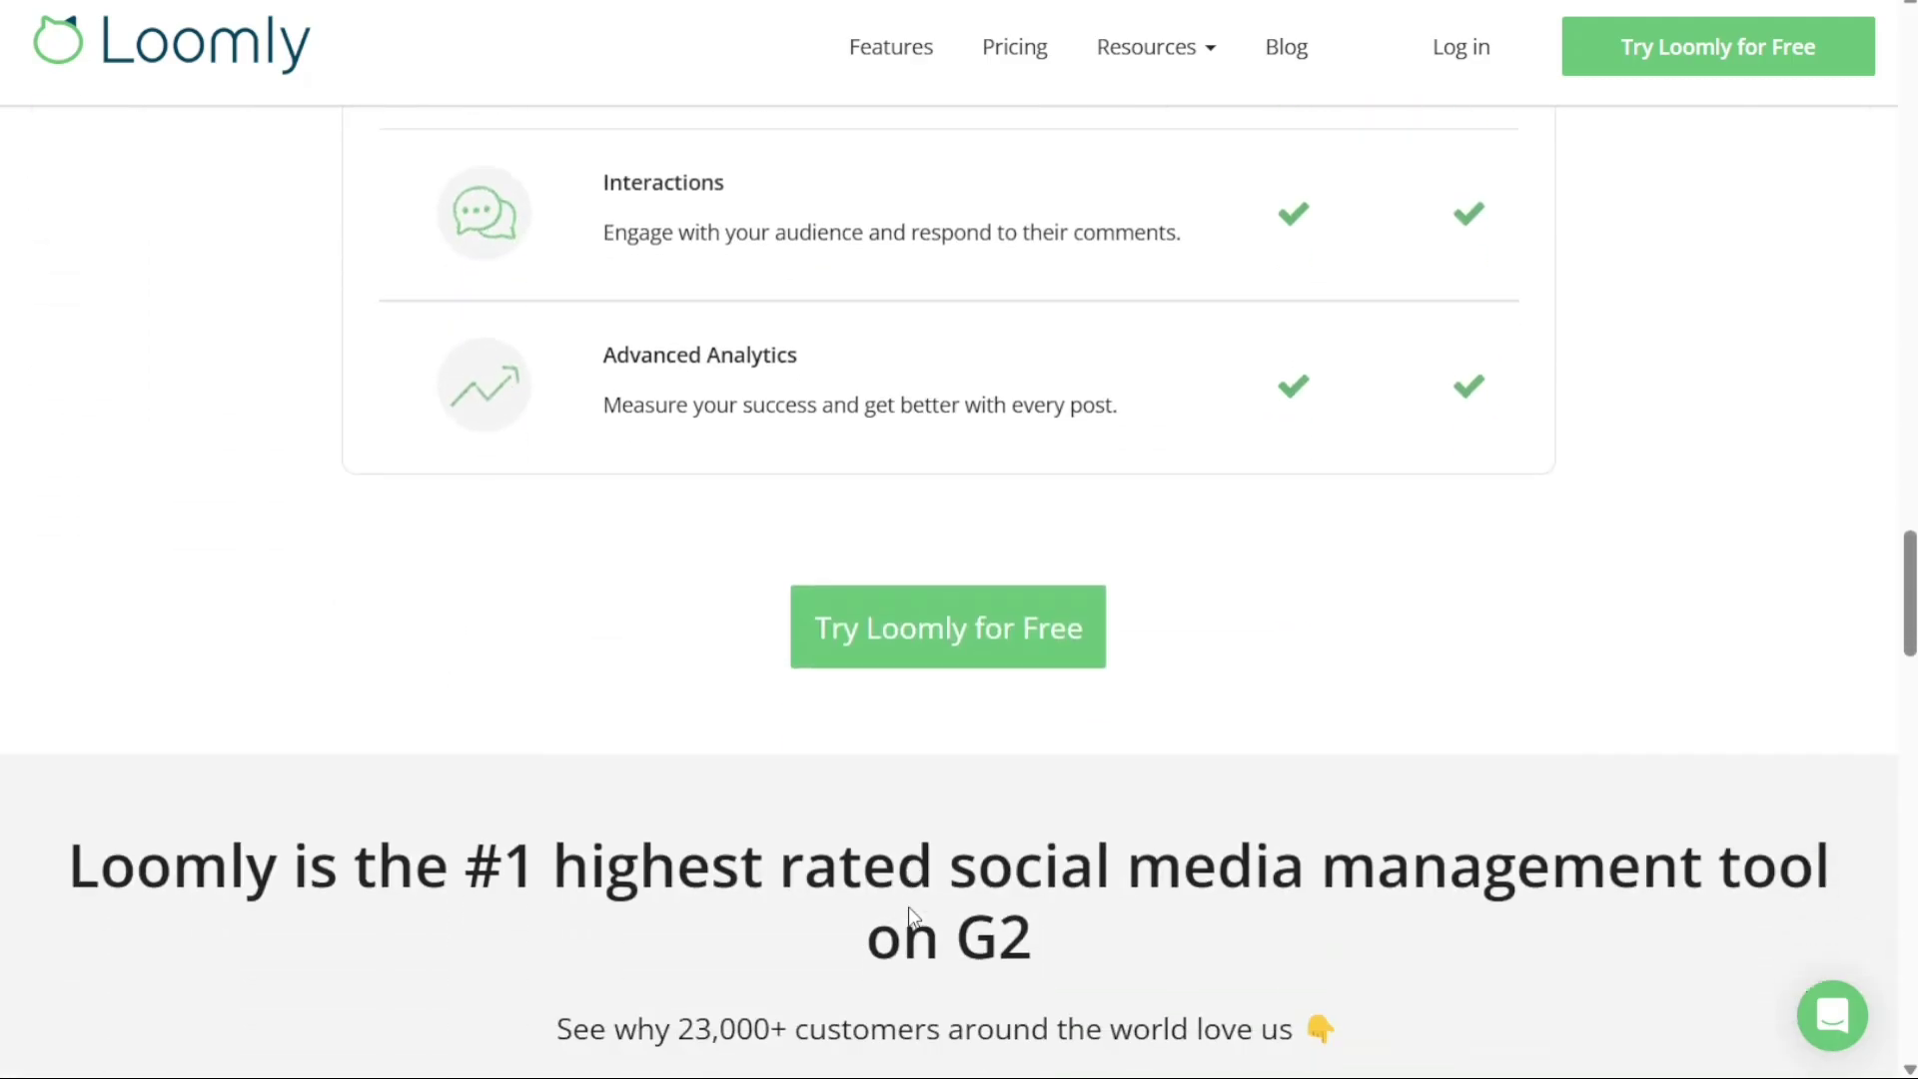
scroll(911, 916, down, 5)
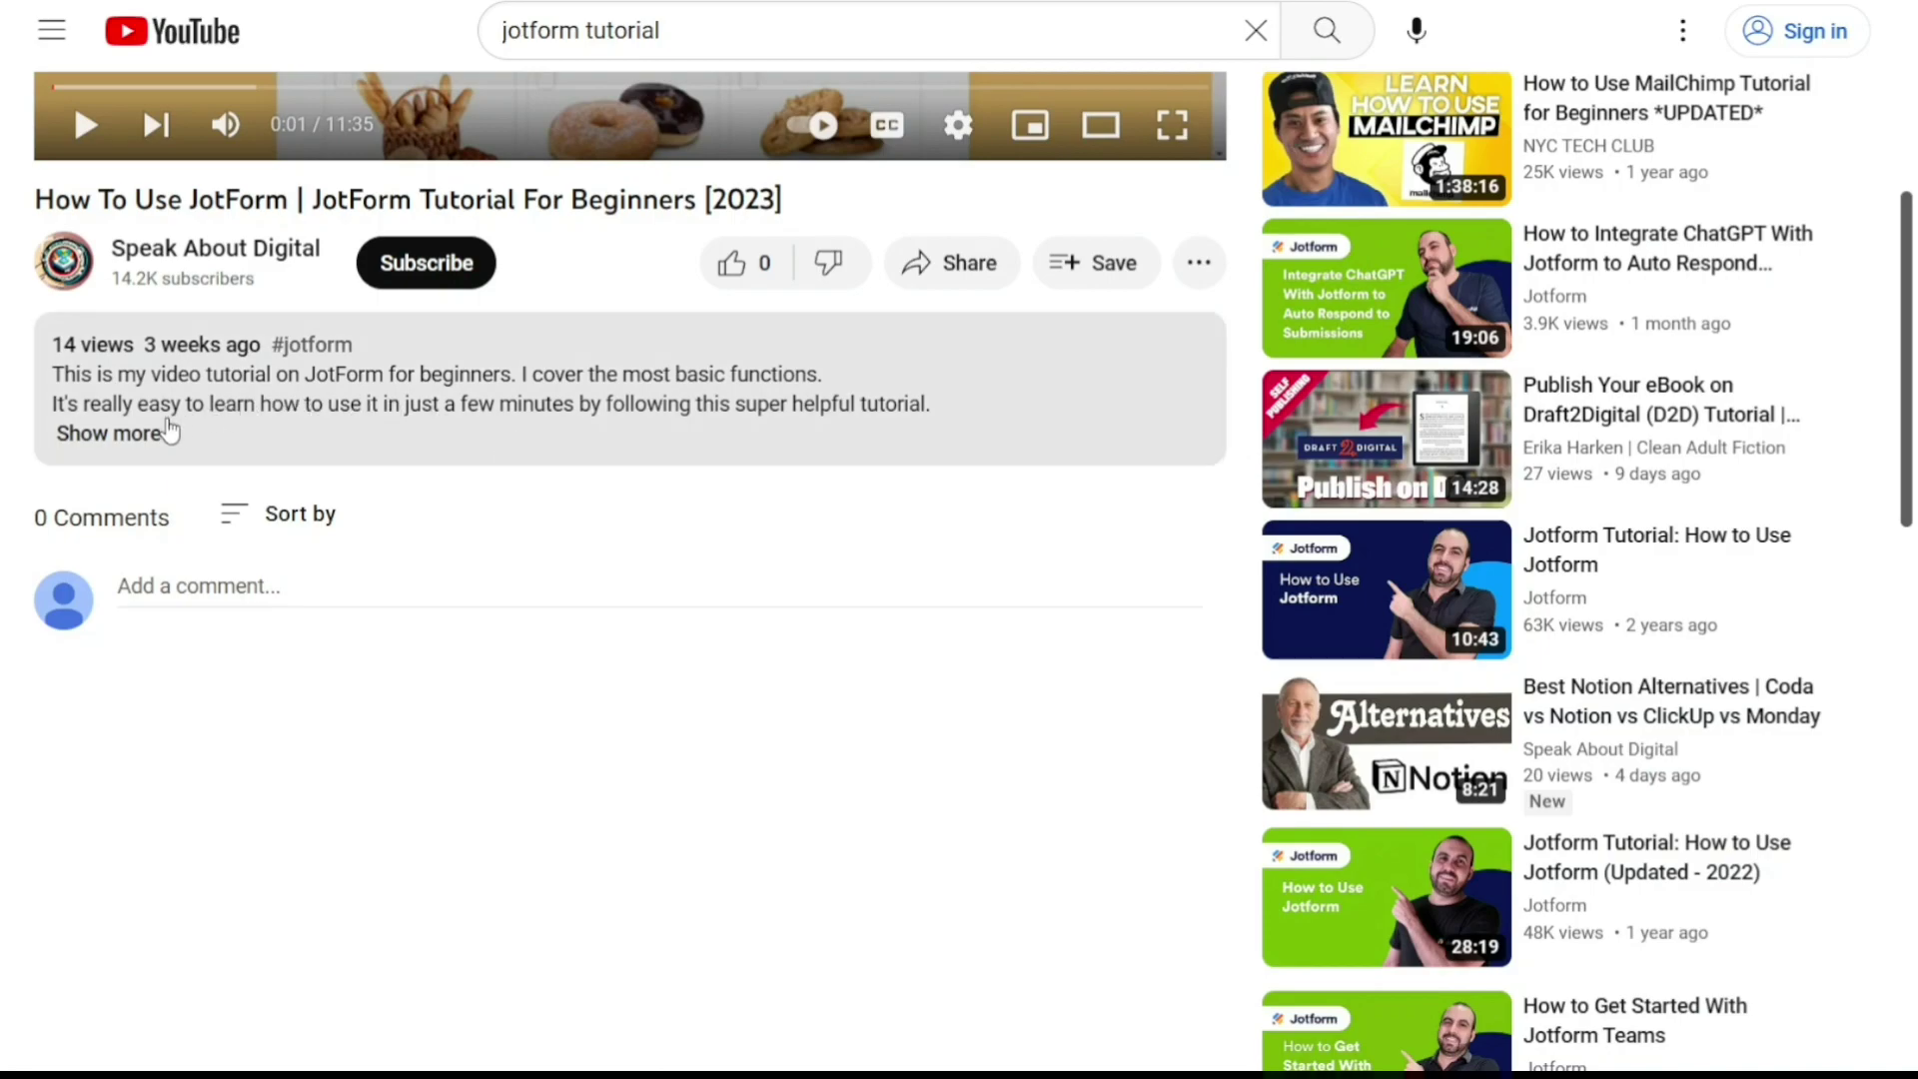
Step: Expand the YouTube tutorial's description to reveal its sign-up link
click(130, 436)
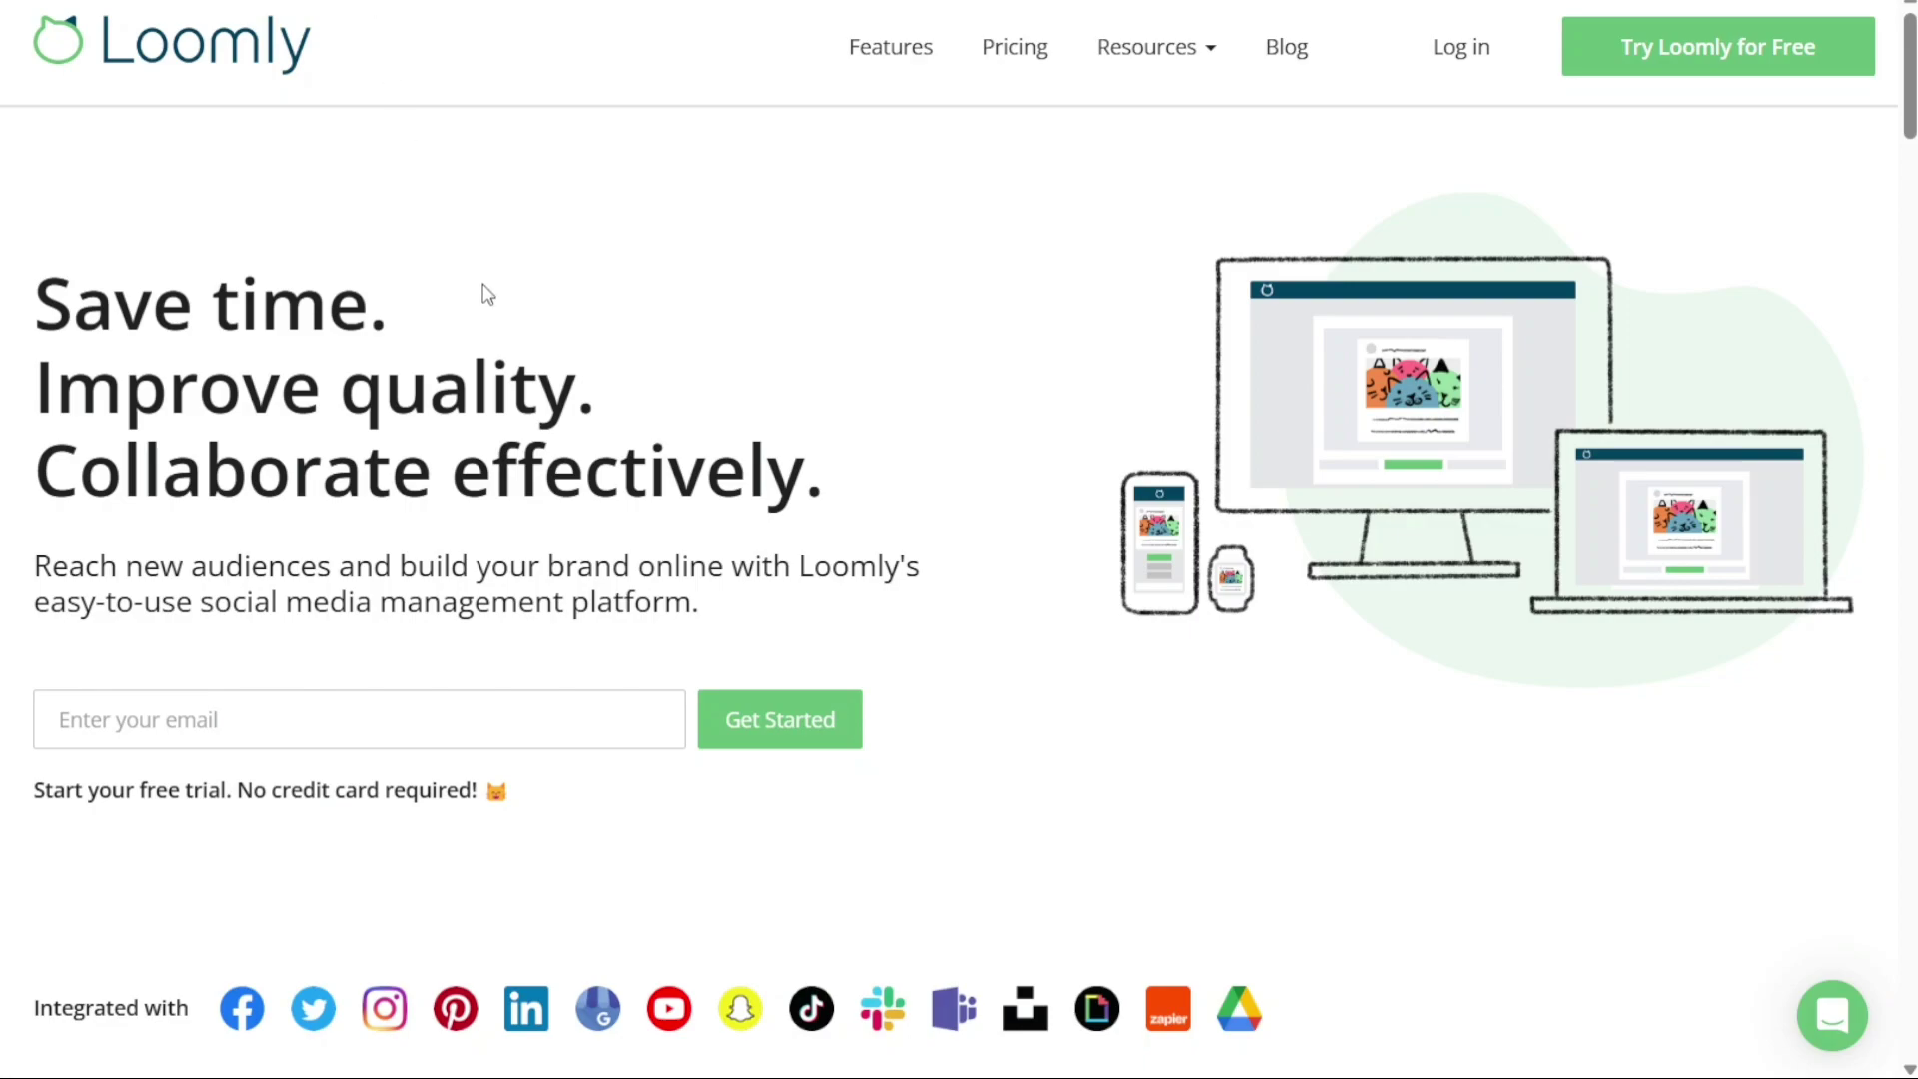
Step: Enter an email for the free trial, fill the sign-up form, accept the Terms and sign up
click(436, 712)
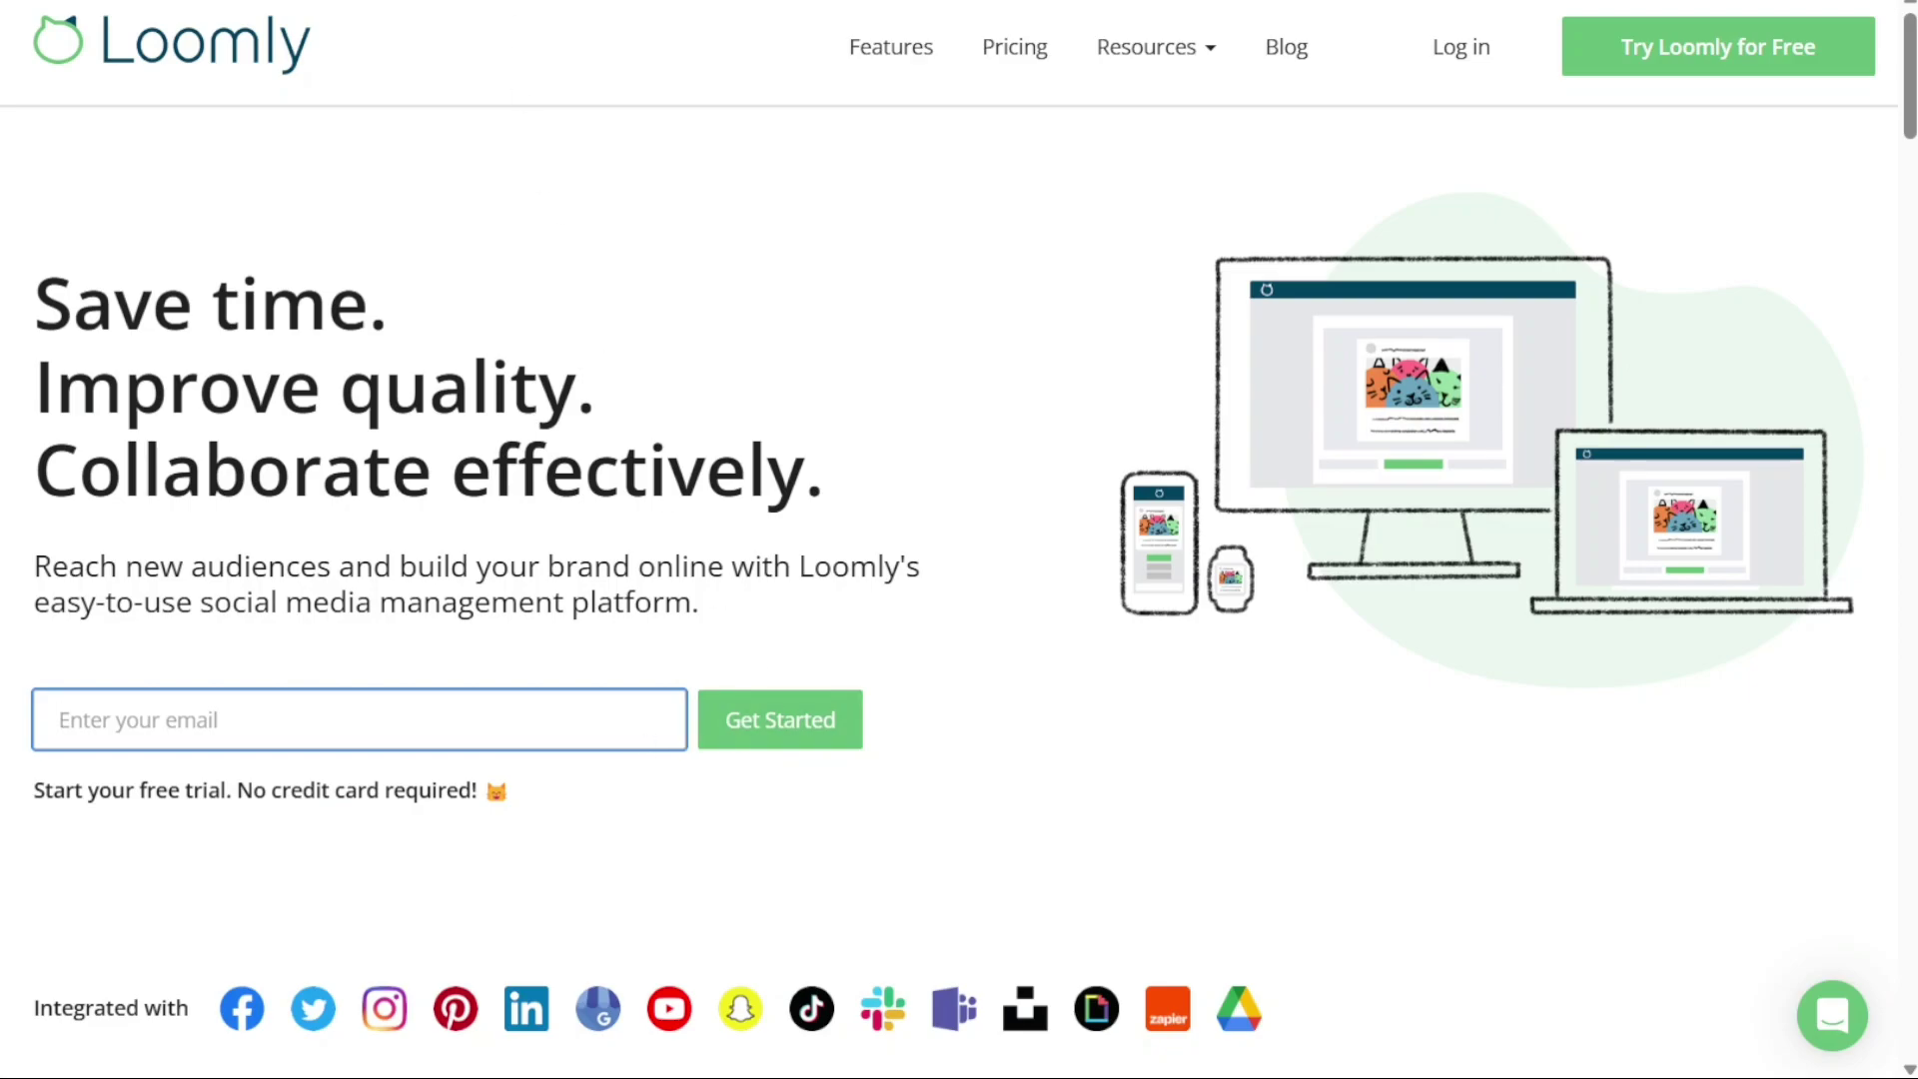
scroll(667, 490, down, 10)
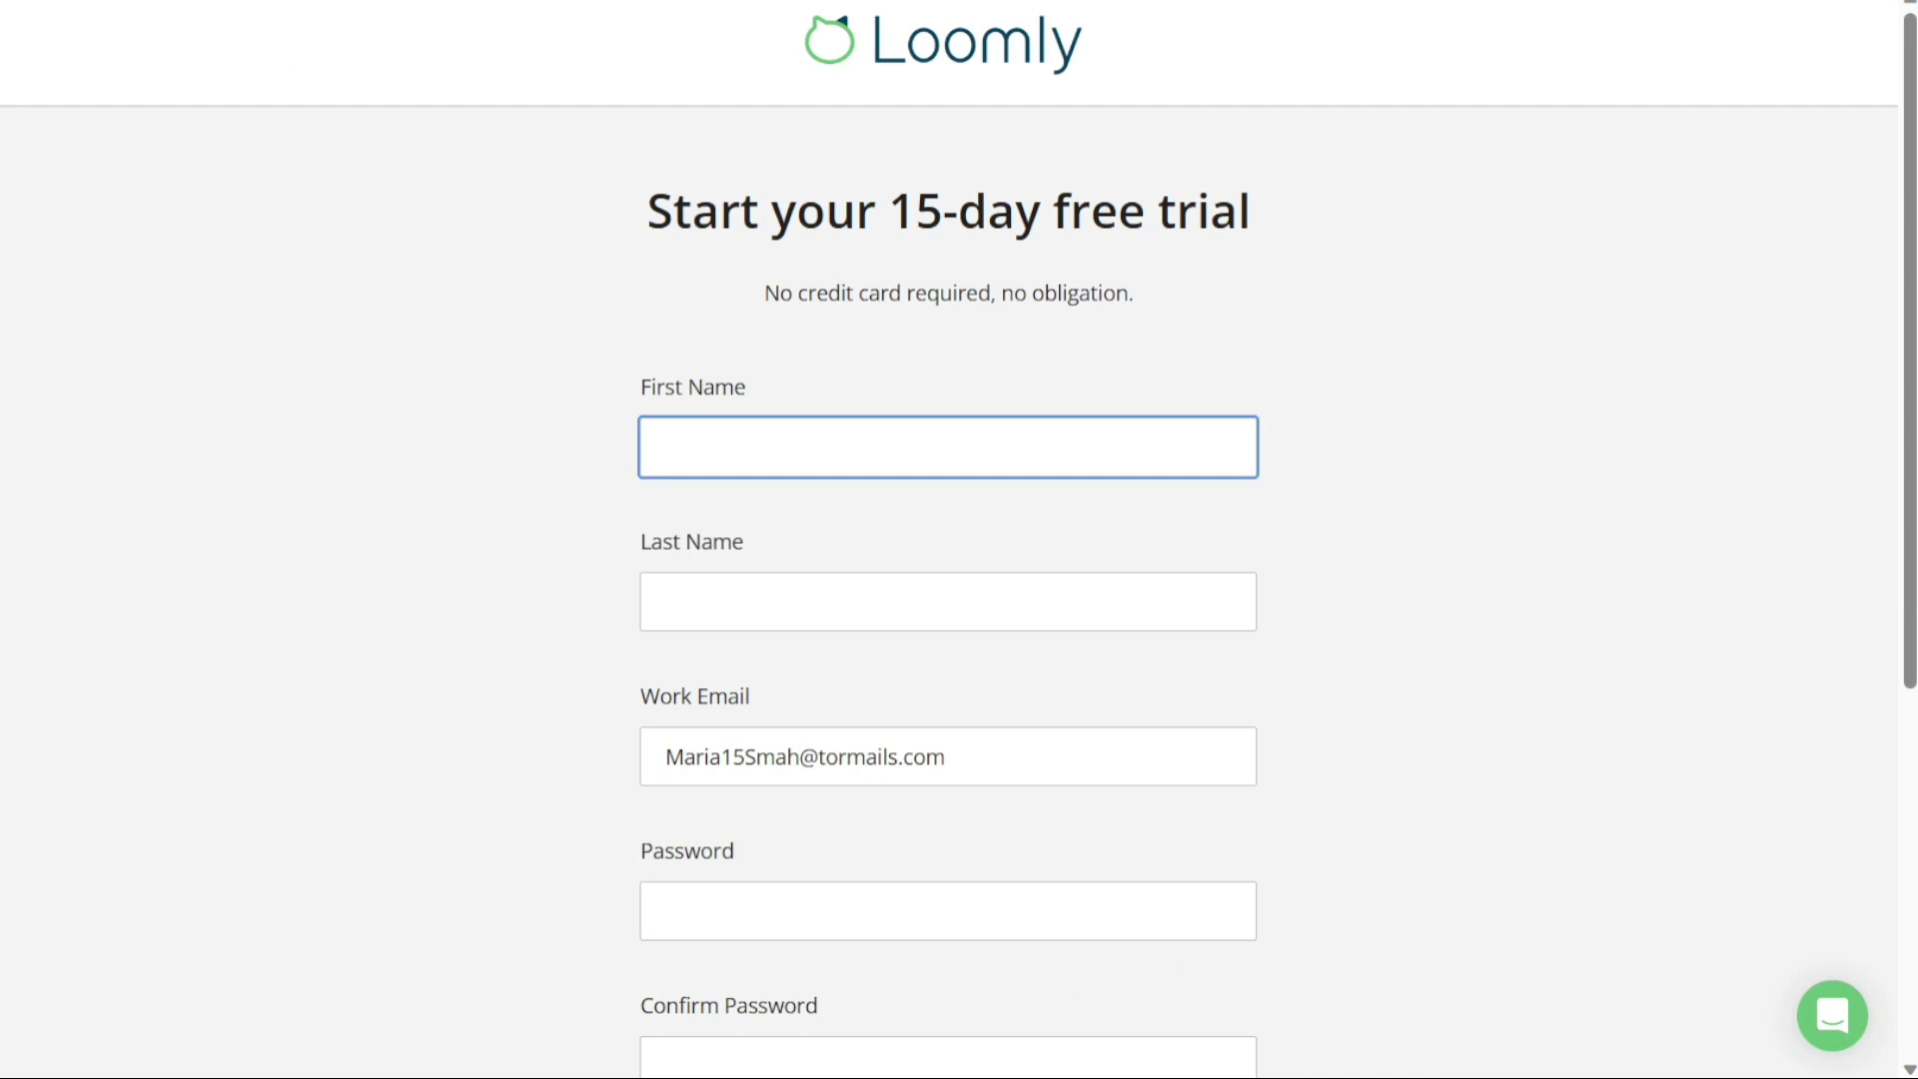
click(496, 602)
scroll(497, 602, down, 5)
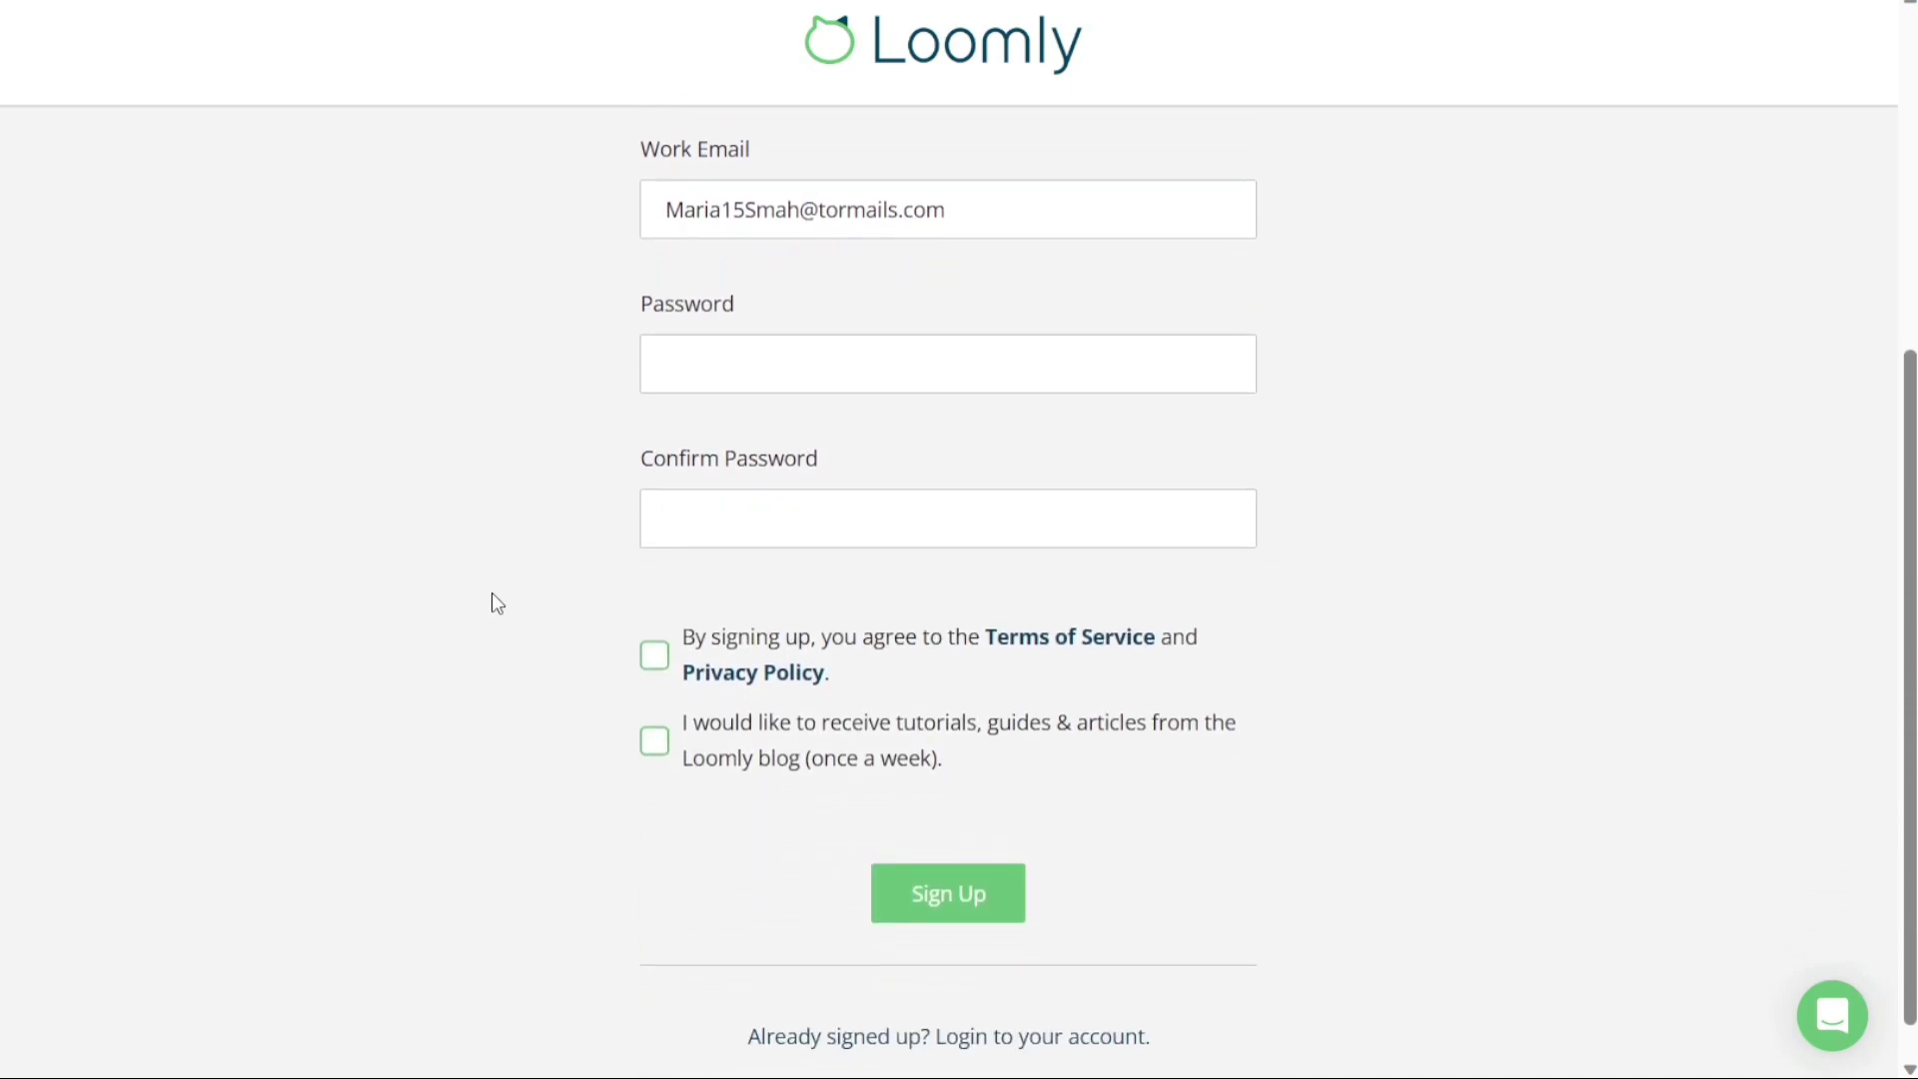
click(654, 660)
click(922, 904)
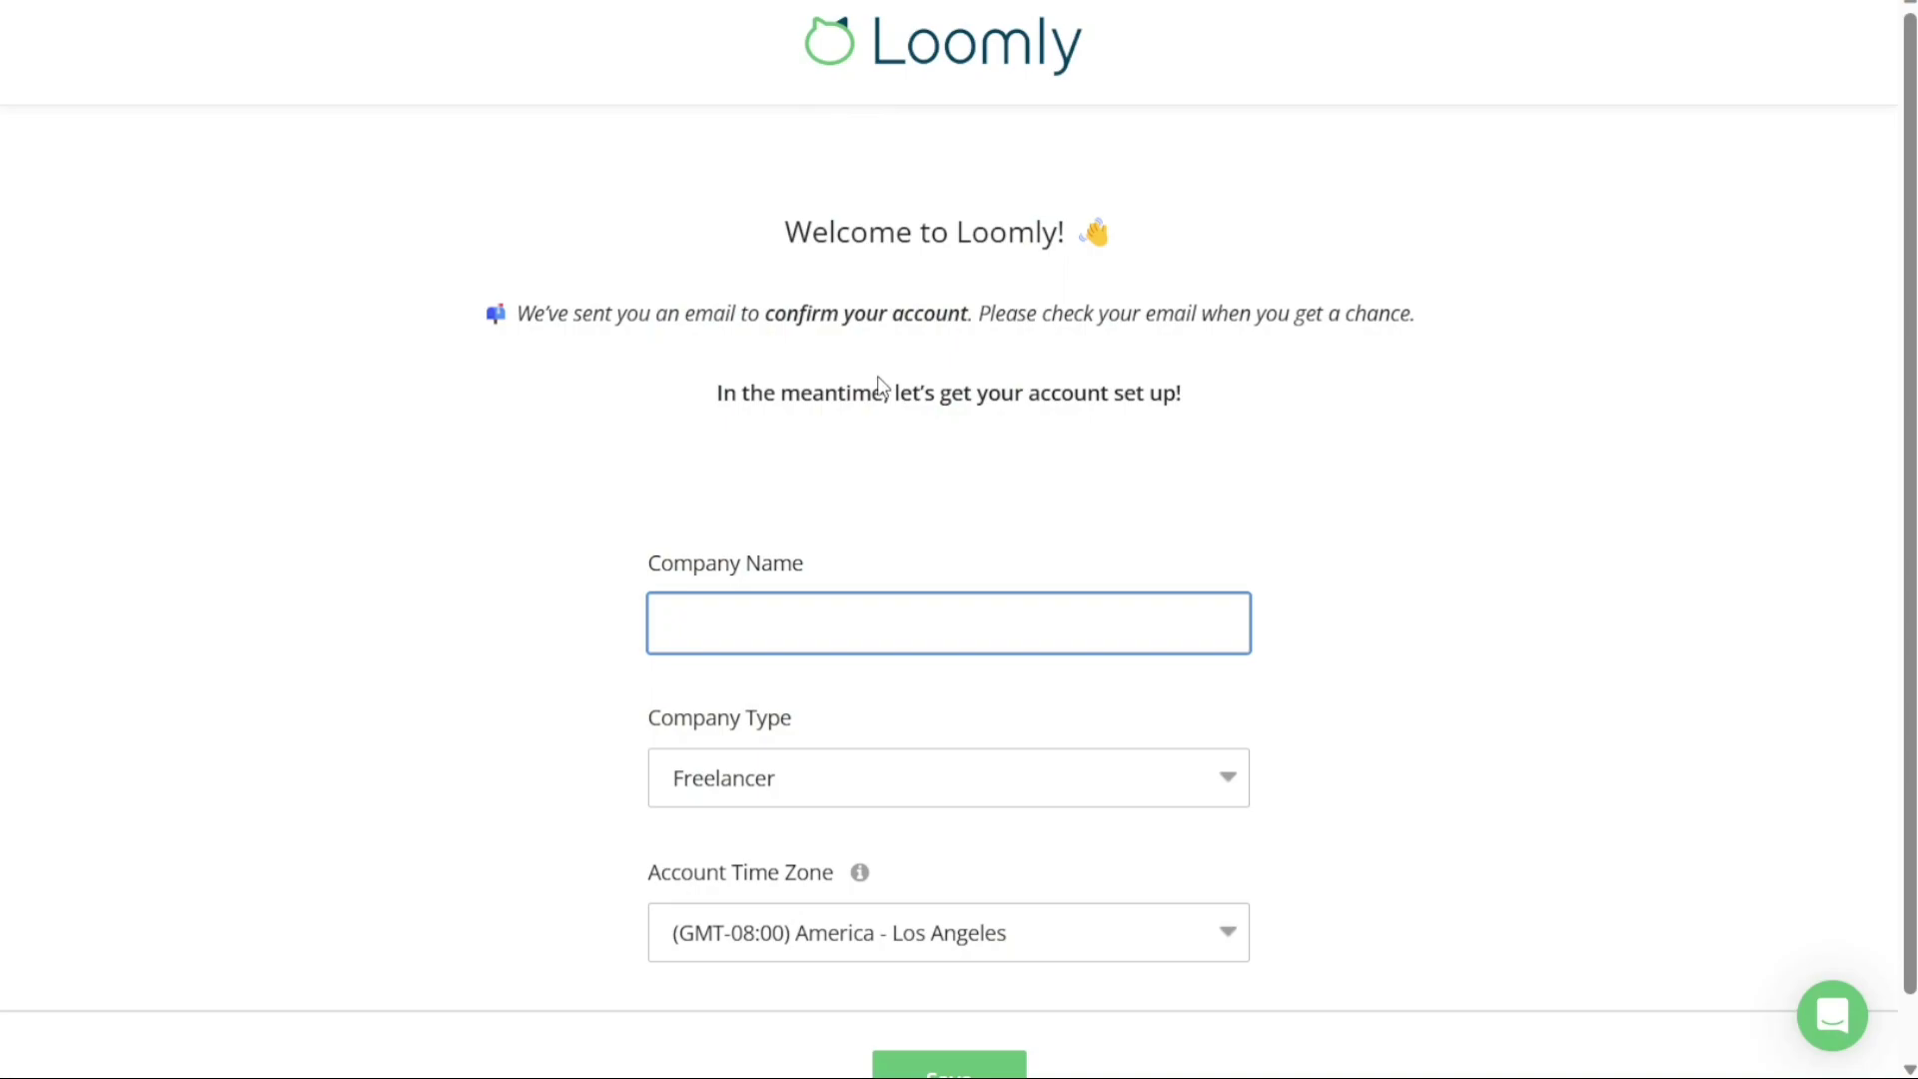
Step: Enter the company name, choose Freelancer with the Los Angeles time zone, and save the setup
click(712, 417)
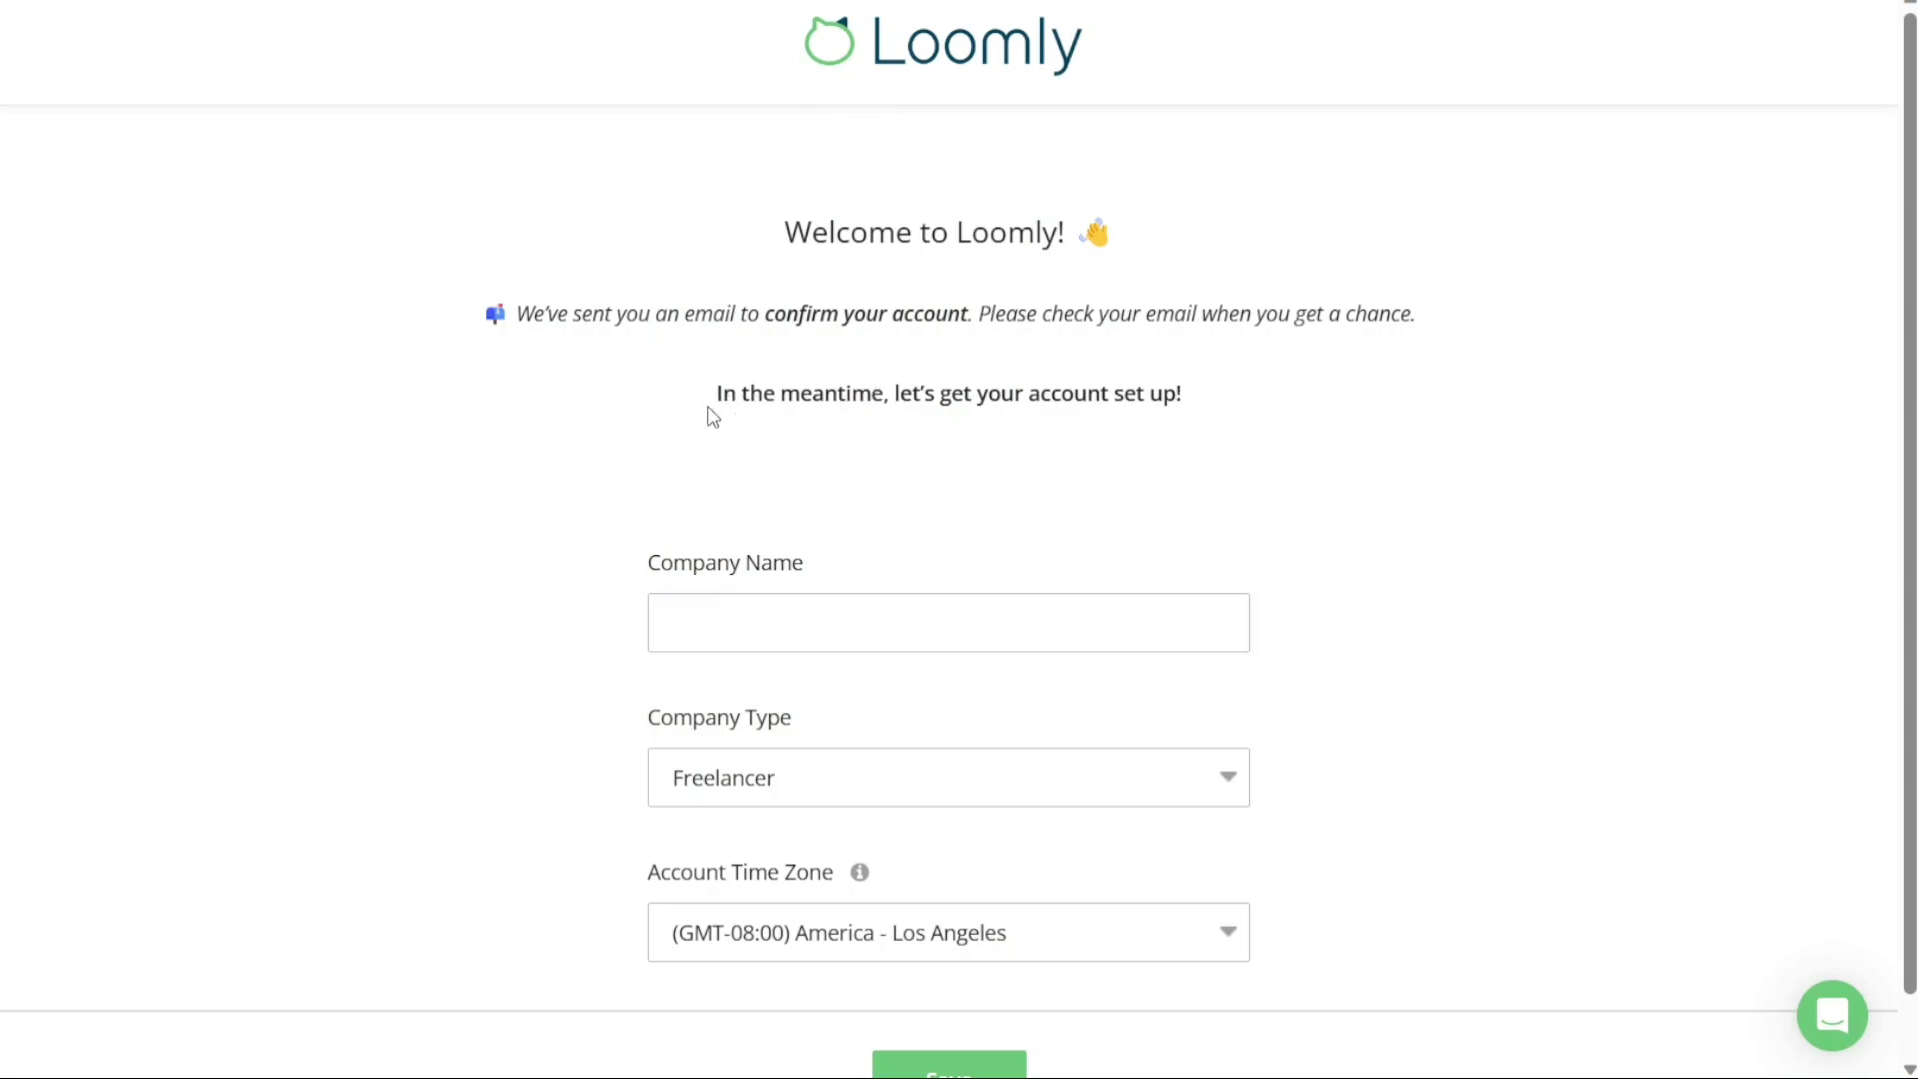
scroll(713, 416, down, 1)
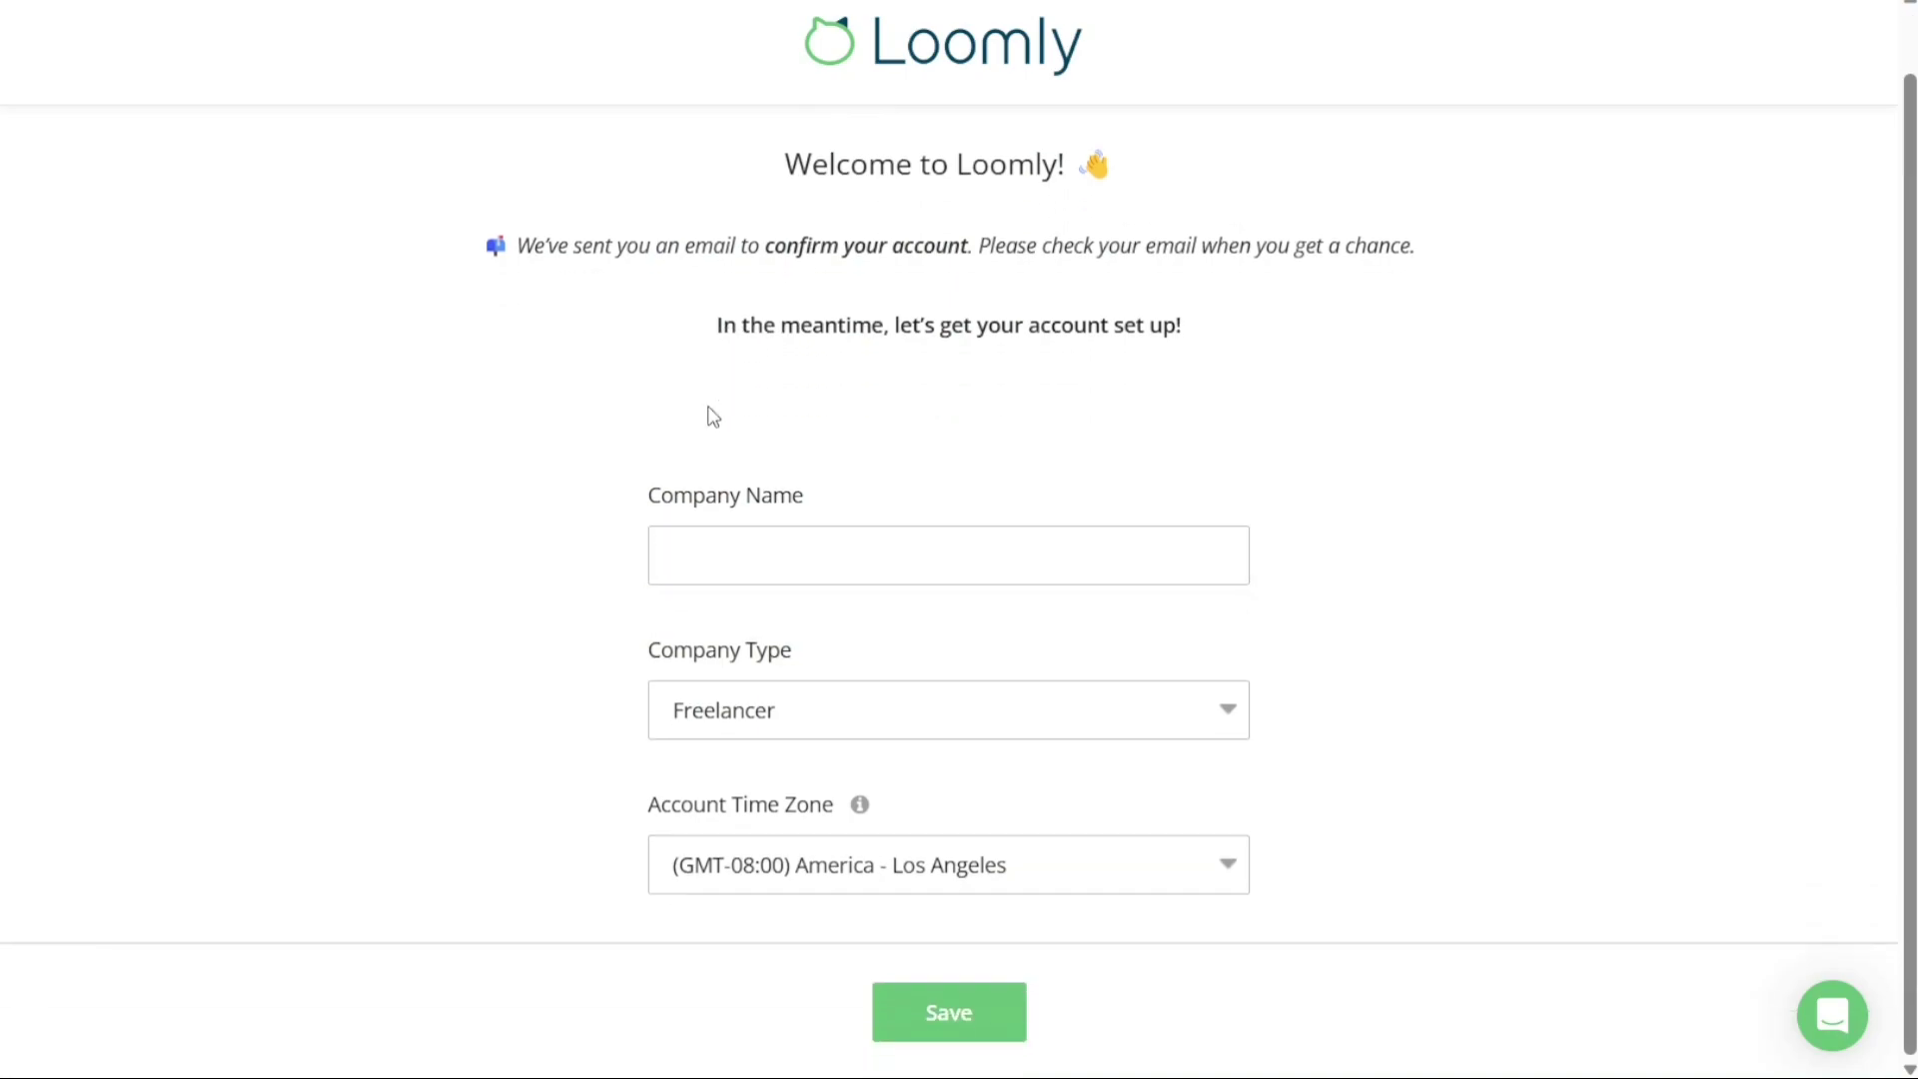
click(846, 699)
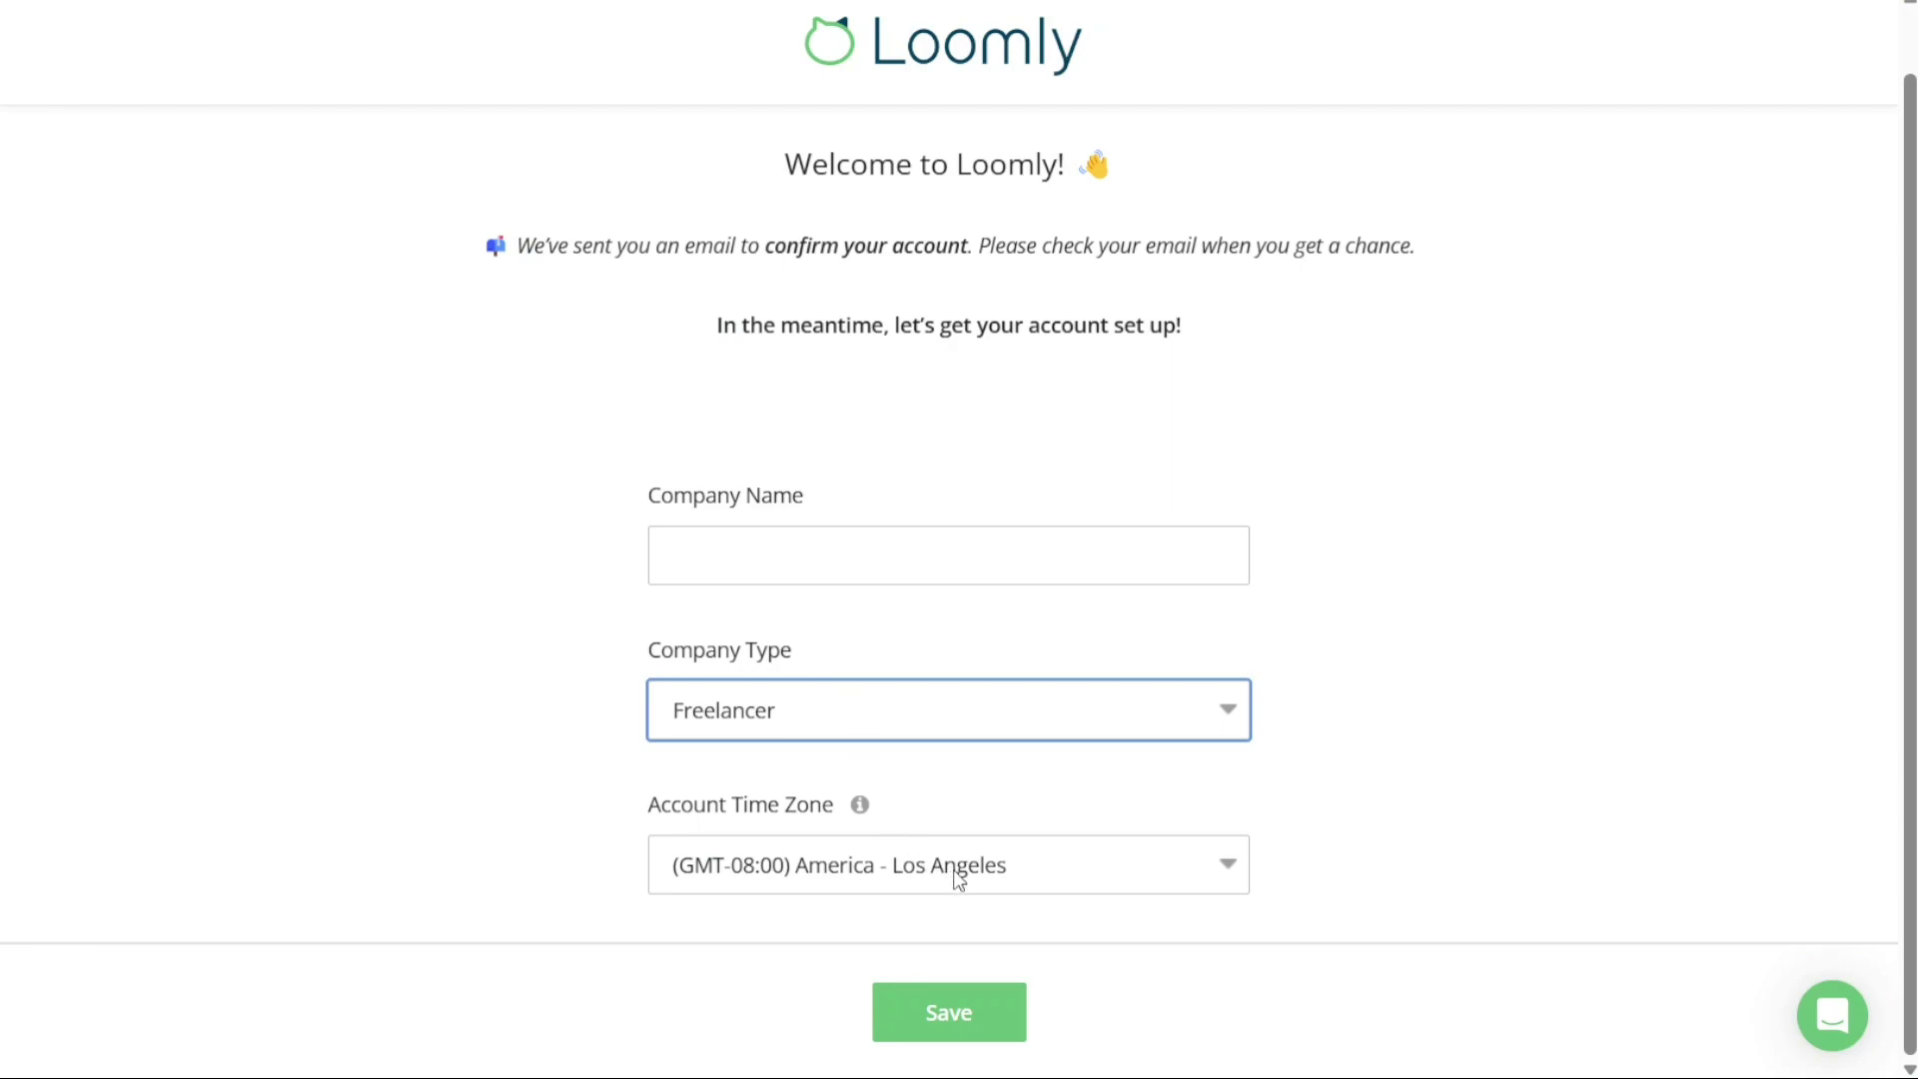
click(949, 1037)
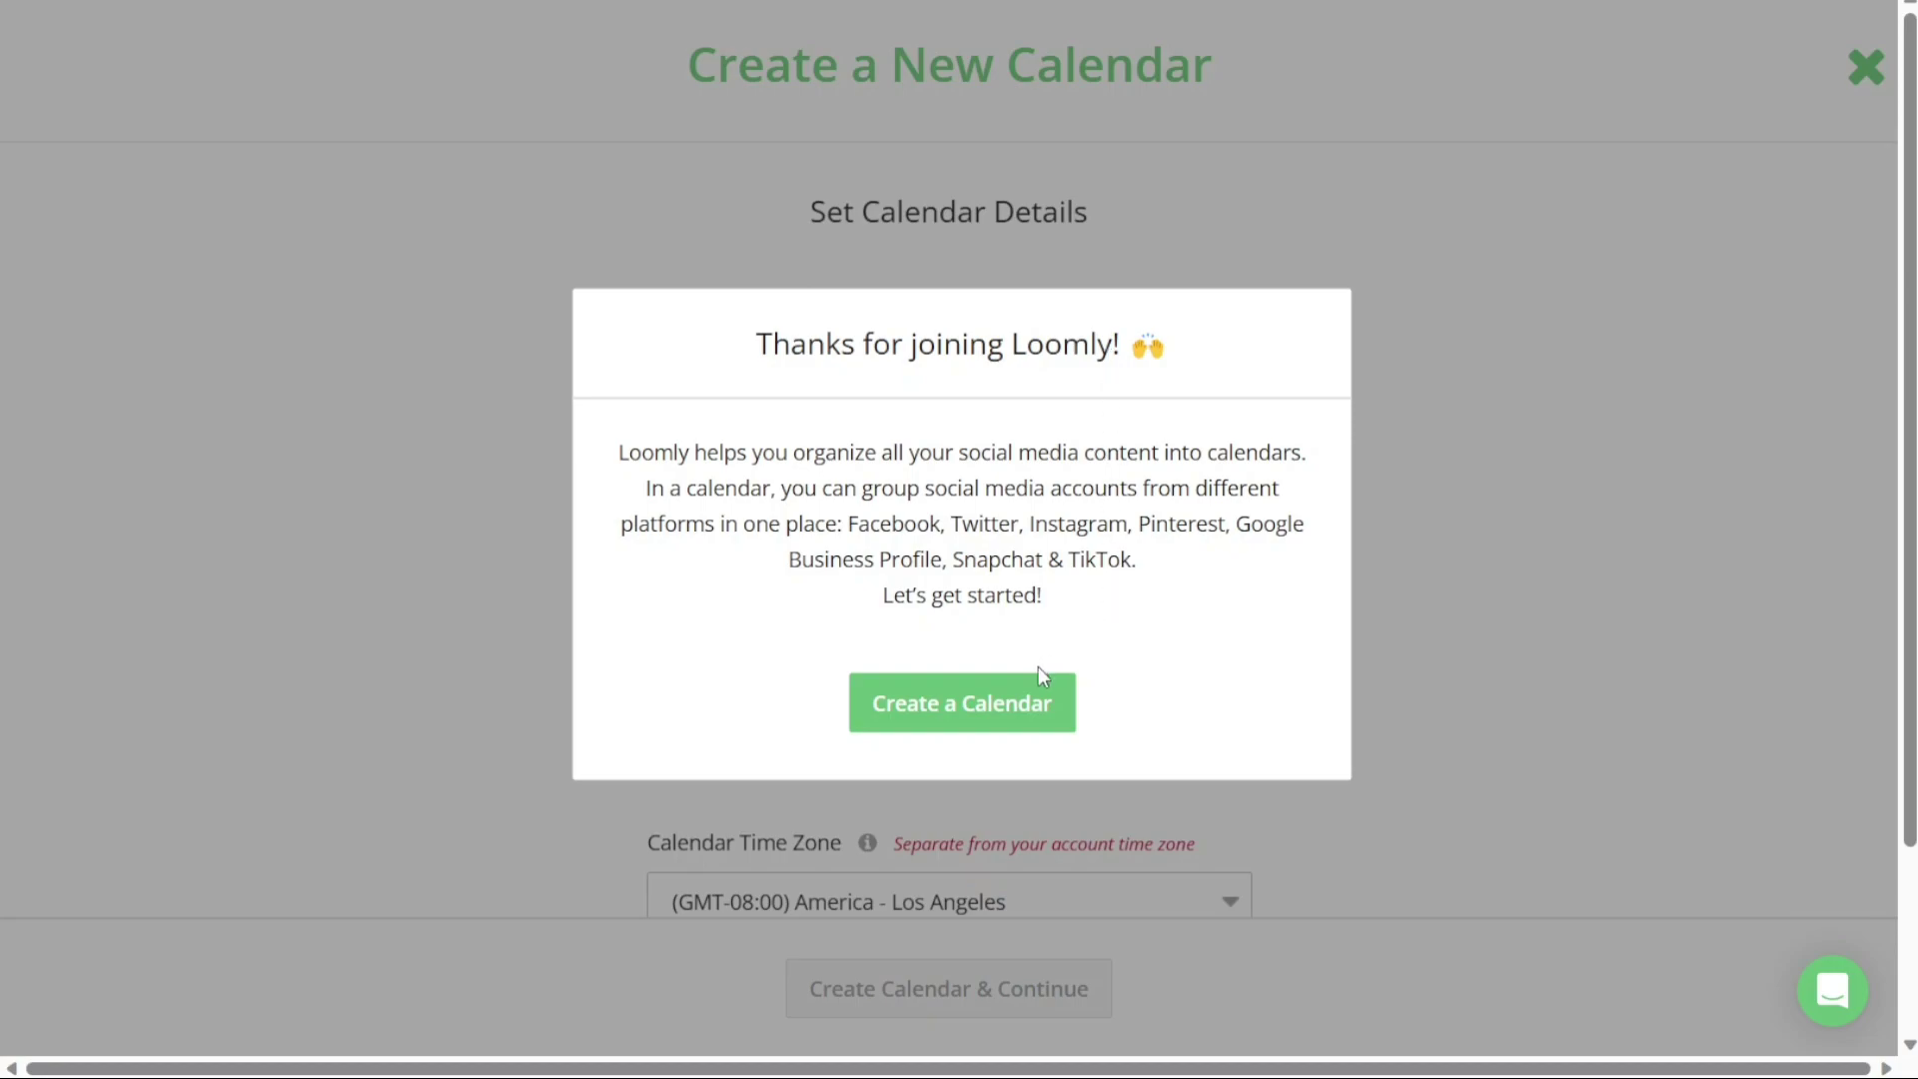
Step: Dismiss the welcome message, close the calendar wizard, and confirm the account via the verification email
click(950, 716)
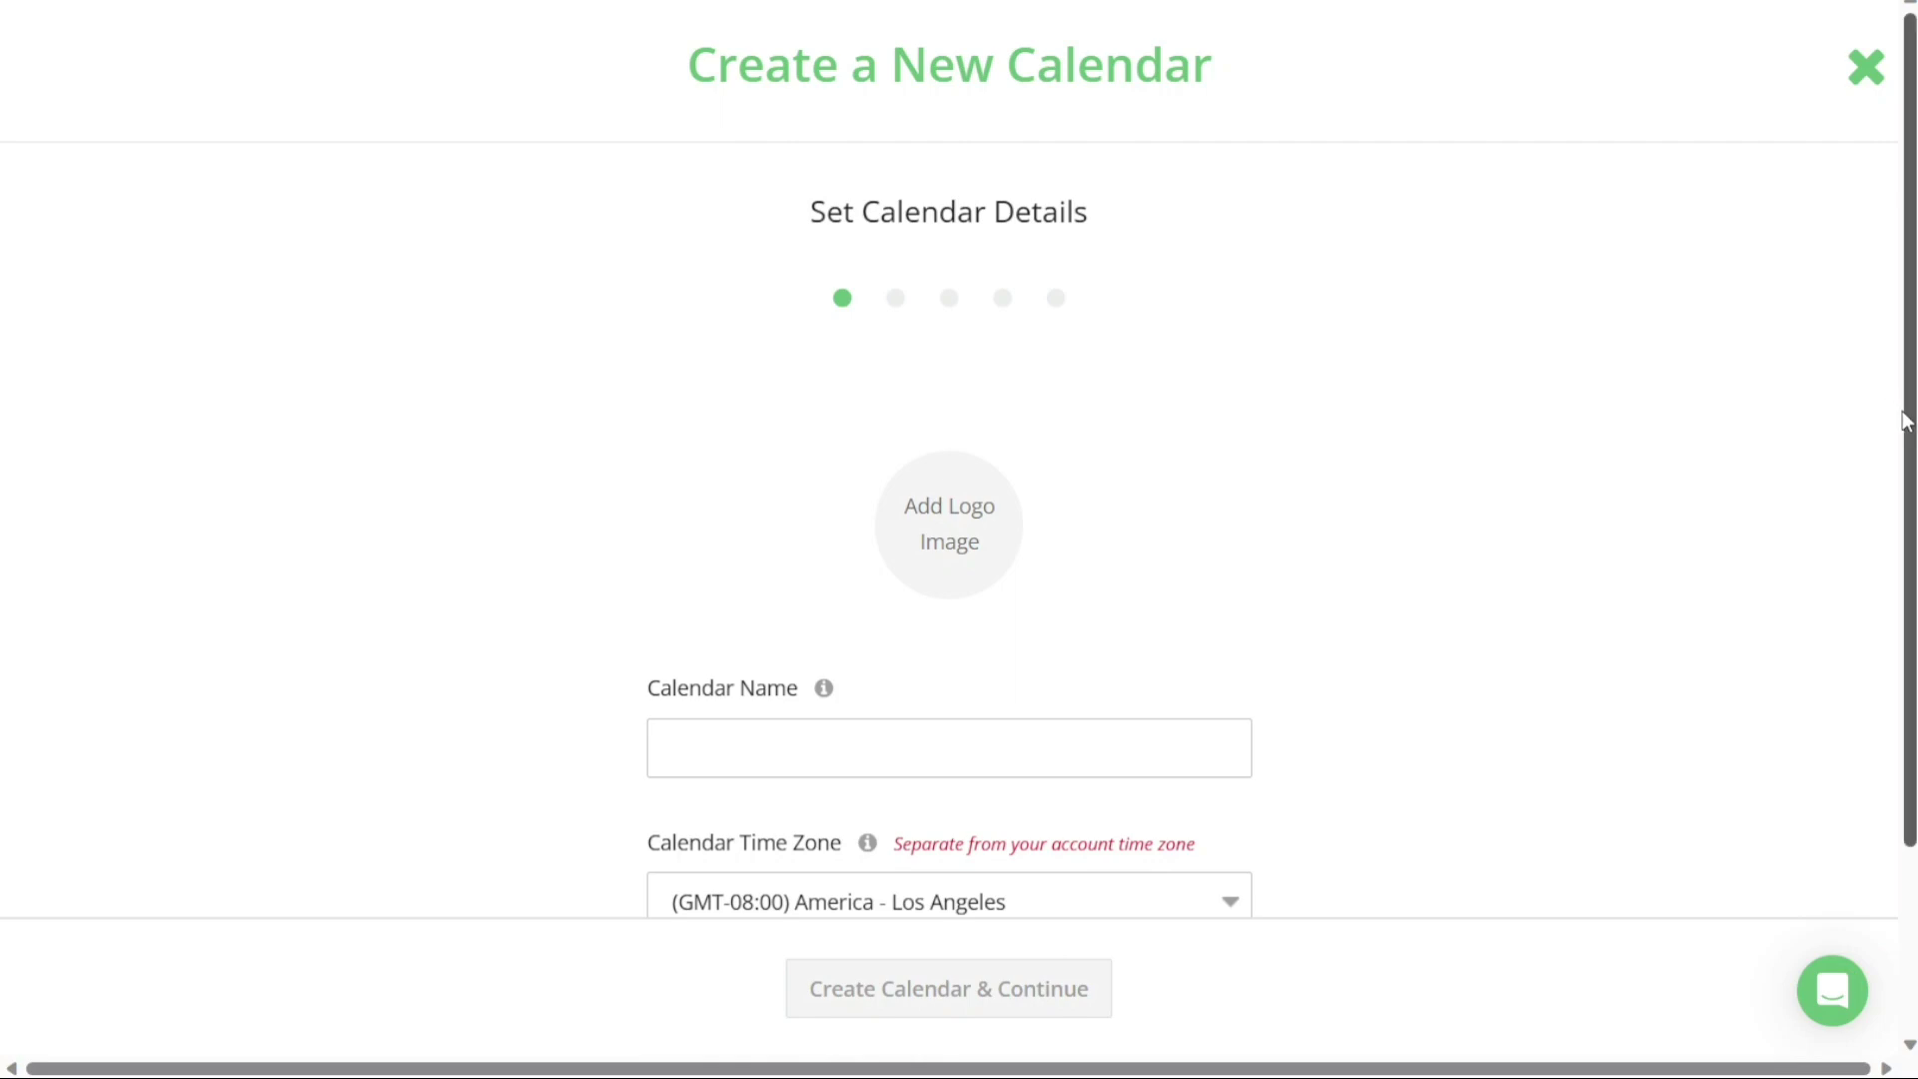
drag(1905, 428, 1905, 600)
scroll(1889, 300, up, 3)
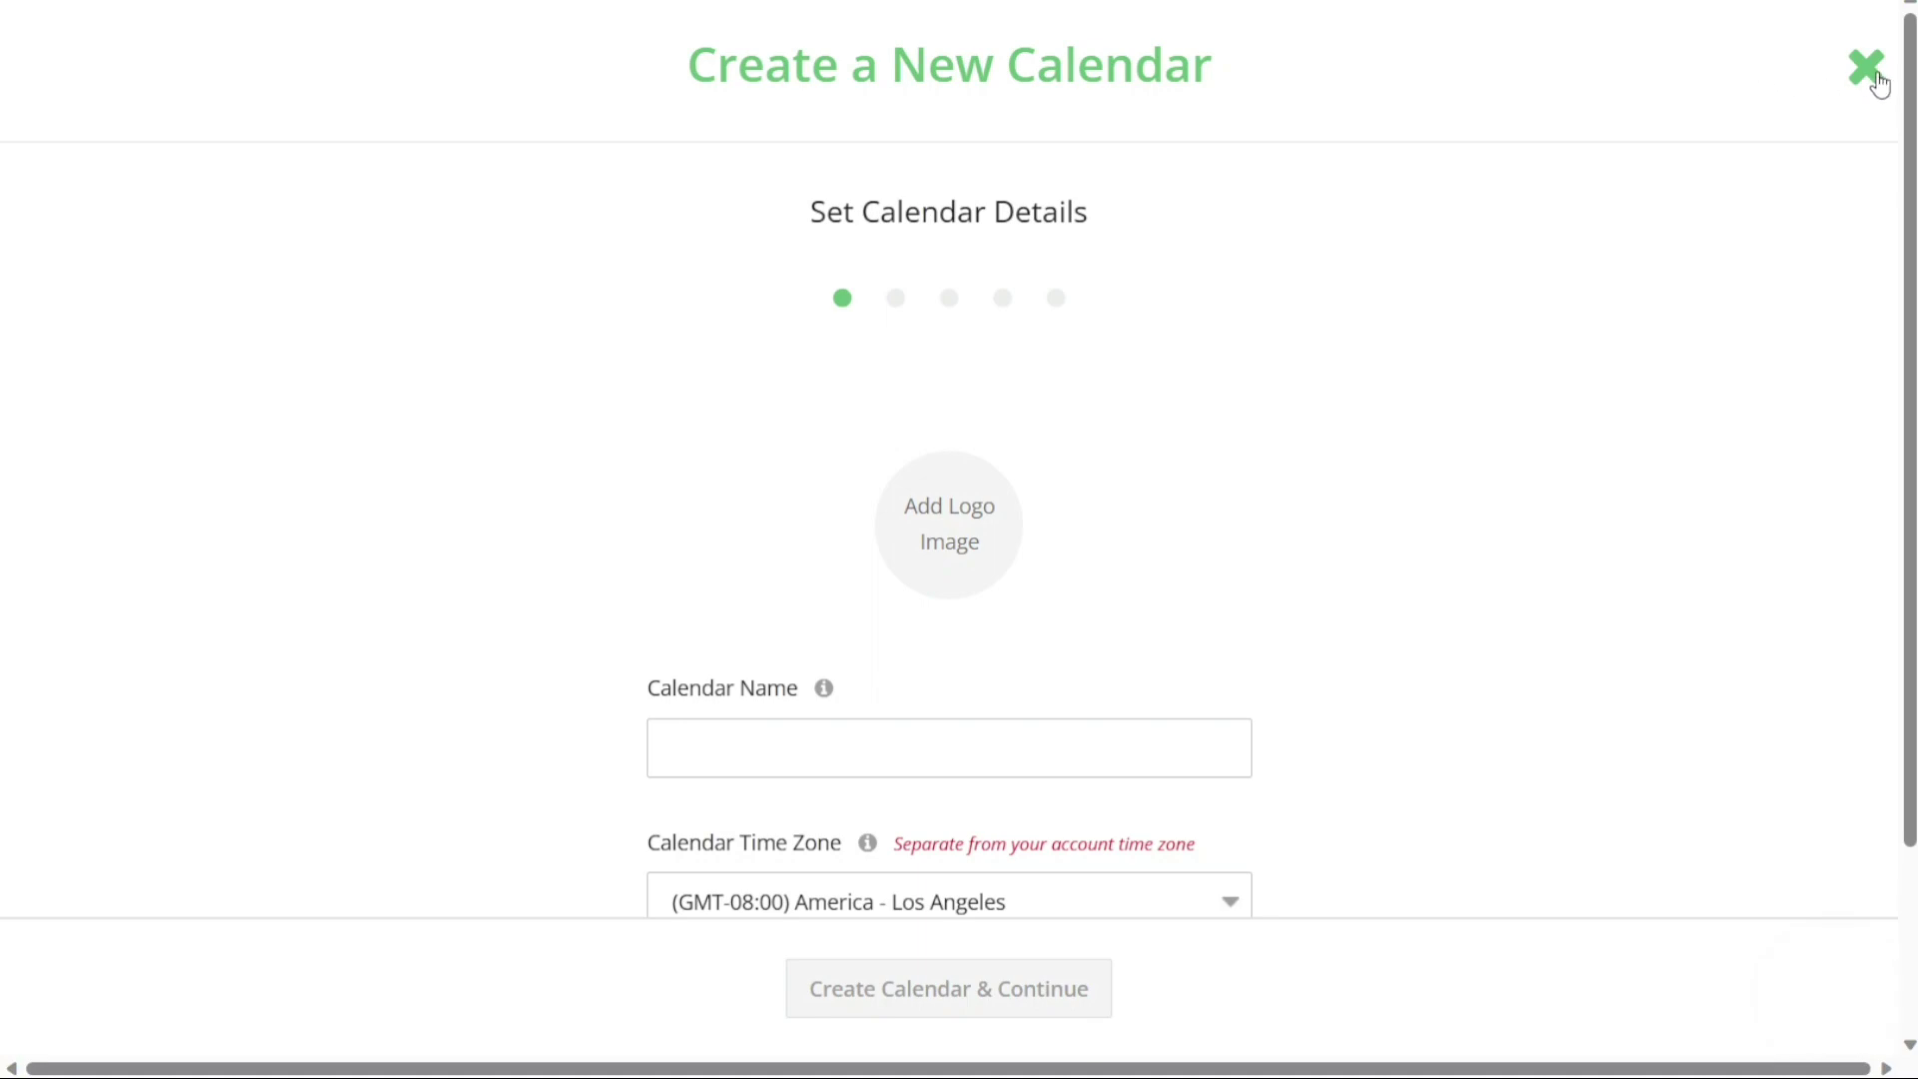
click(1869, 70)
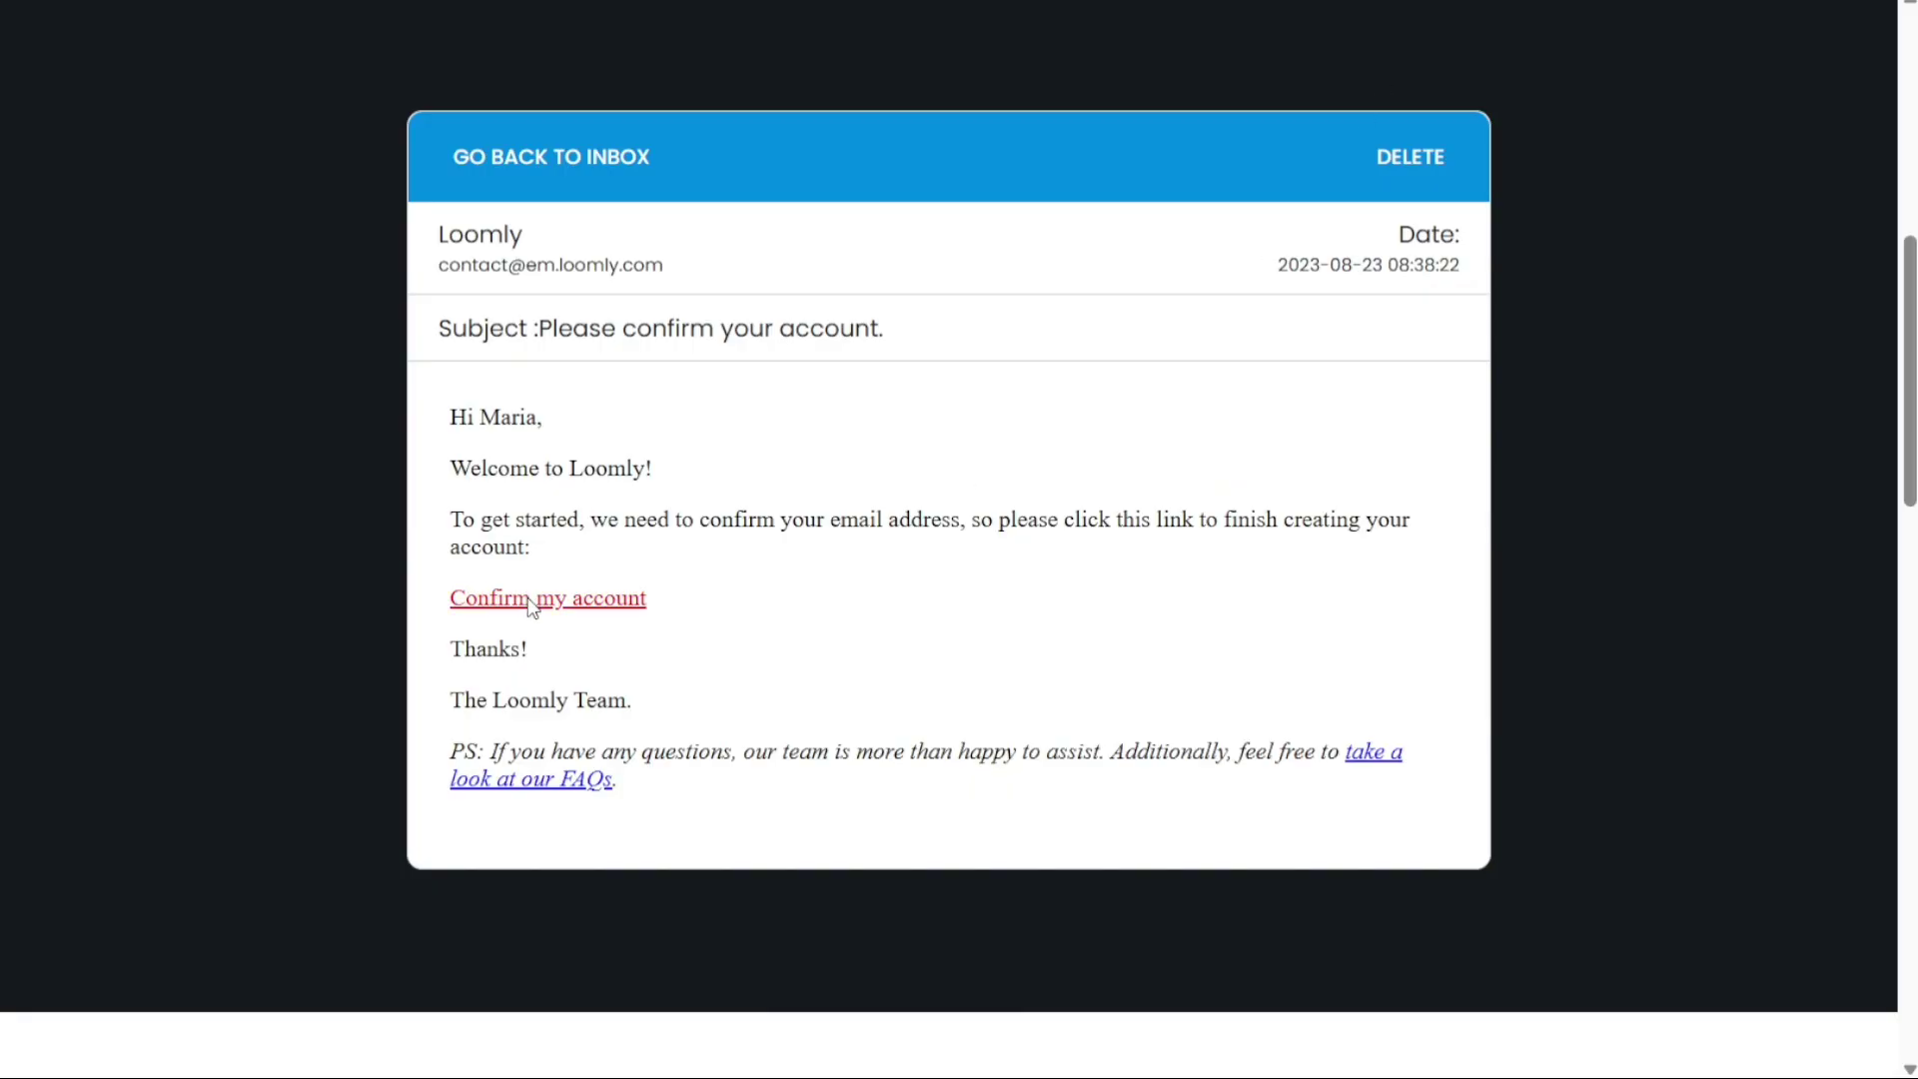
click(532, 599)
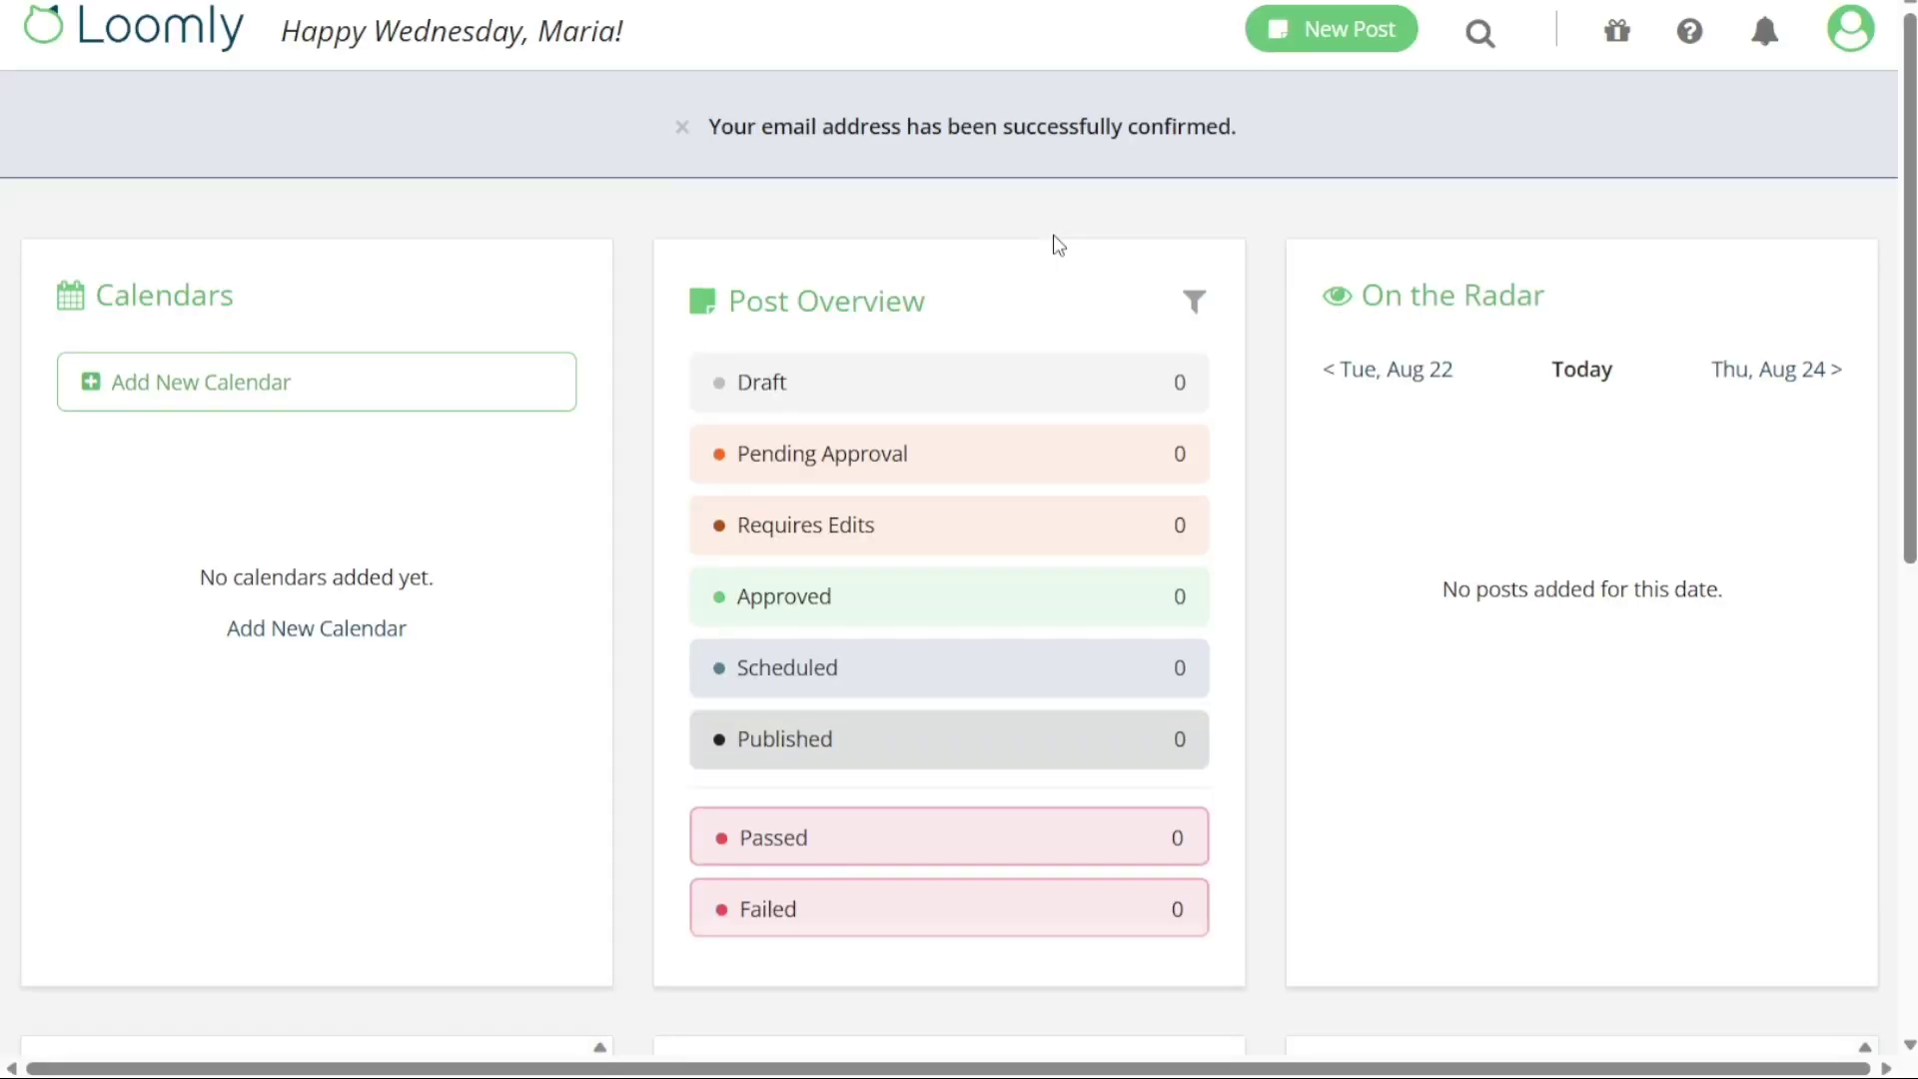
Step: Dismiss the confirmation notice and review the empty dashboard and today's On the Radar entry
click(681, 130)
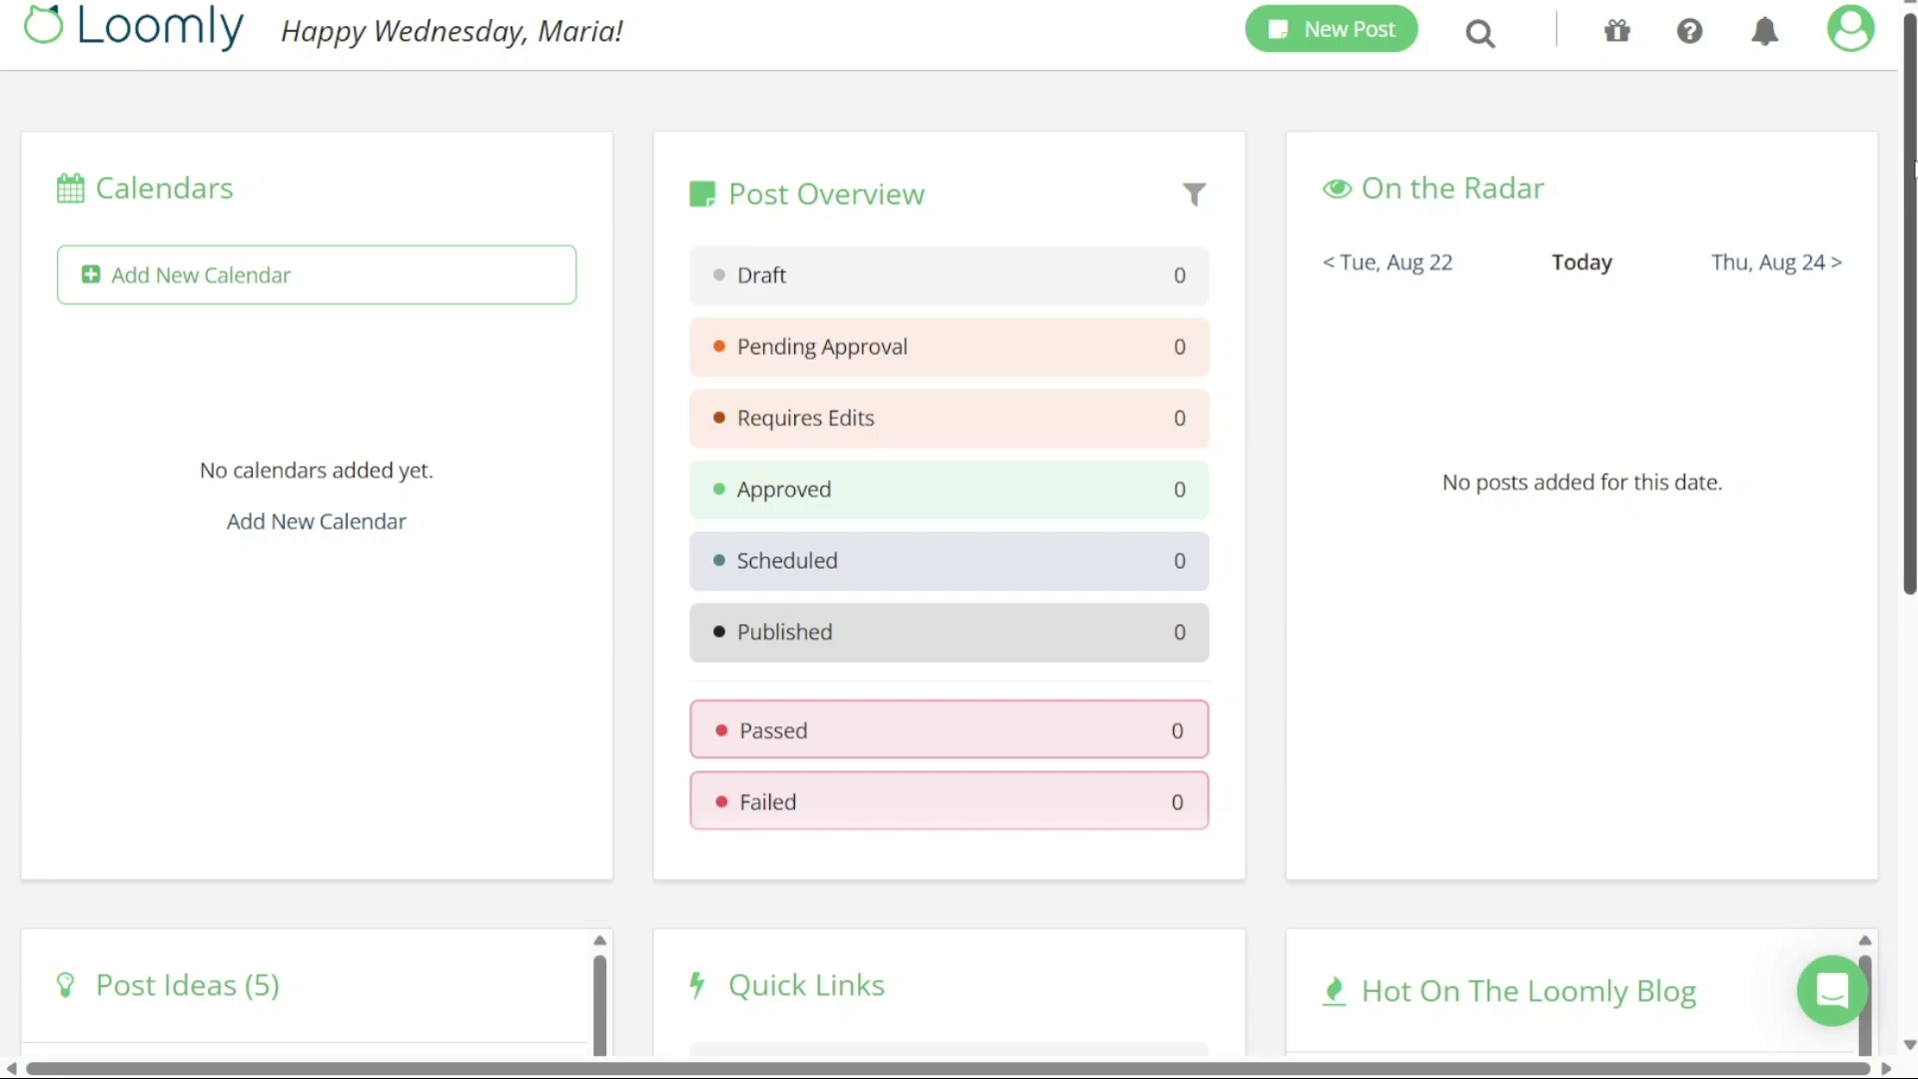
scroll(1913, 168, down, 1)
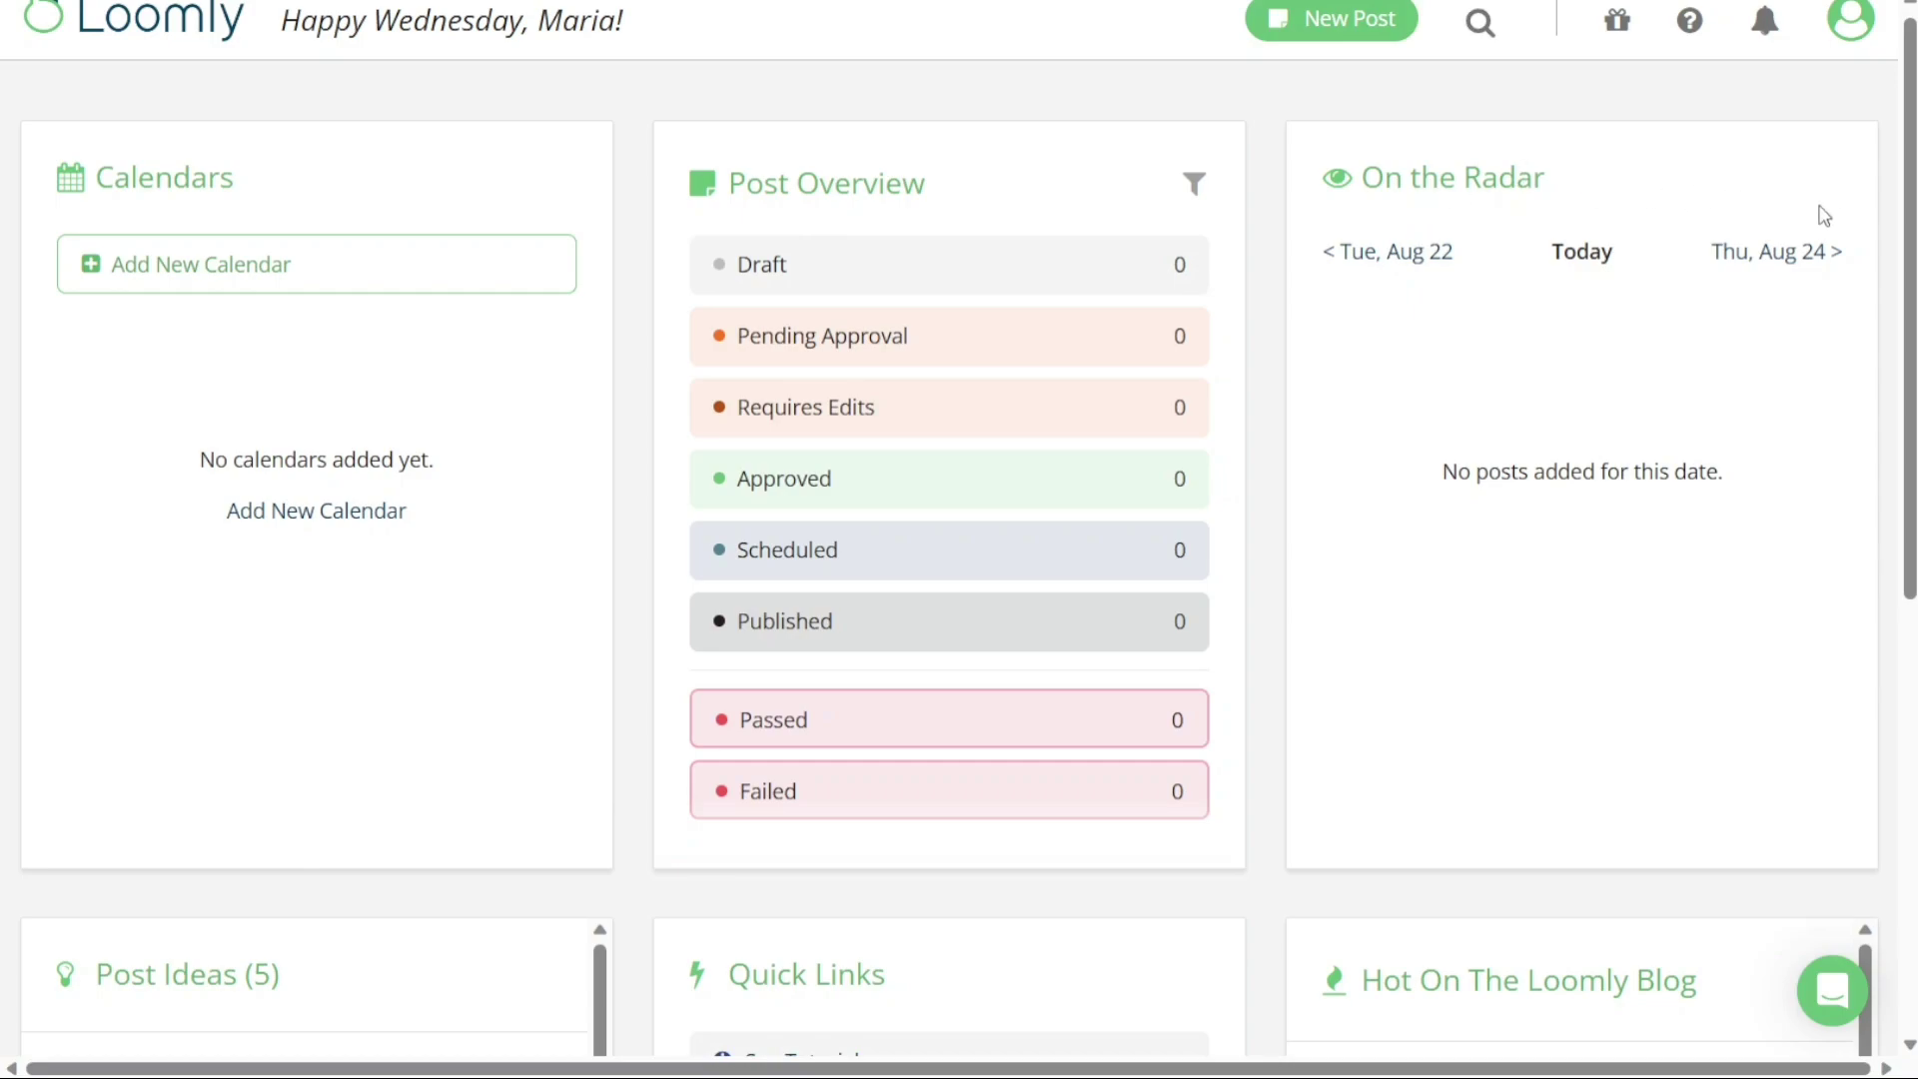
drag(1909, 223, 1907, 251)
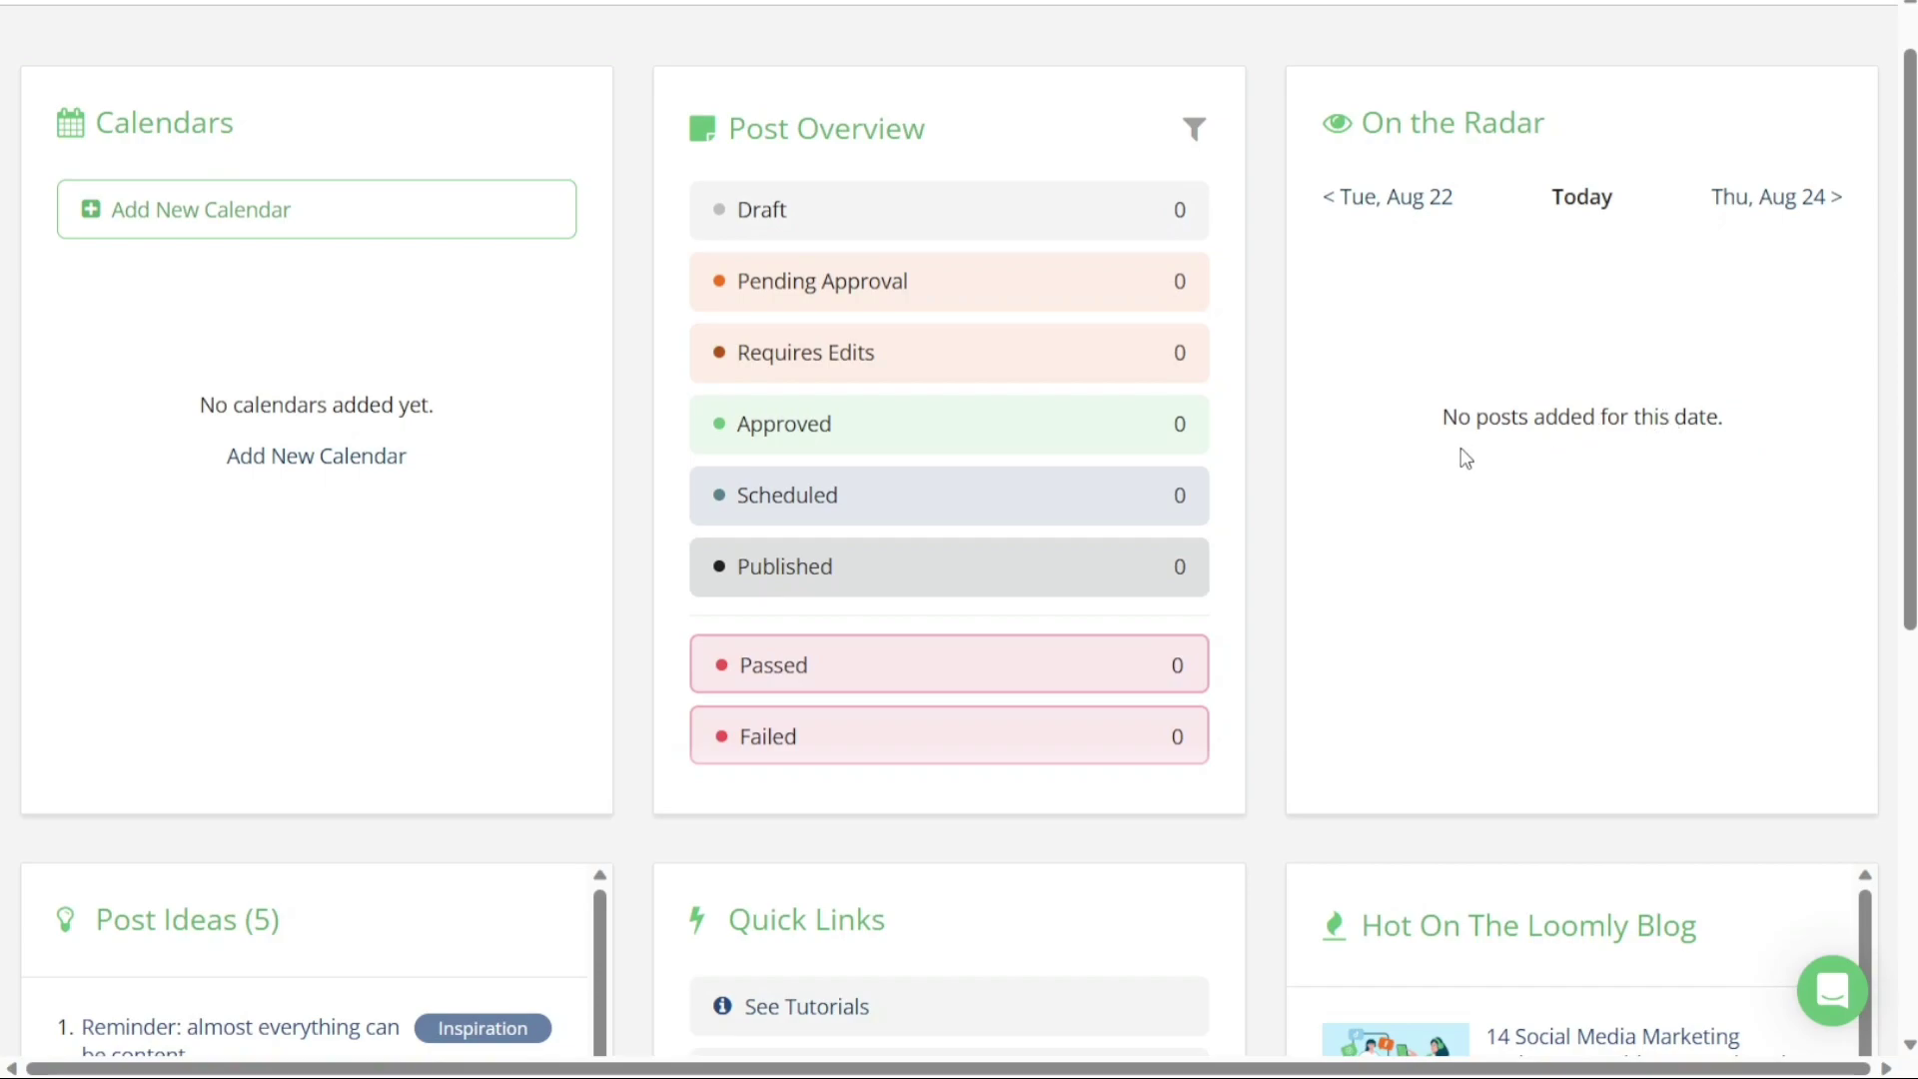
drag(1443, 417, 1744, 417)
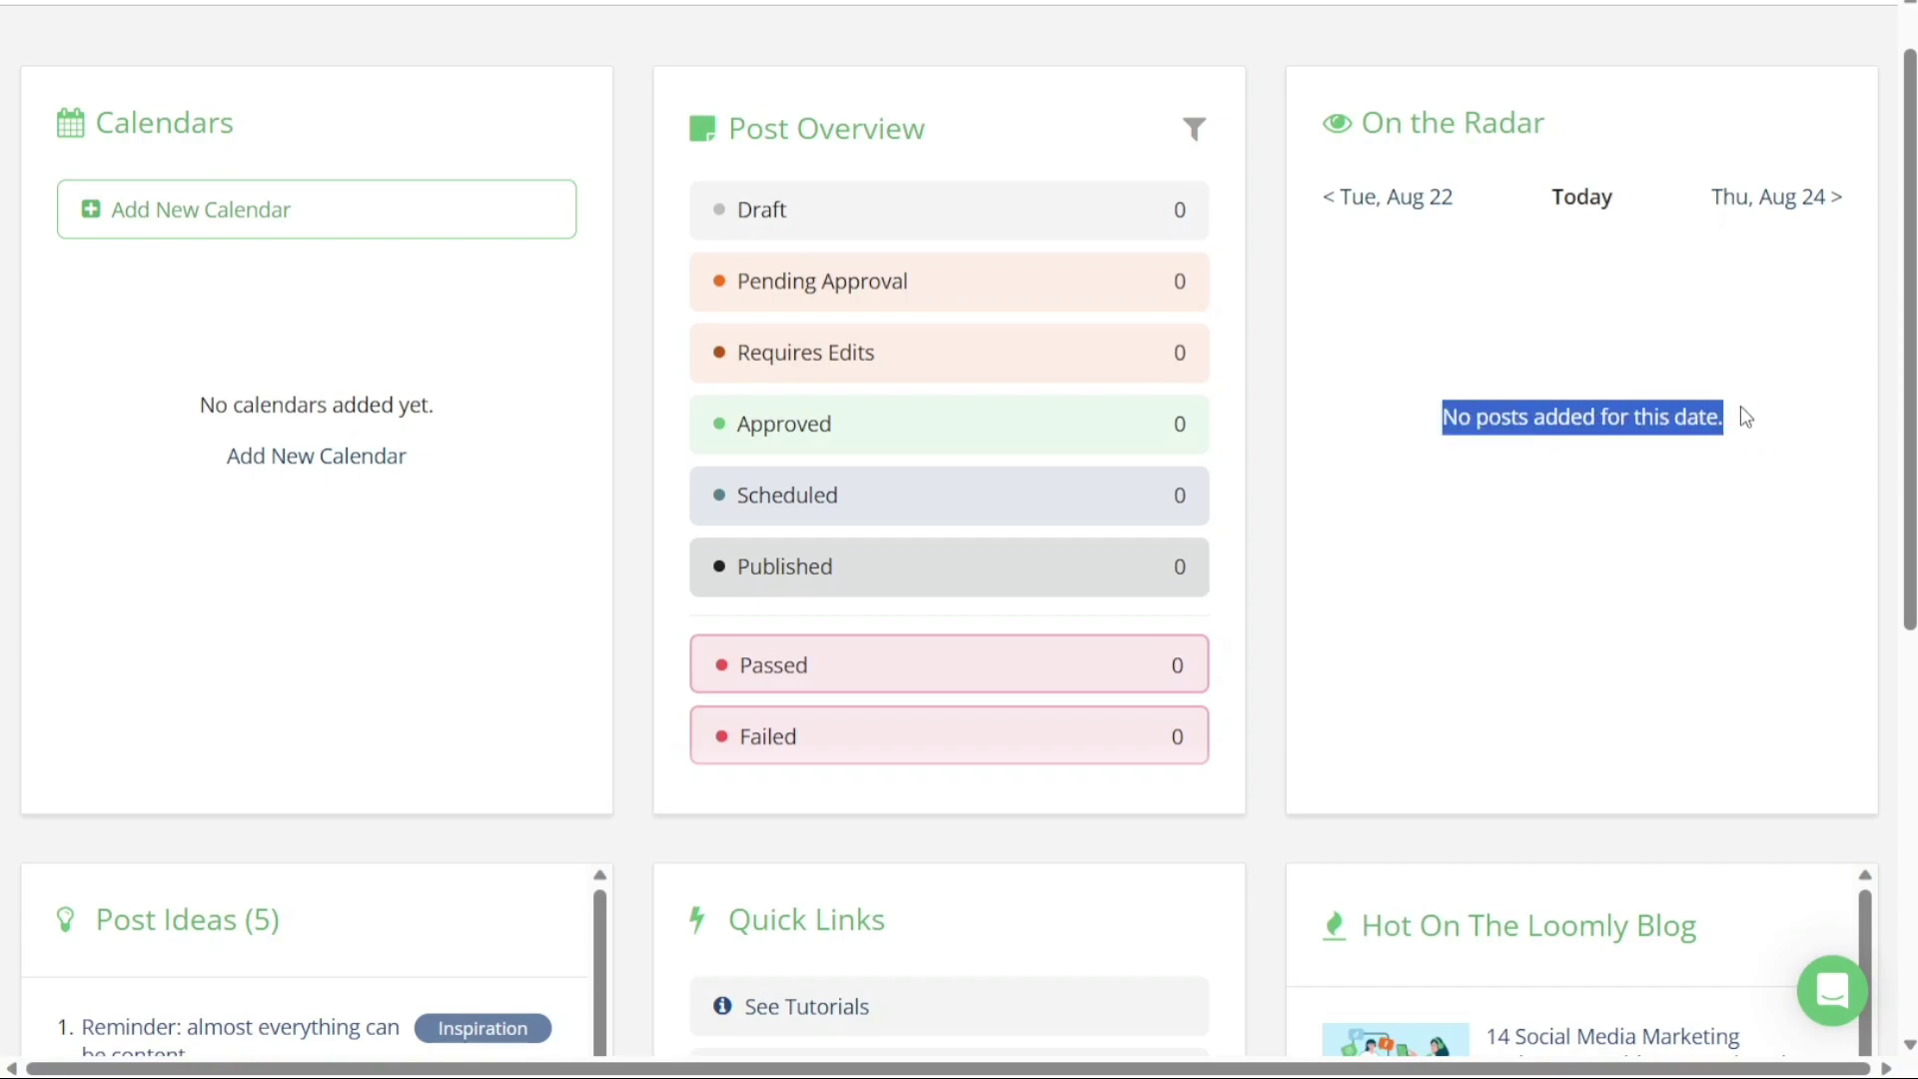
double_click(1576, 205)
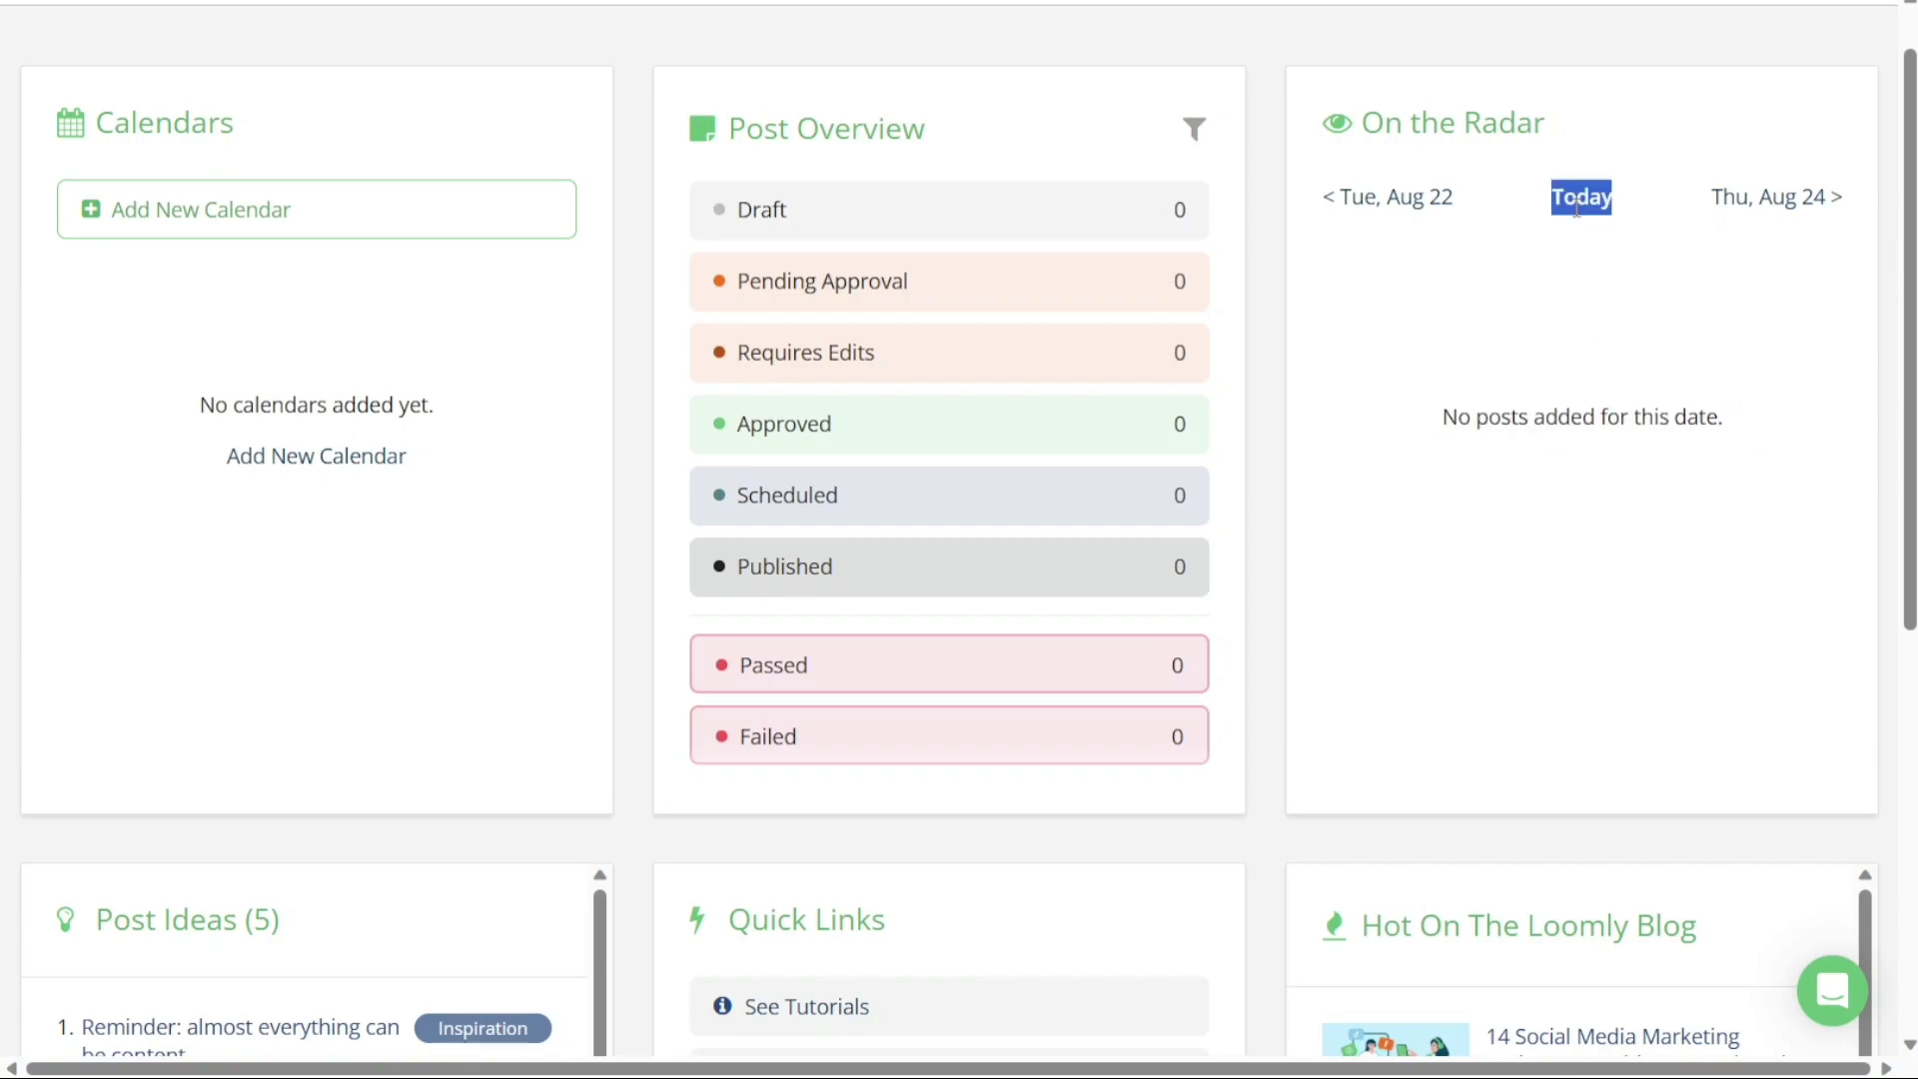
click(1861, 429)
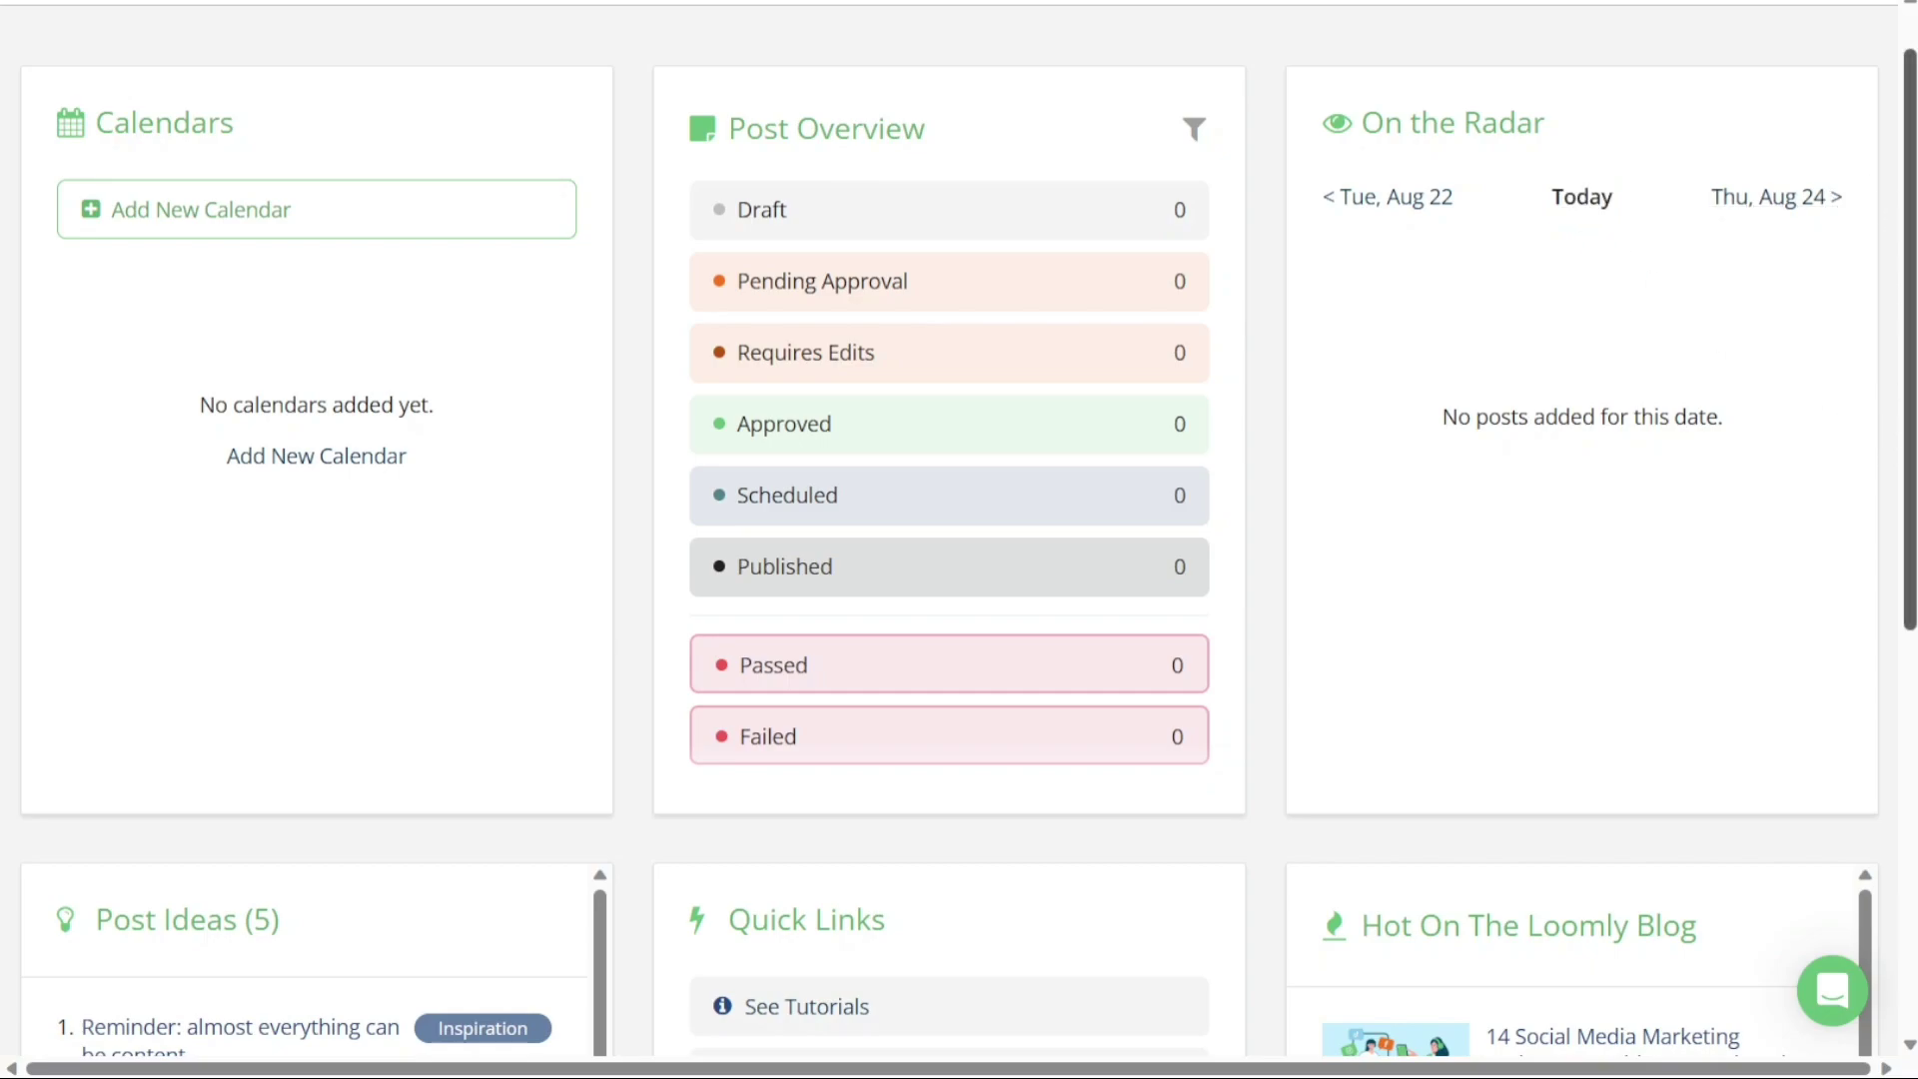
Step: Scroll through the dashboard's Post Overview and back up to the top
scroll(1914, 233, down, 4)
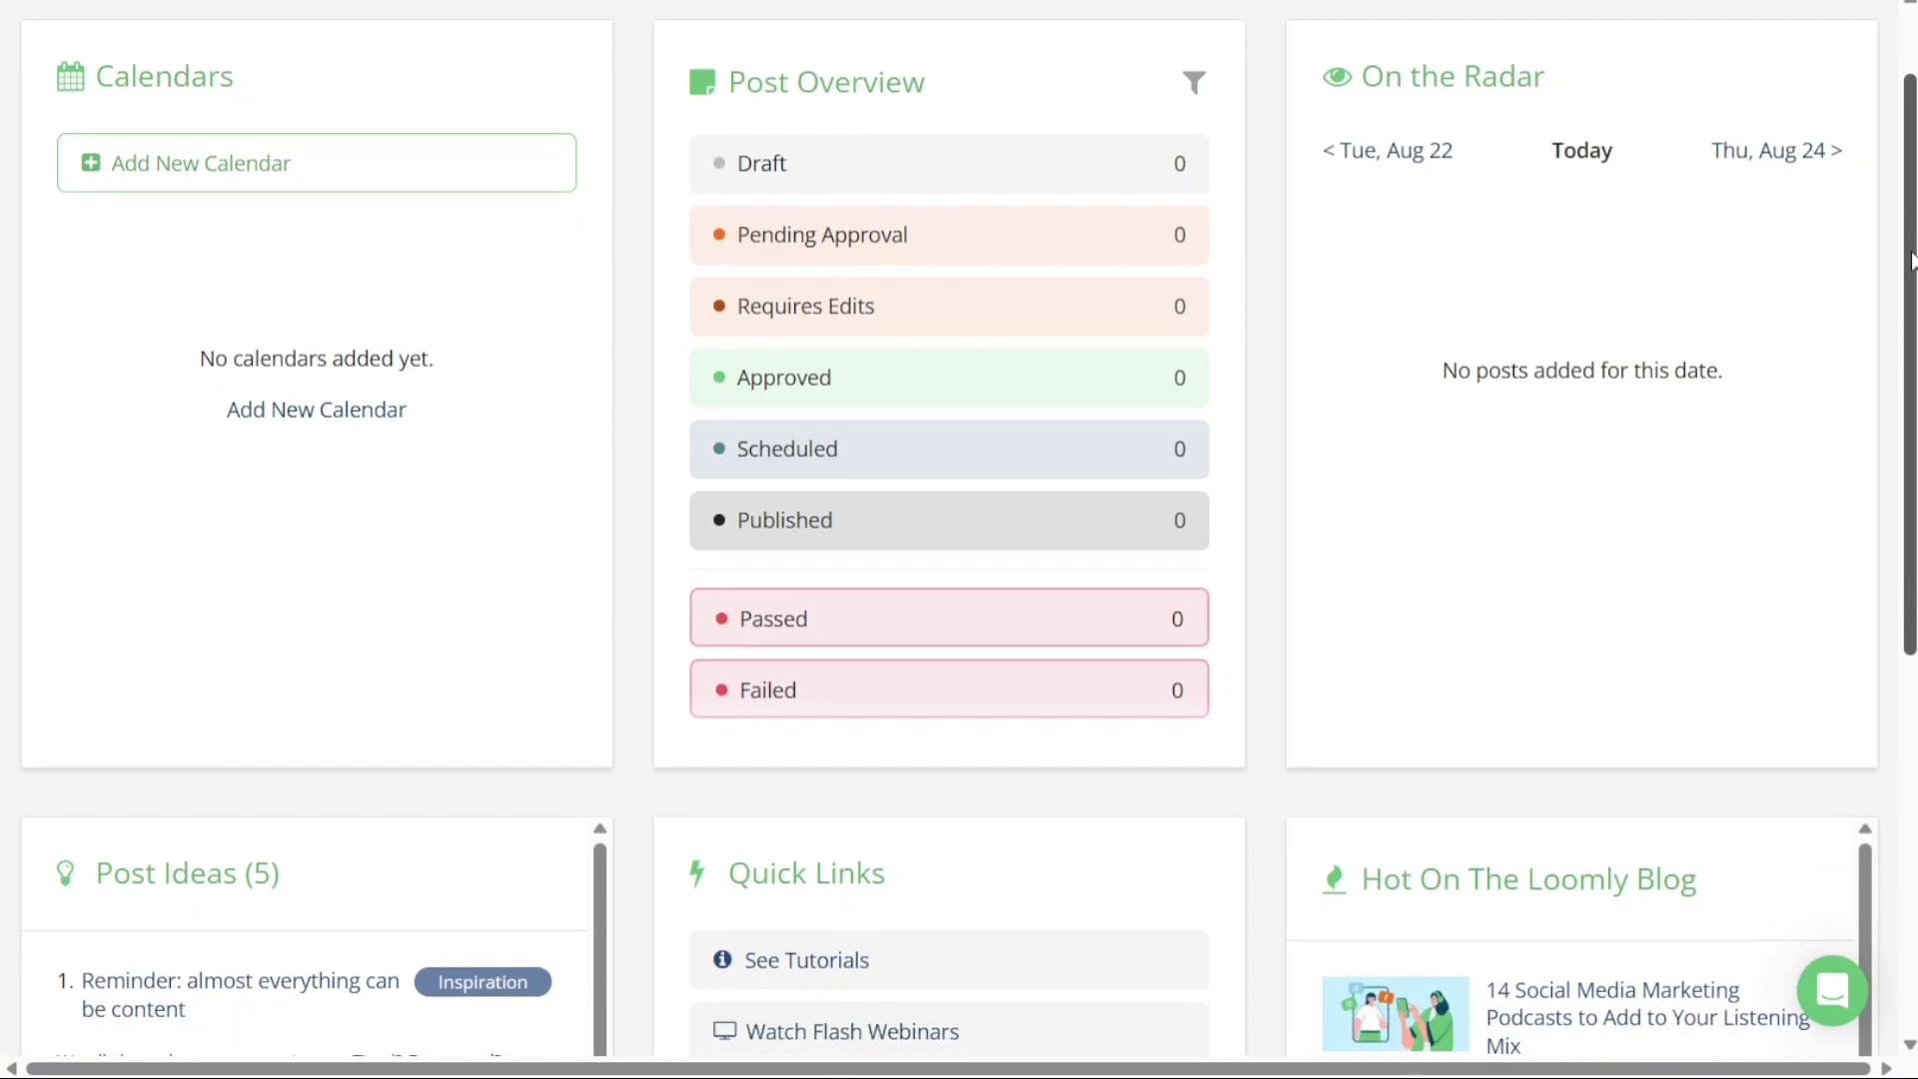
scroll(1902, 650, down, 4)
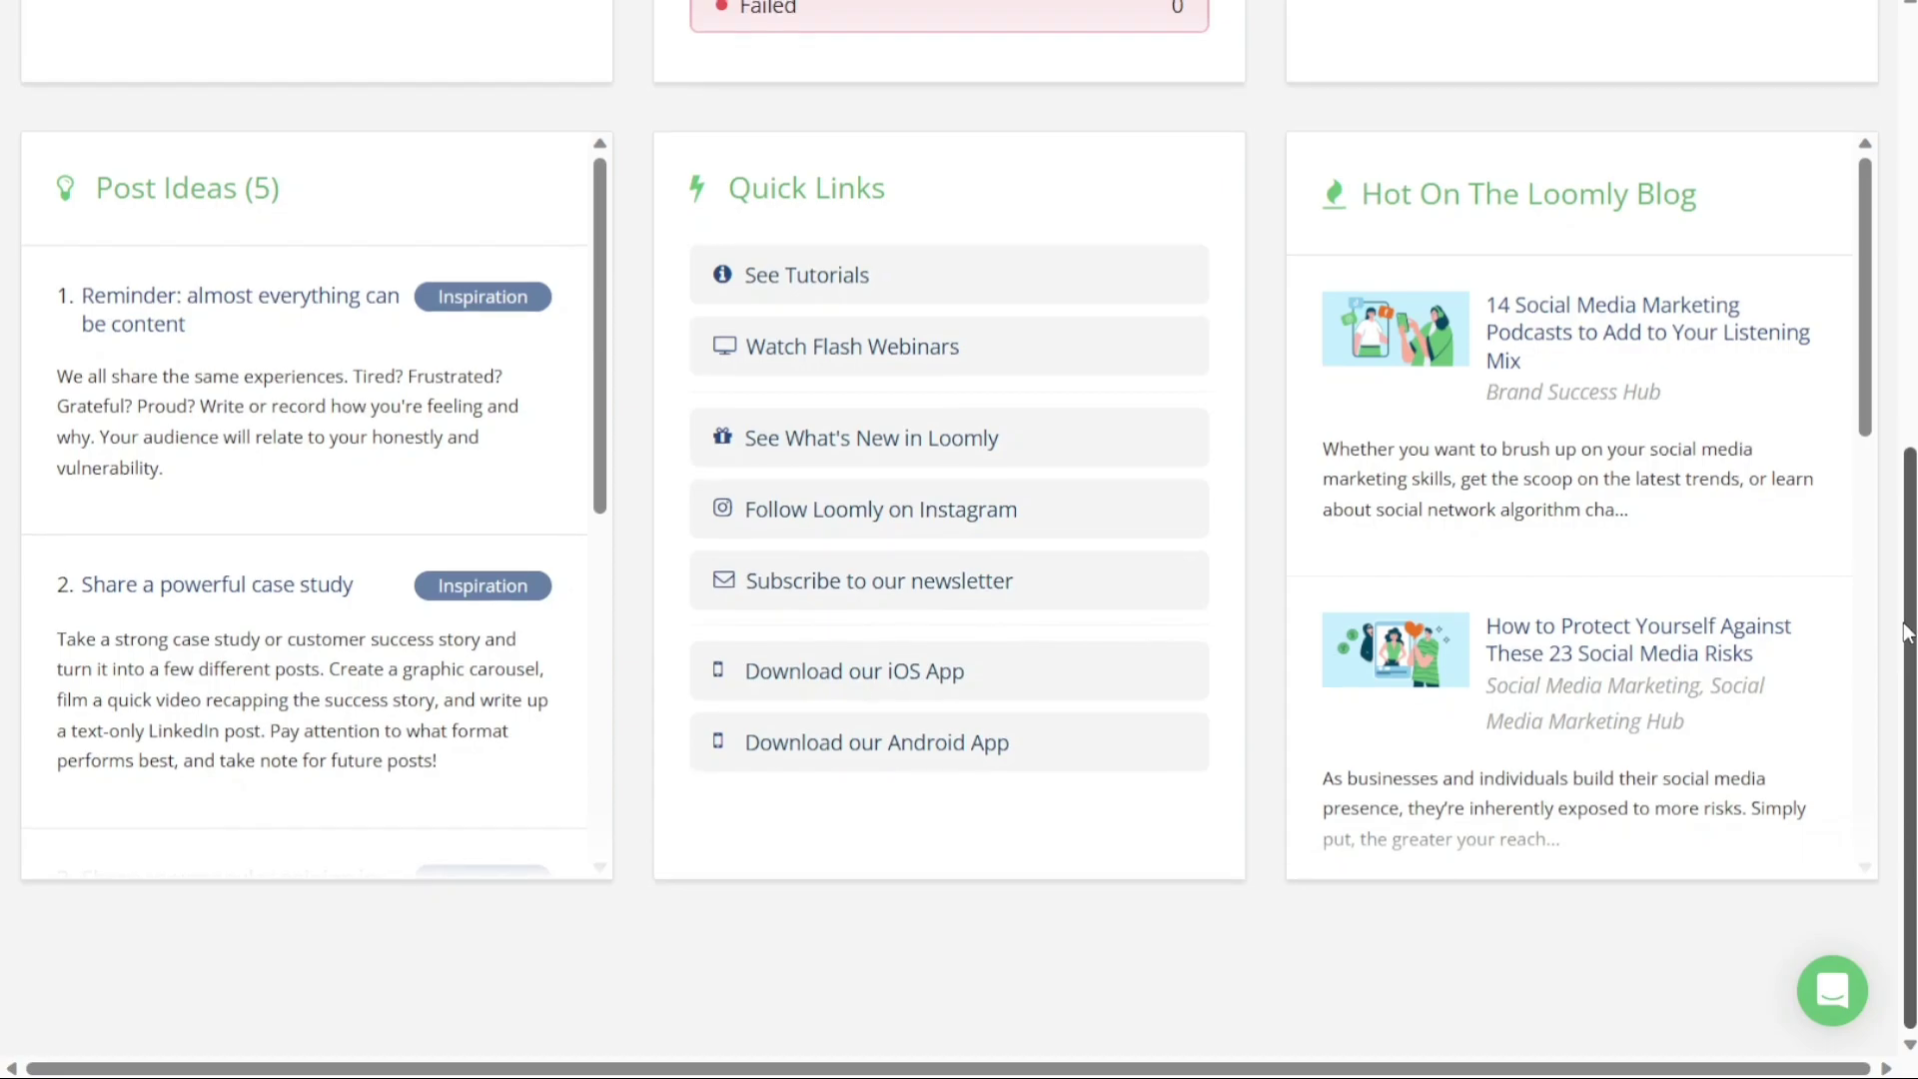
drag(1908, 631, 1911, 200)
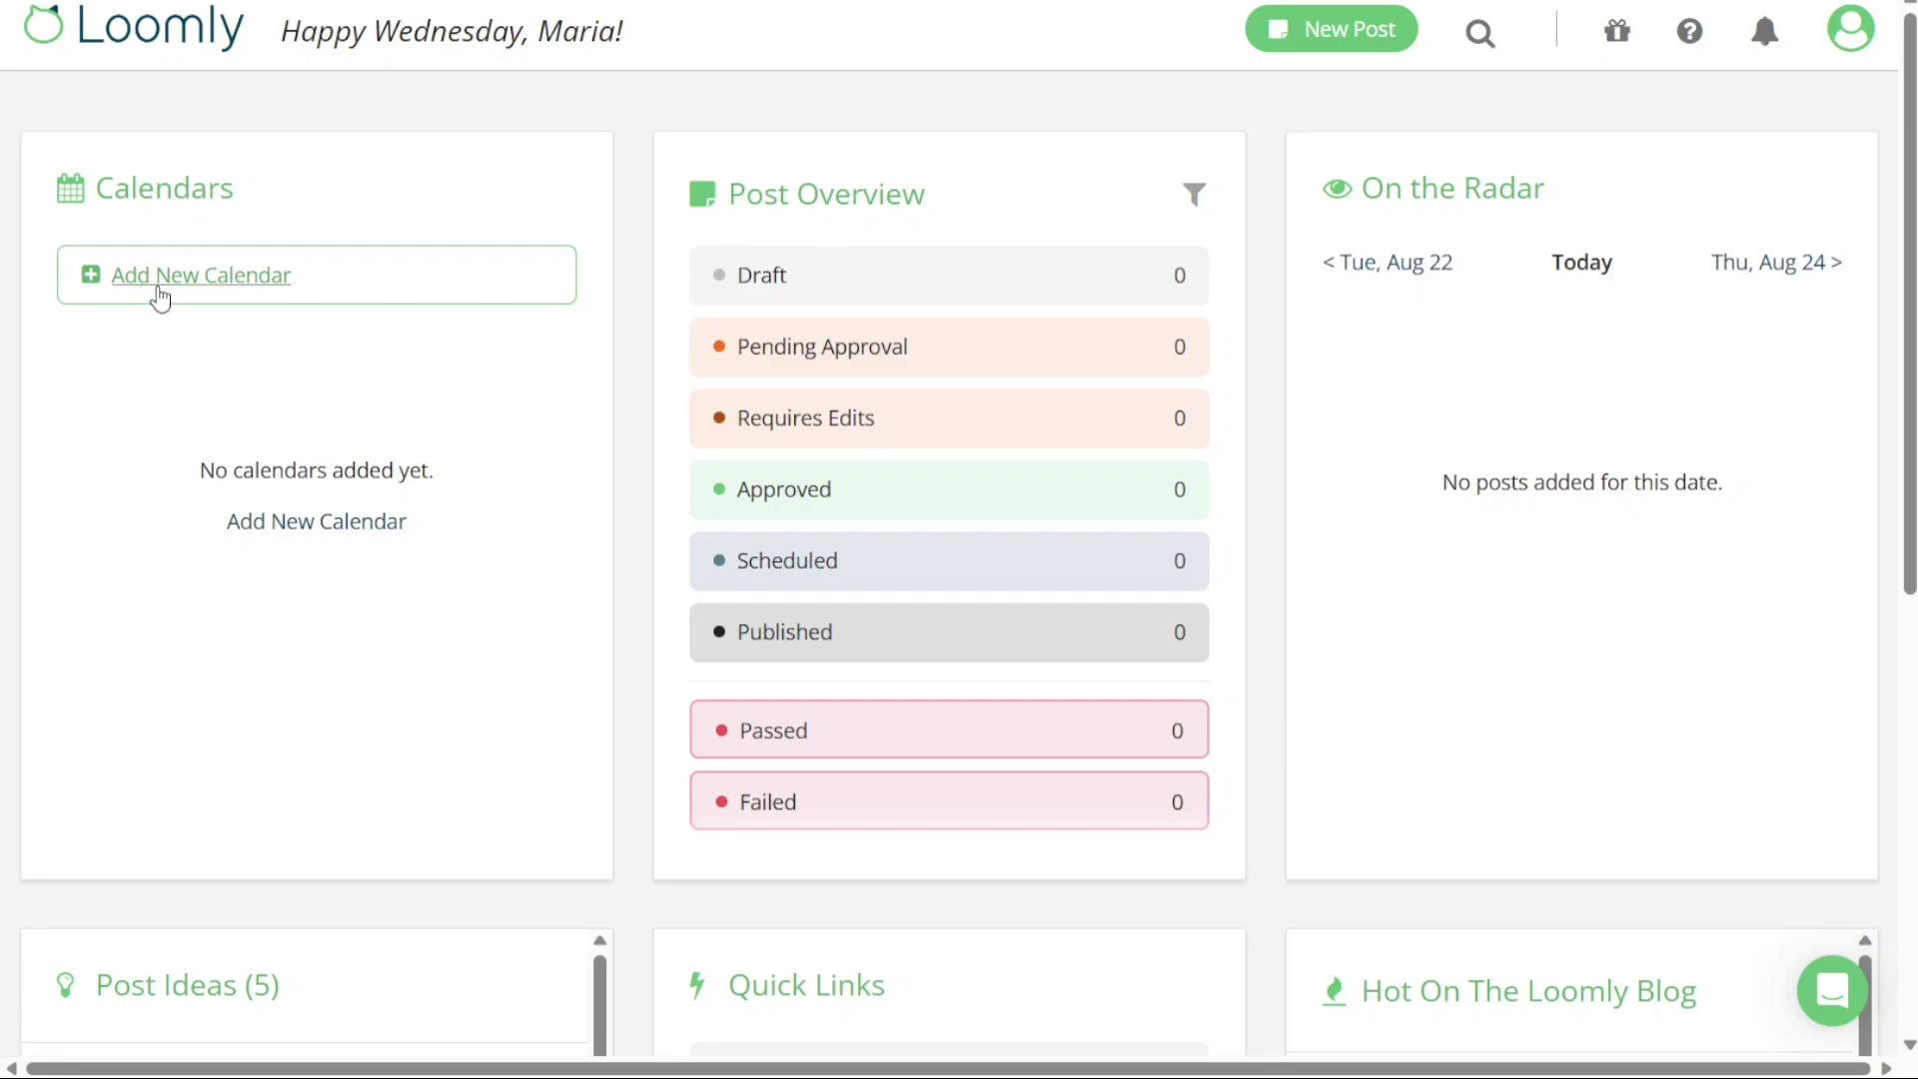
Step: Start a new calendar and name it 'Maria's Calendar'
click(160, 296)
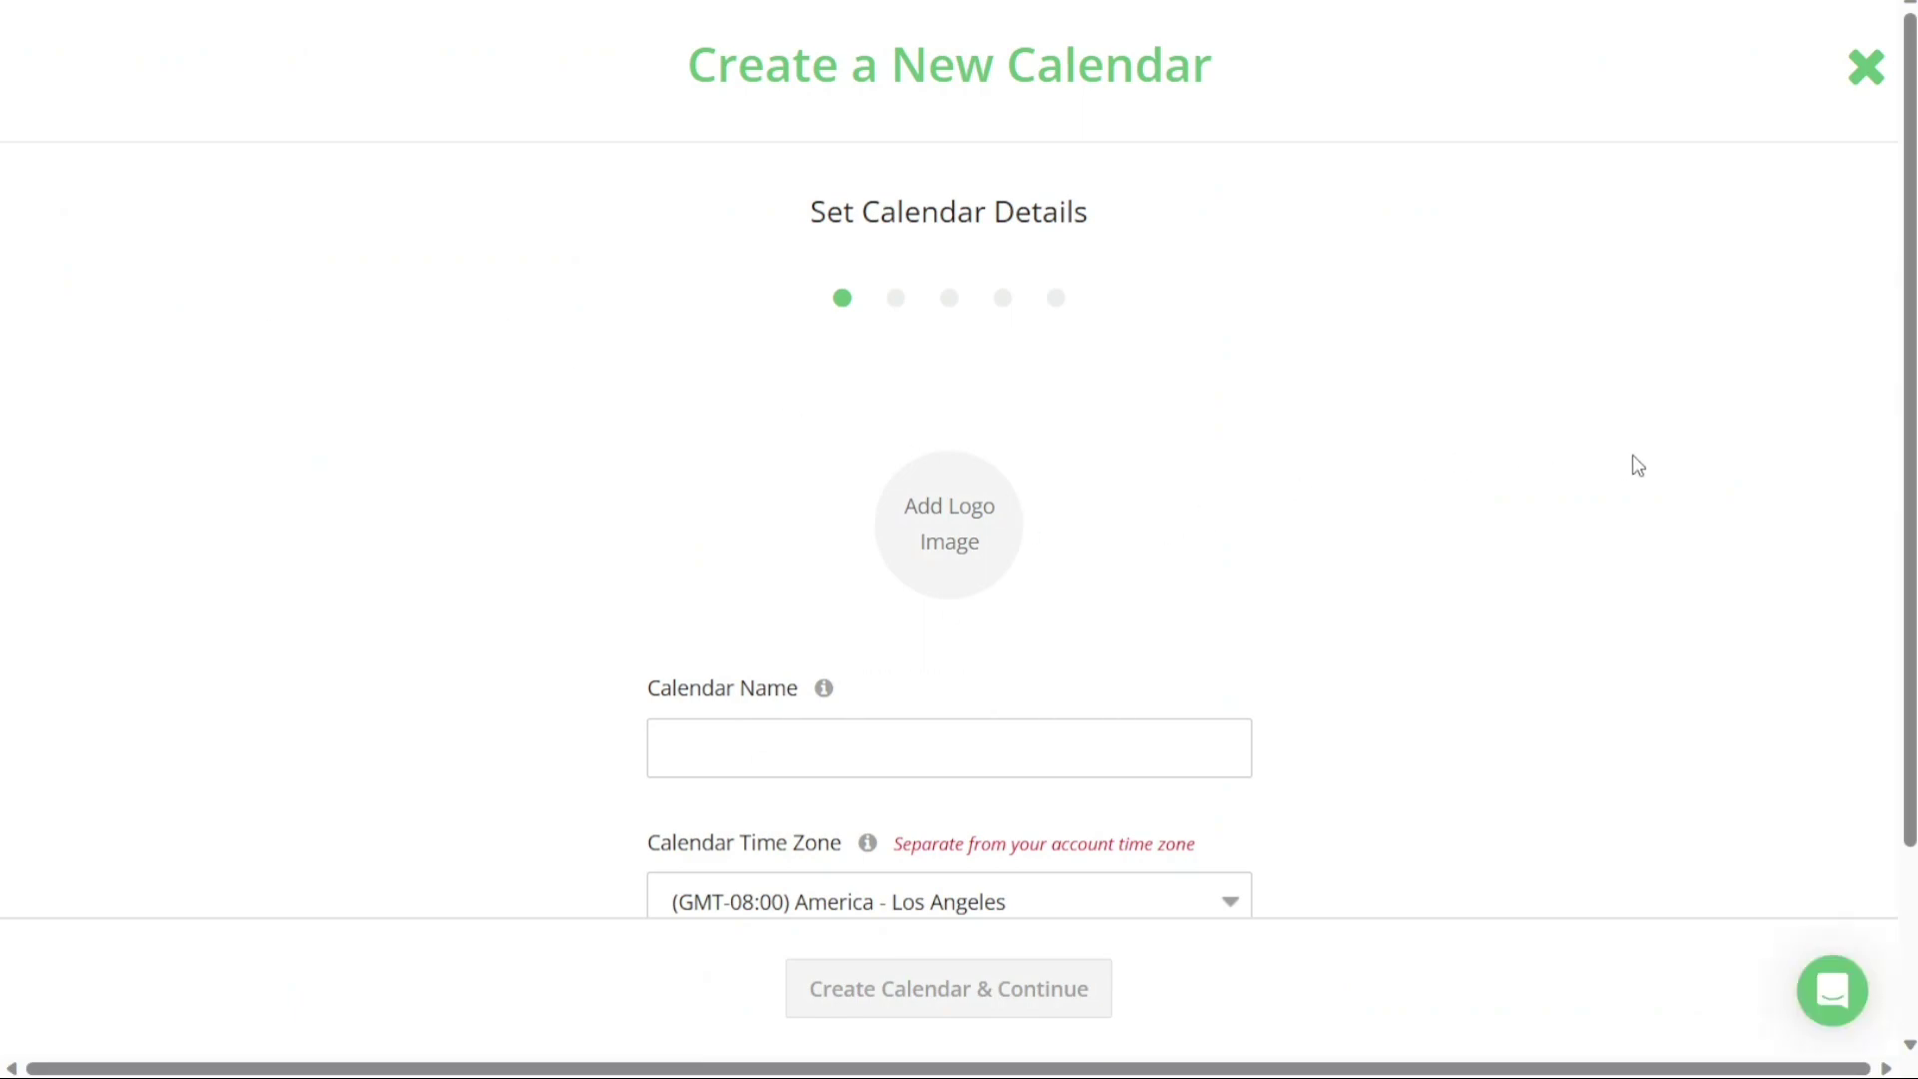
scroll(1910, 397, down, 3)
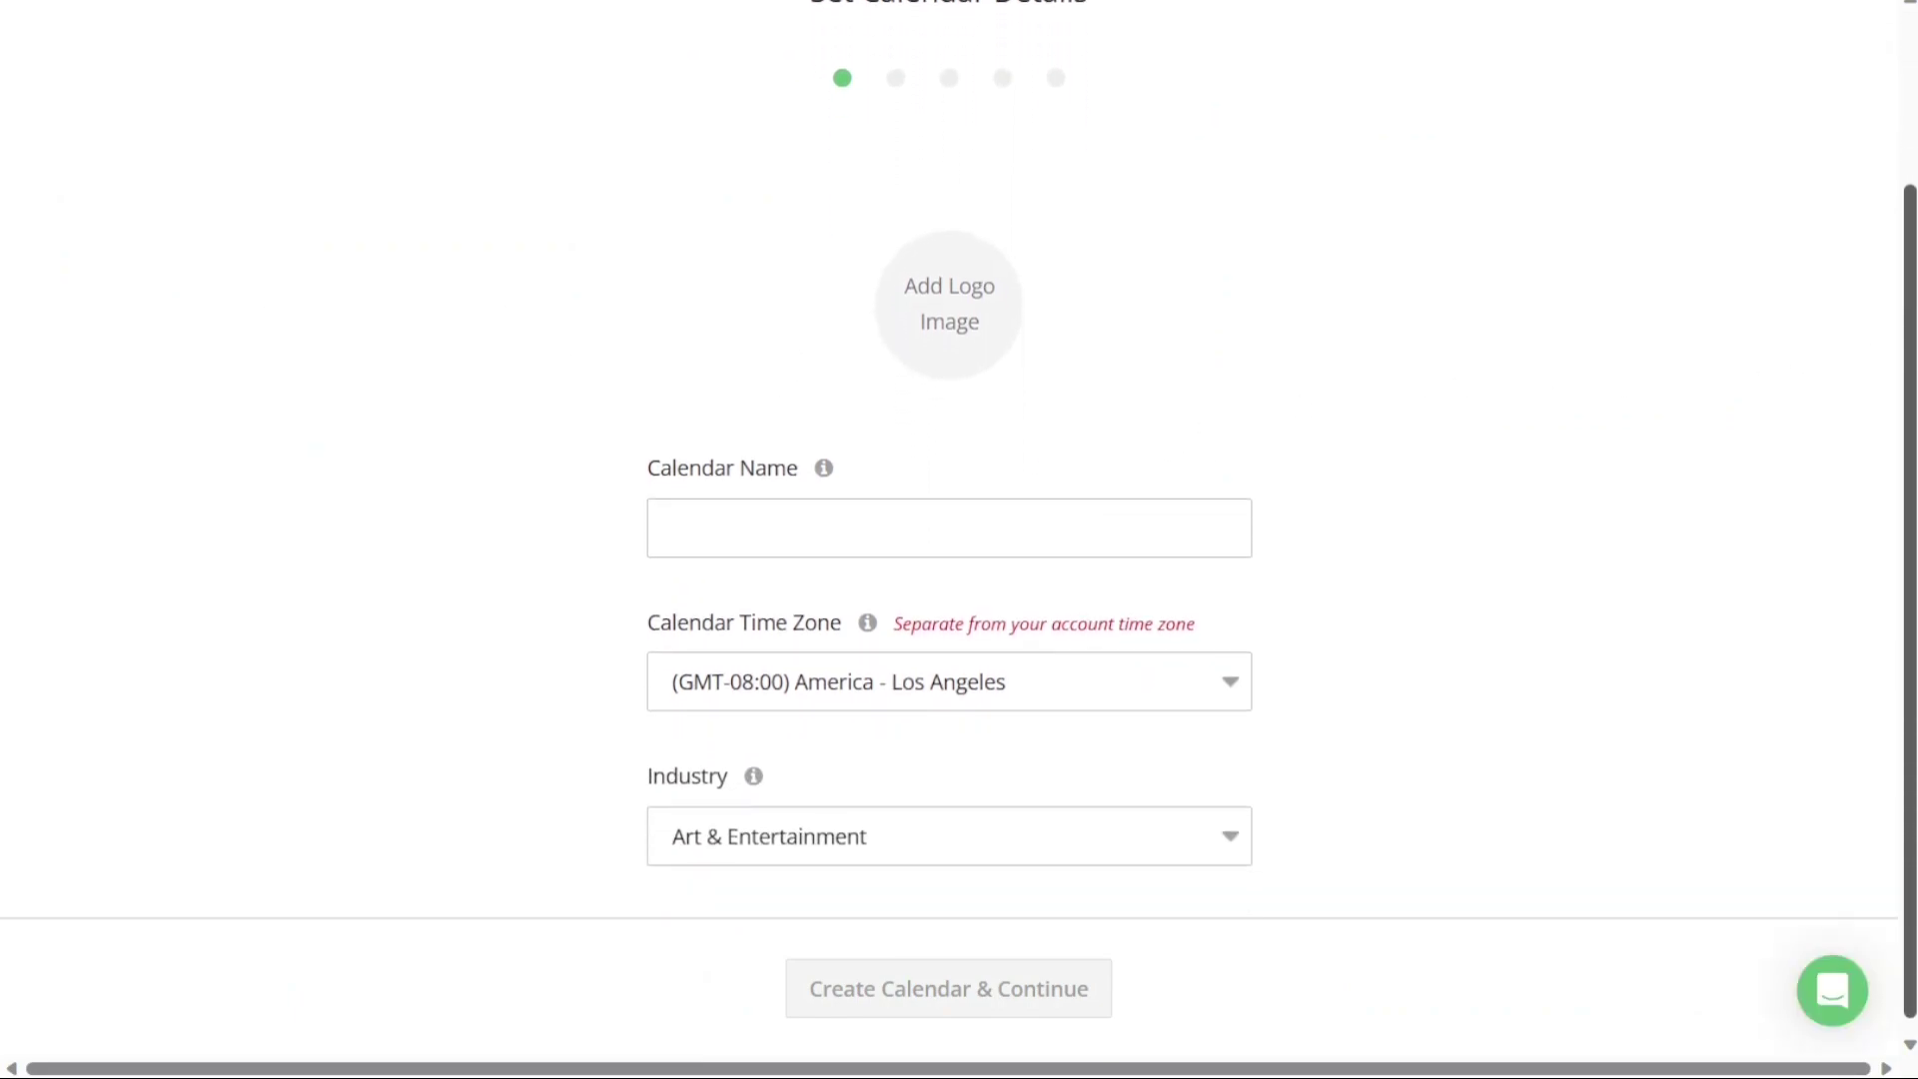
click(1171, 527)
text(M)
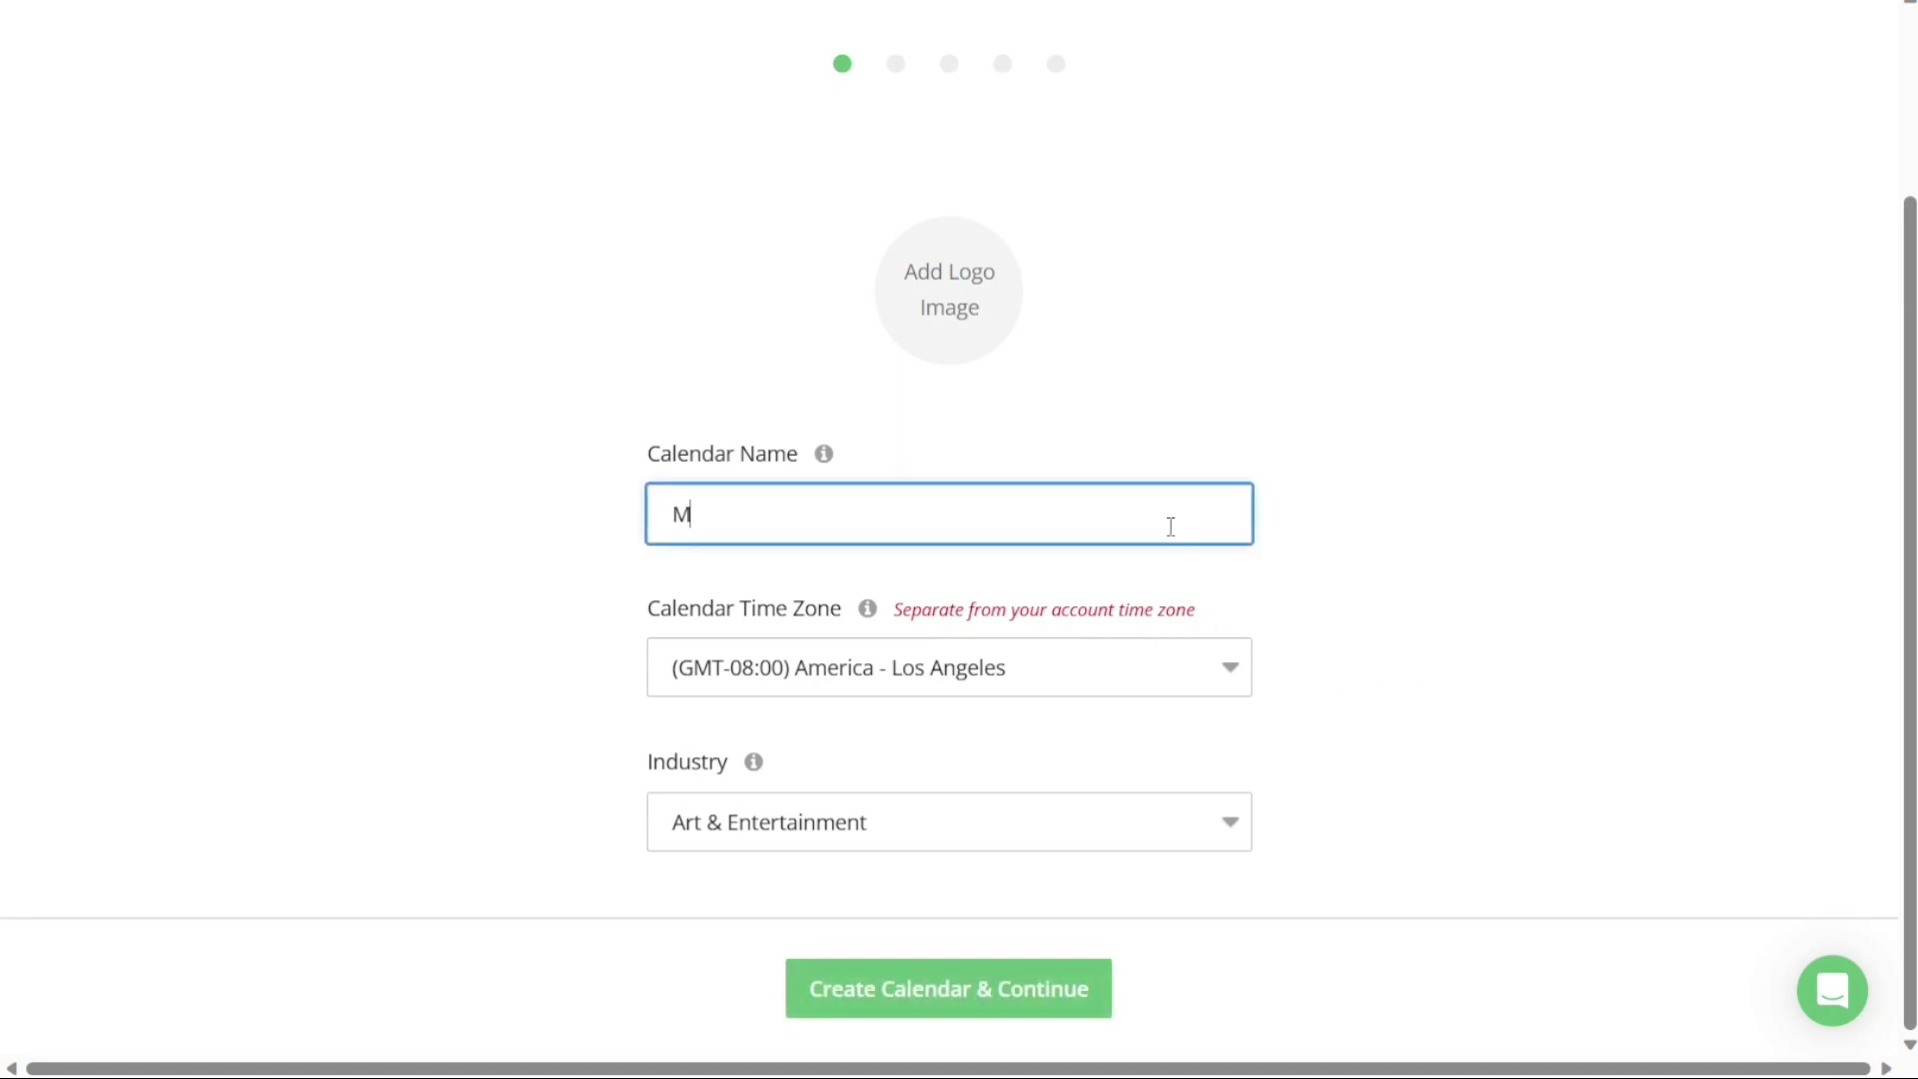
text(aria's a)
key(BackSpace)
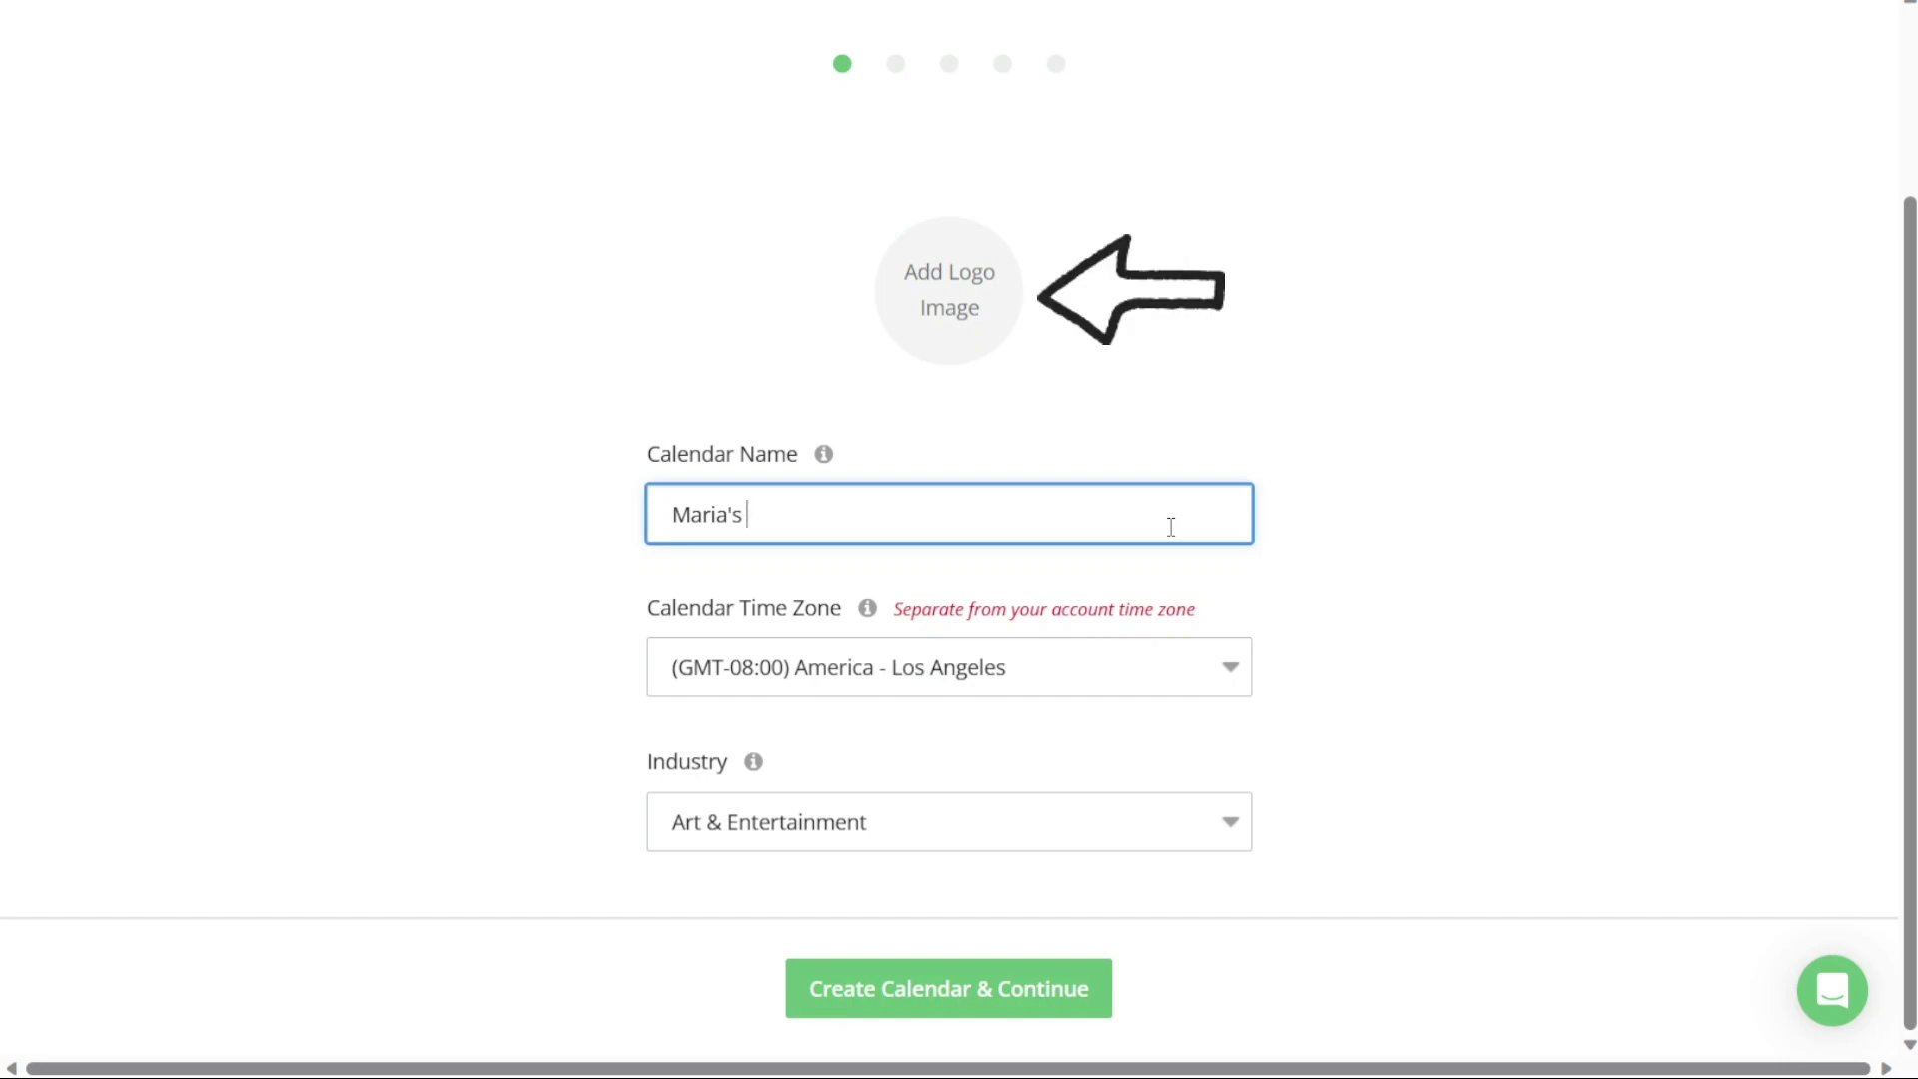
text(Calendar)
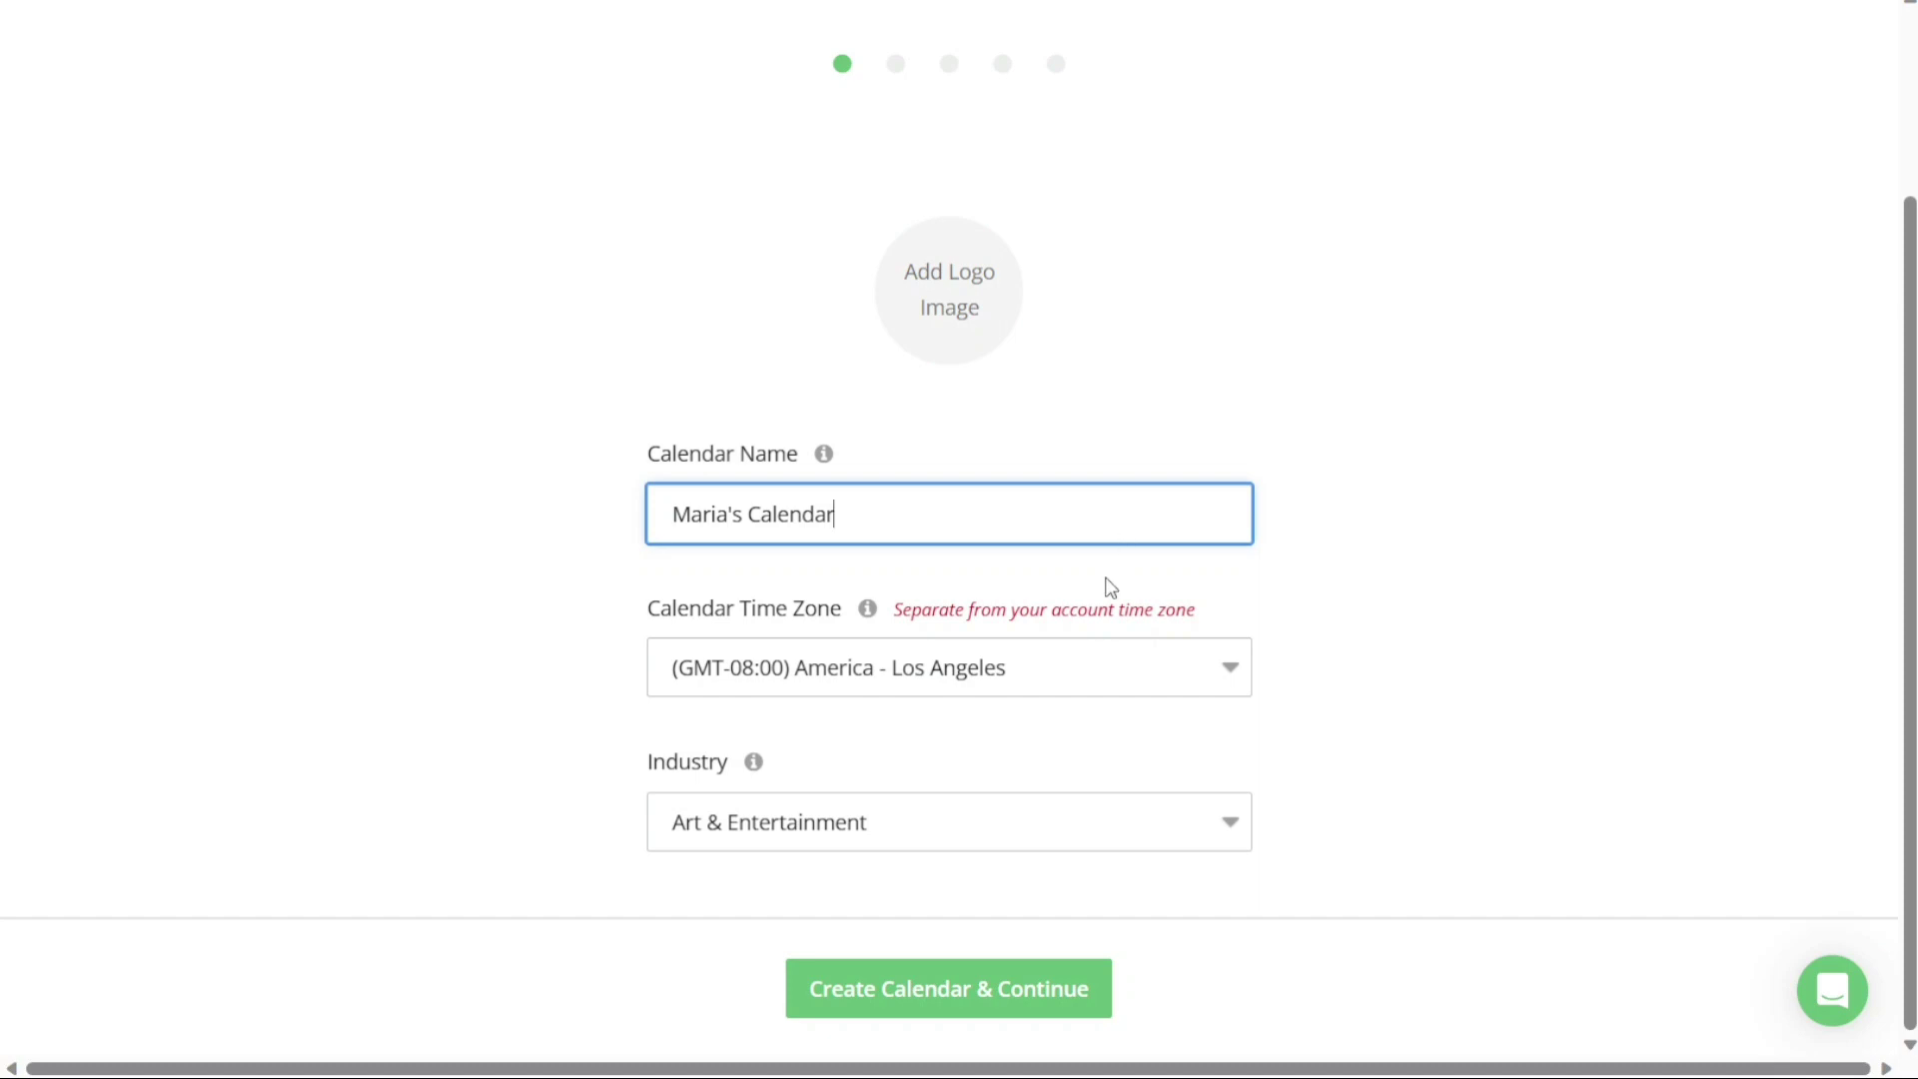
Step: Keep the Los Angeles time zone, set industry to Computer & Electronics, and create the calendar
click(1111, 692)
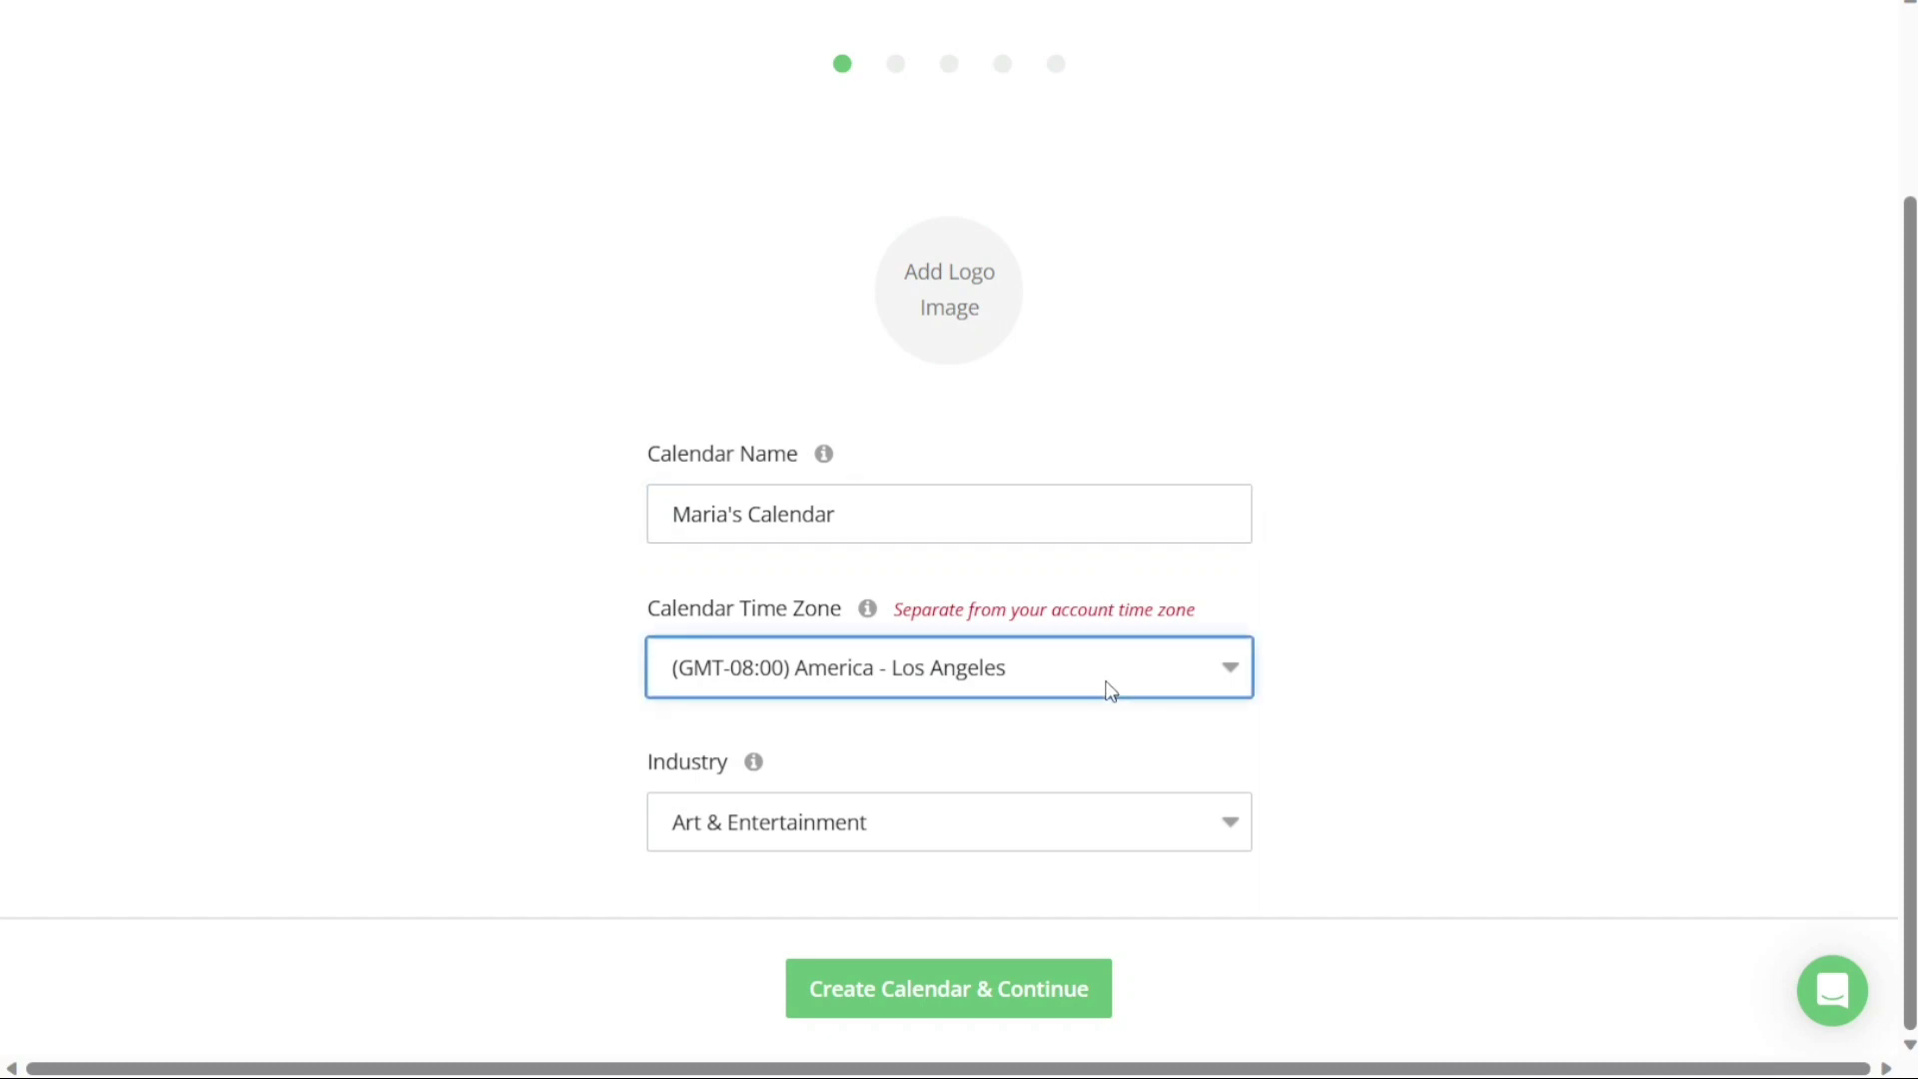
click(1091, 814)
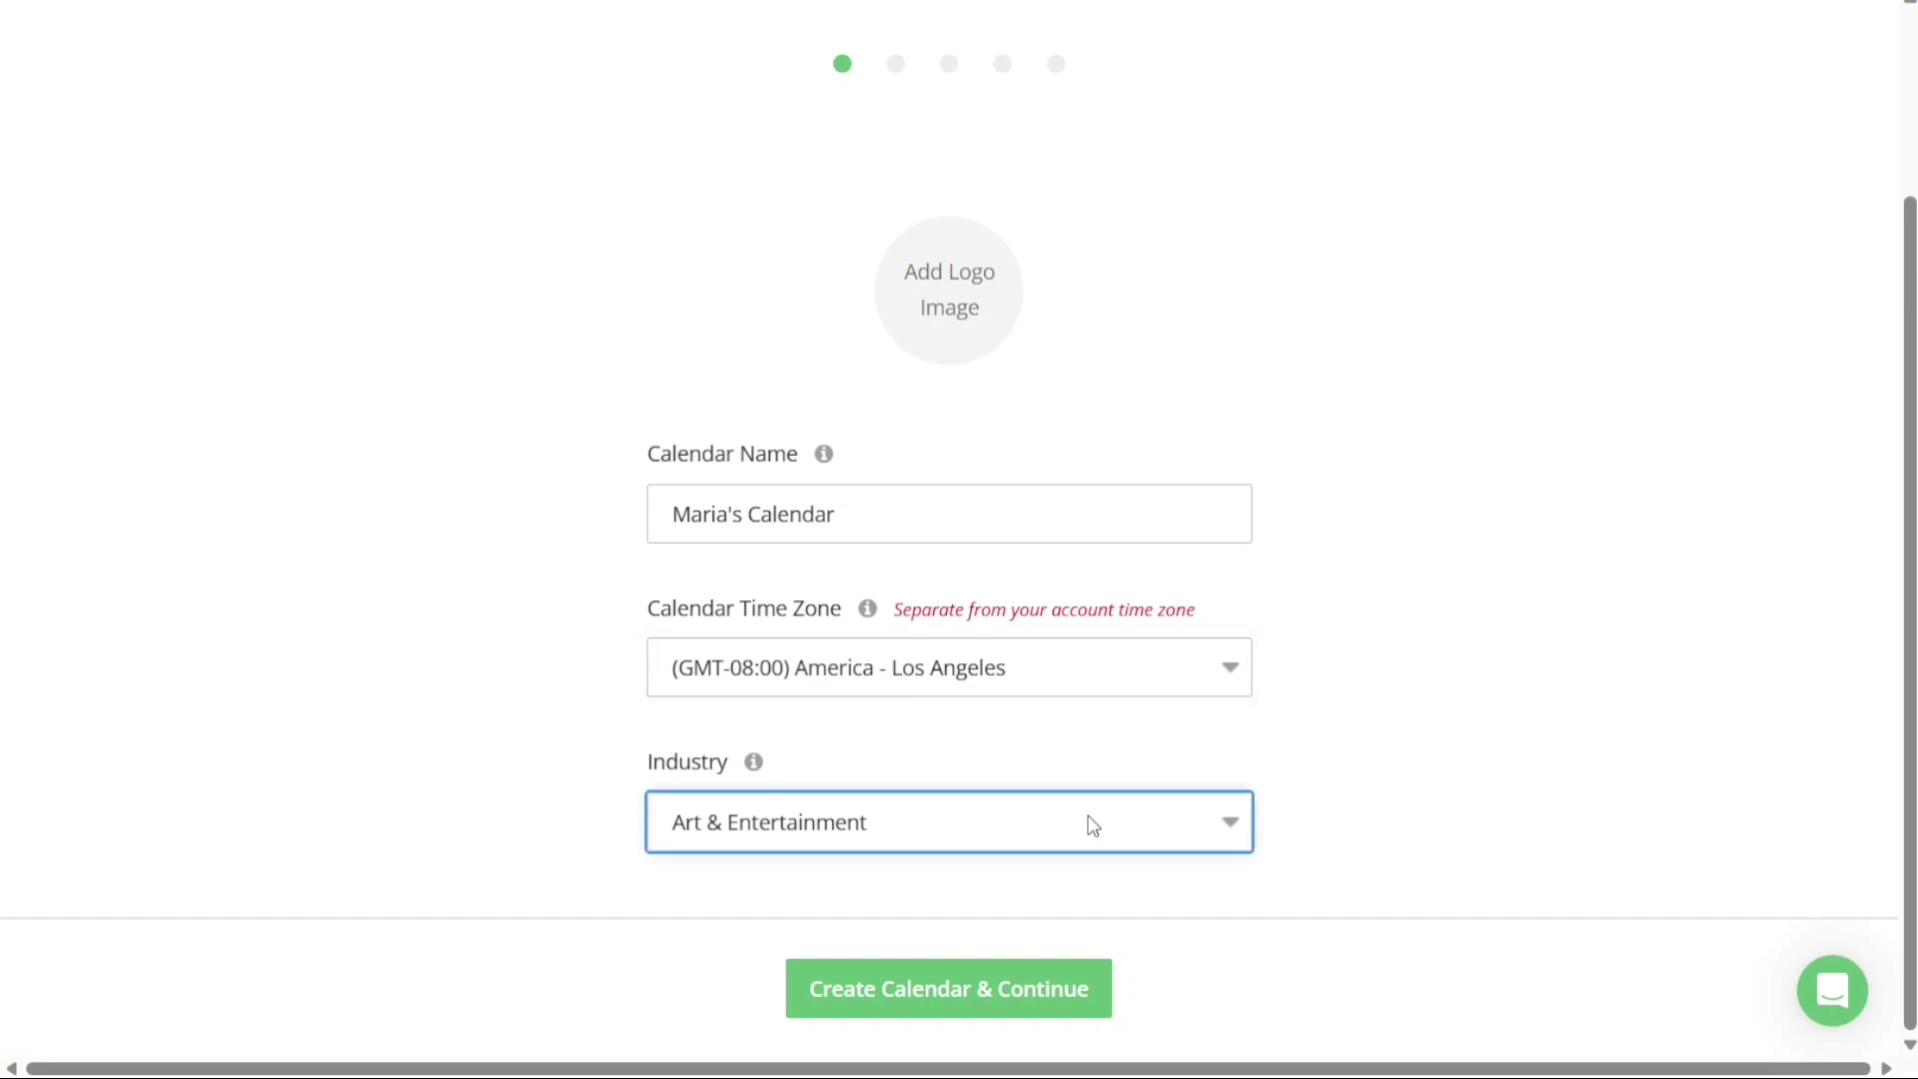
key(Down)
click(1489, 601)
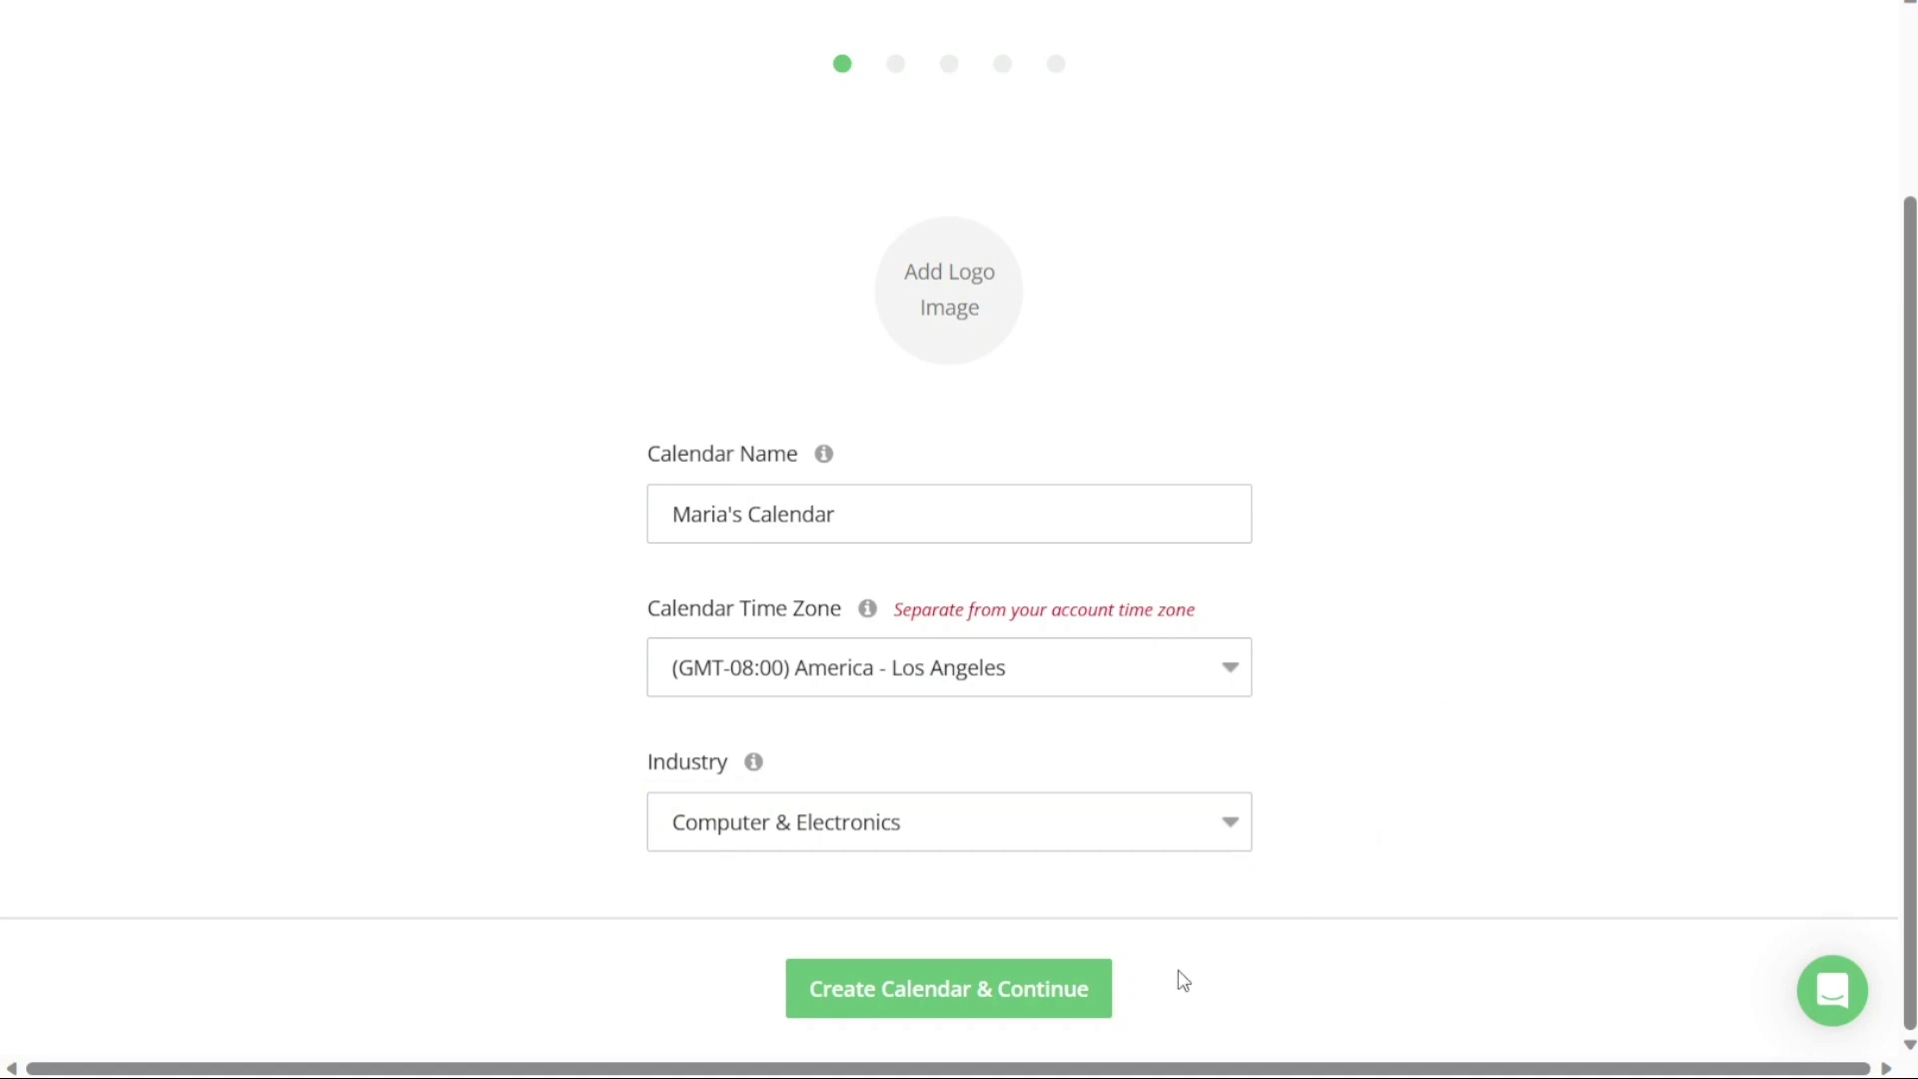
click(997, 999)
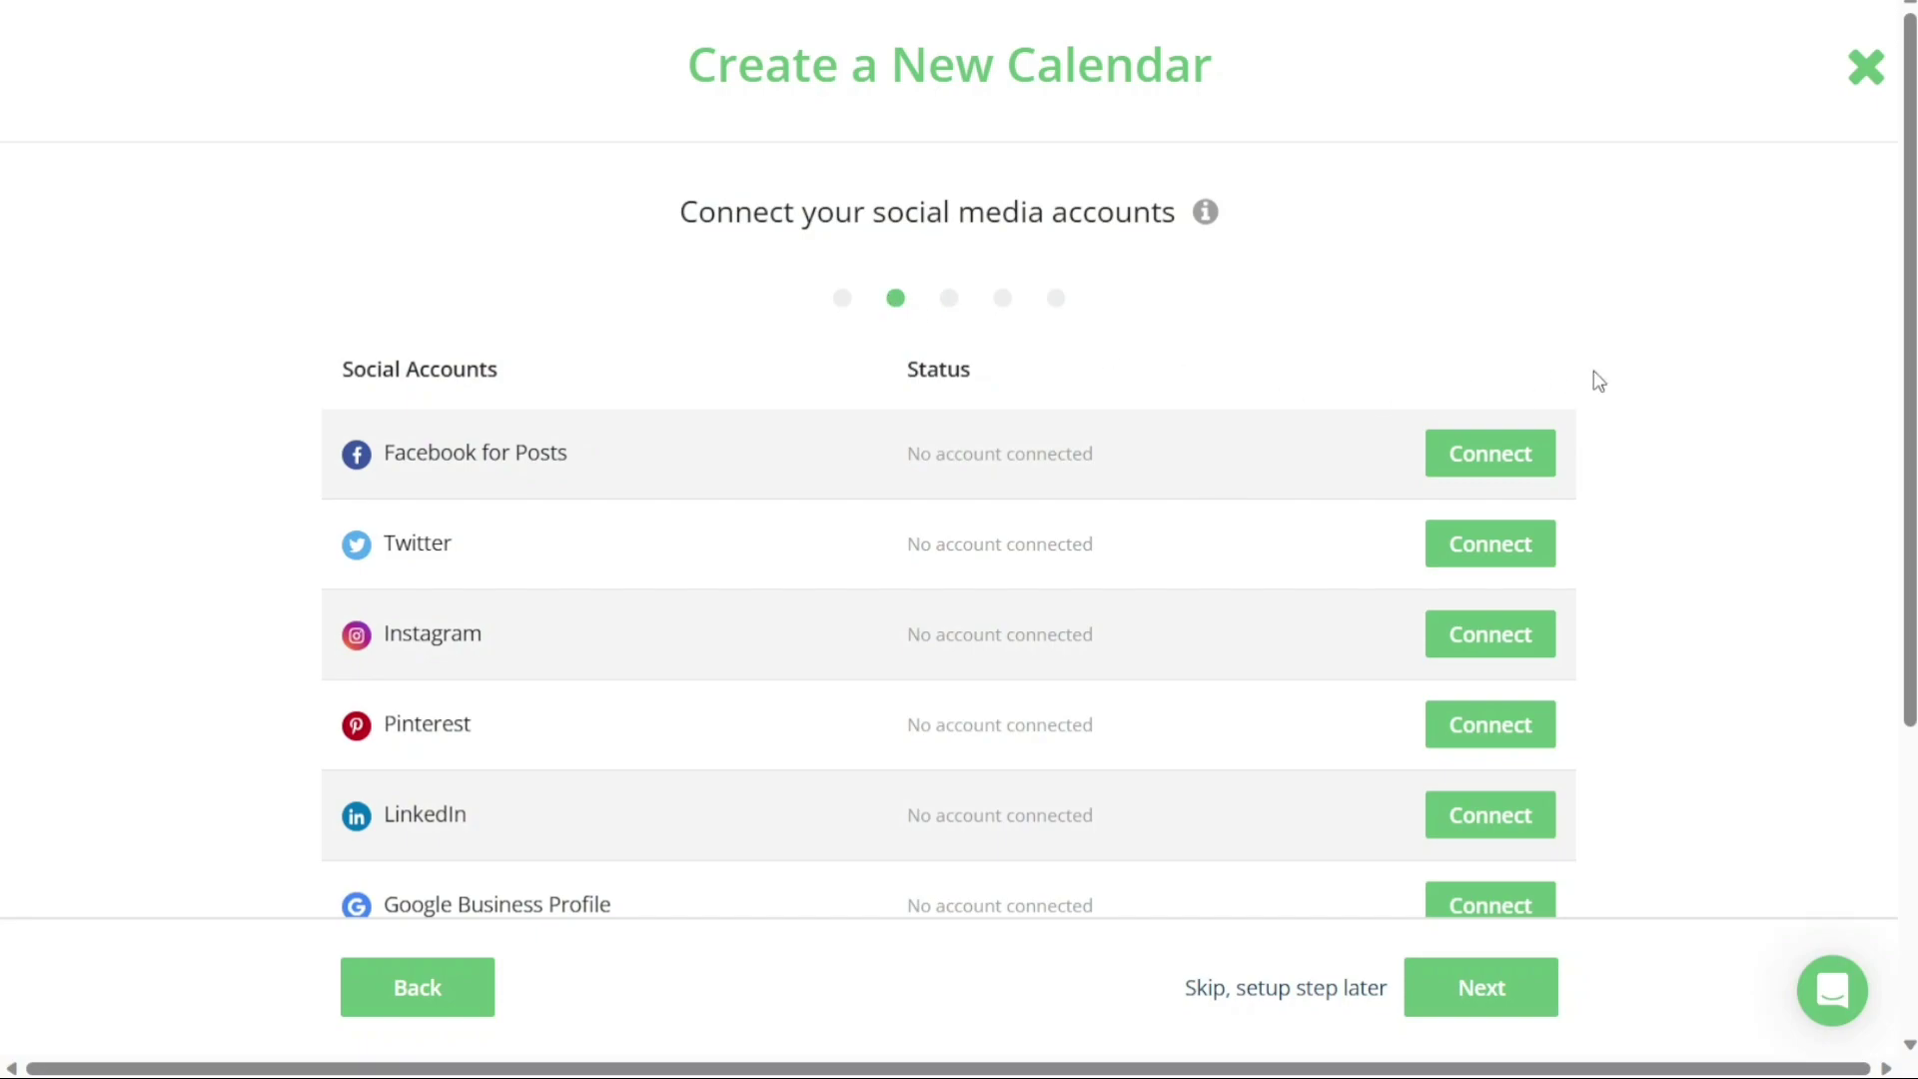
Step: Scroll the social accounts list and attempt to connect a Twitter account to the calendar
drag(1911, 262, 1910, 655)
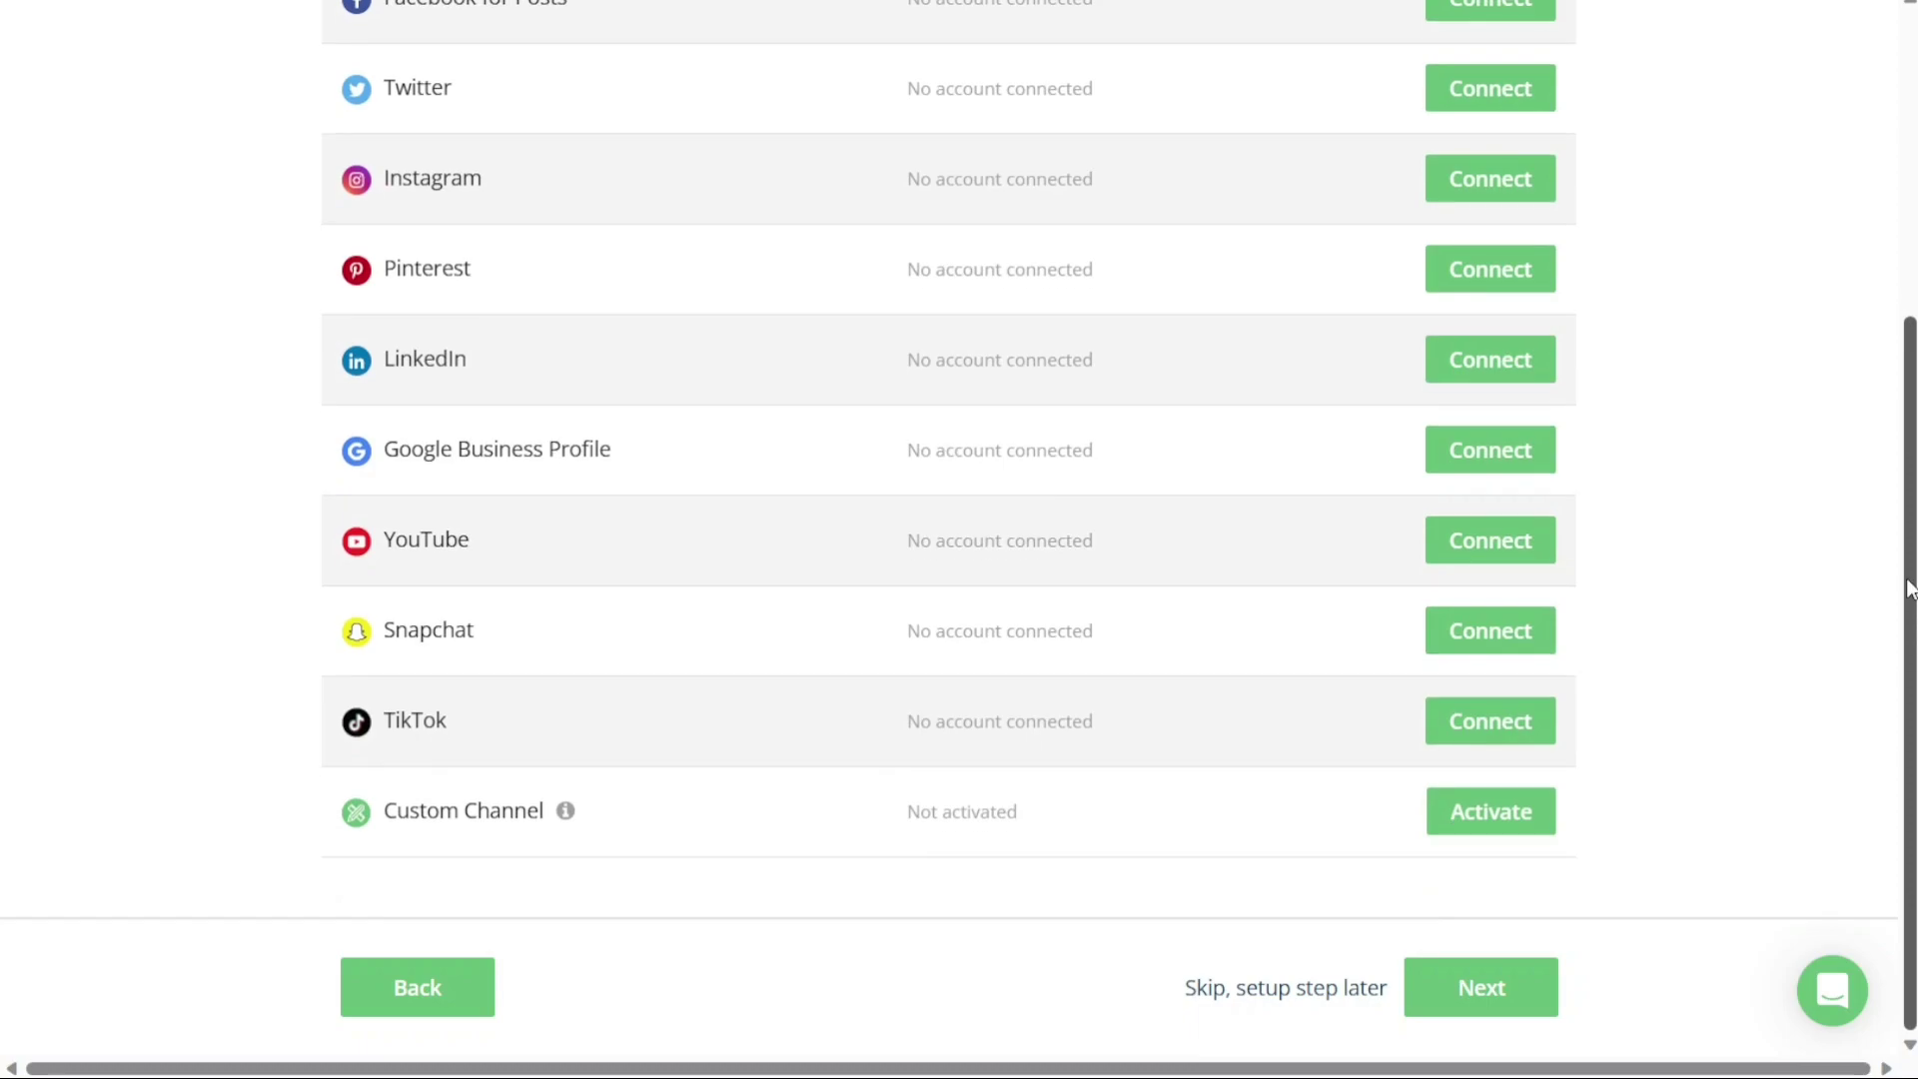
drag(1910, 585, 1866, 373)
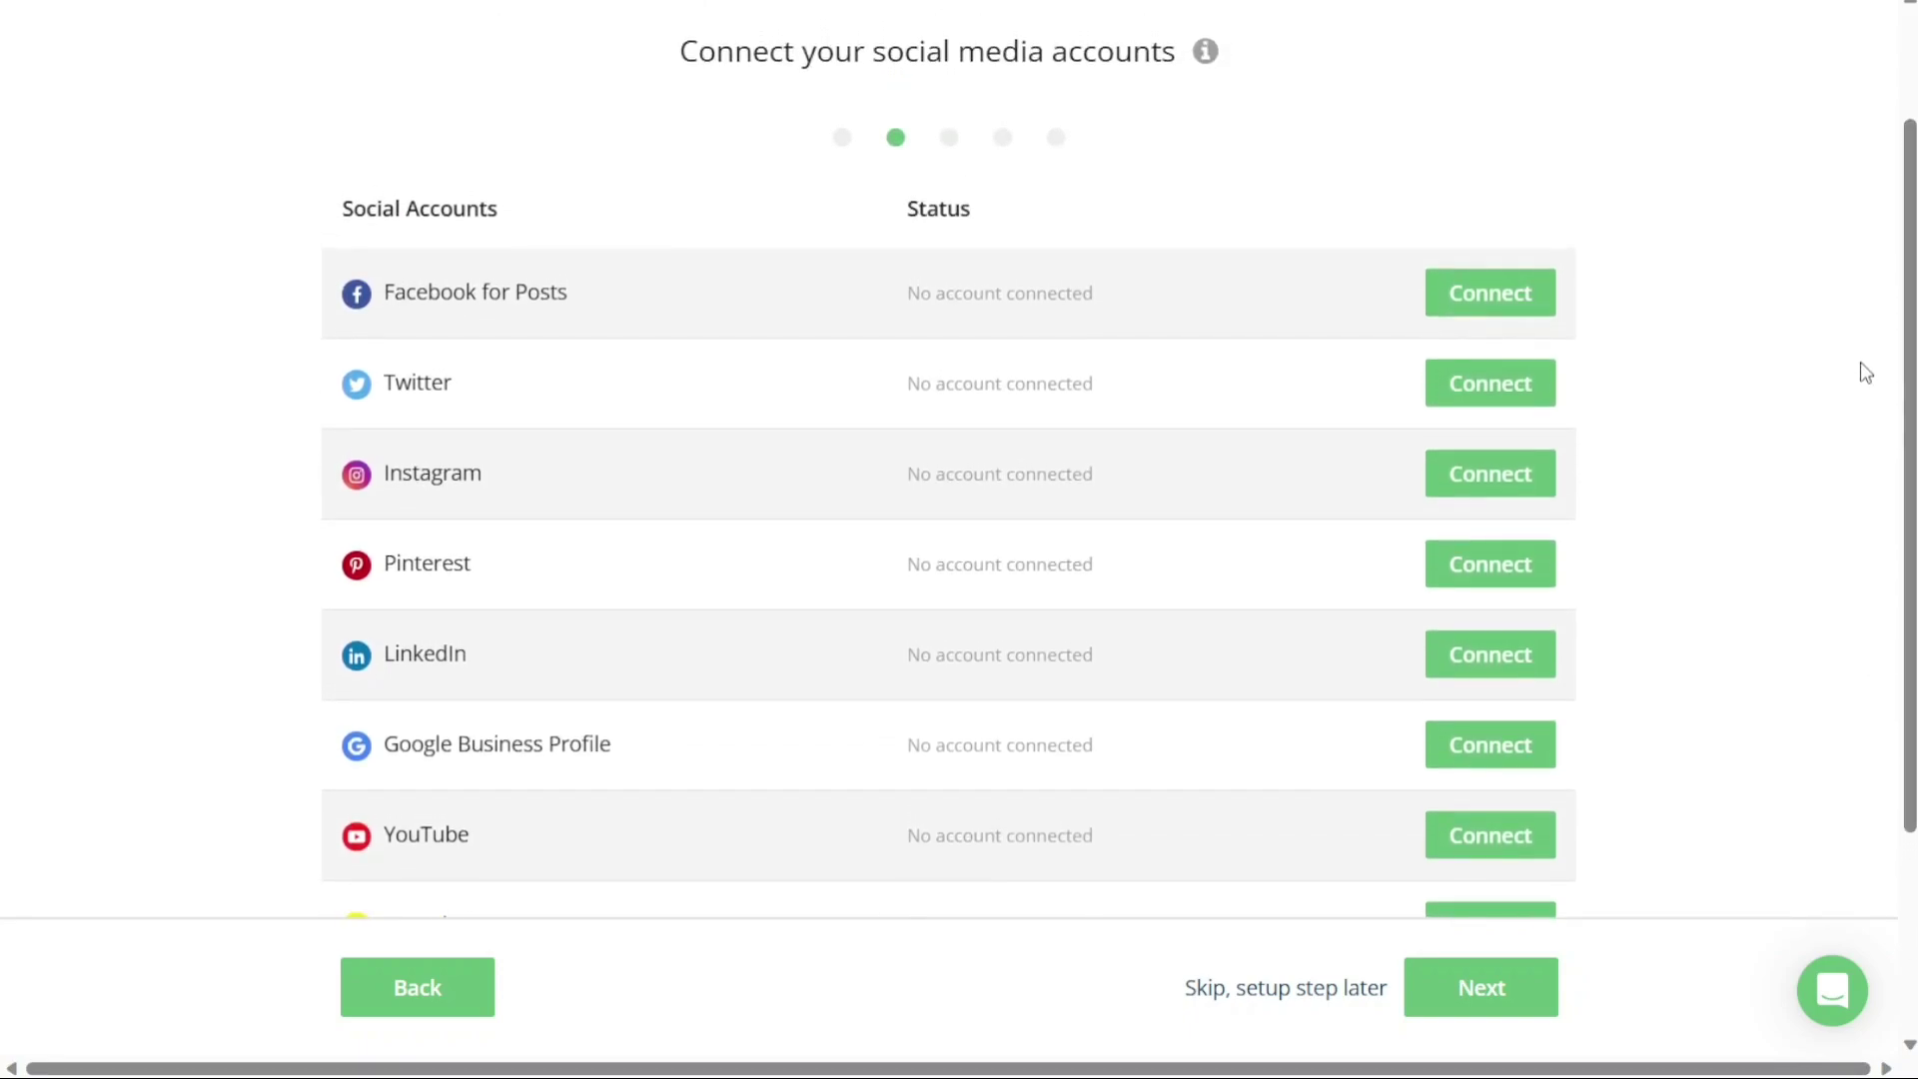
click(1520, 389)
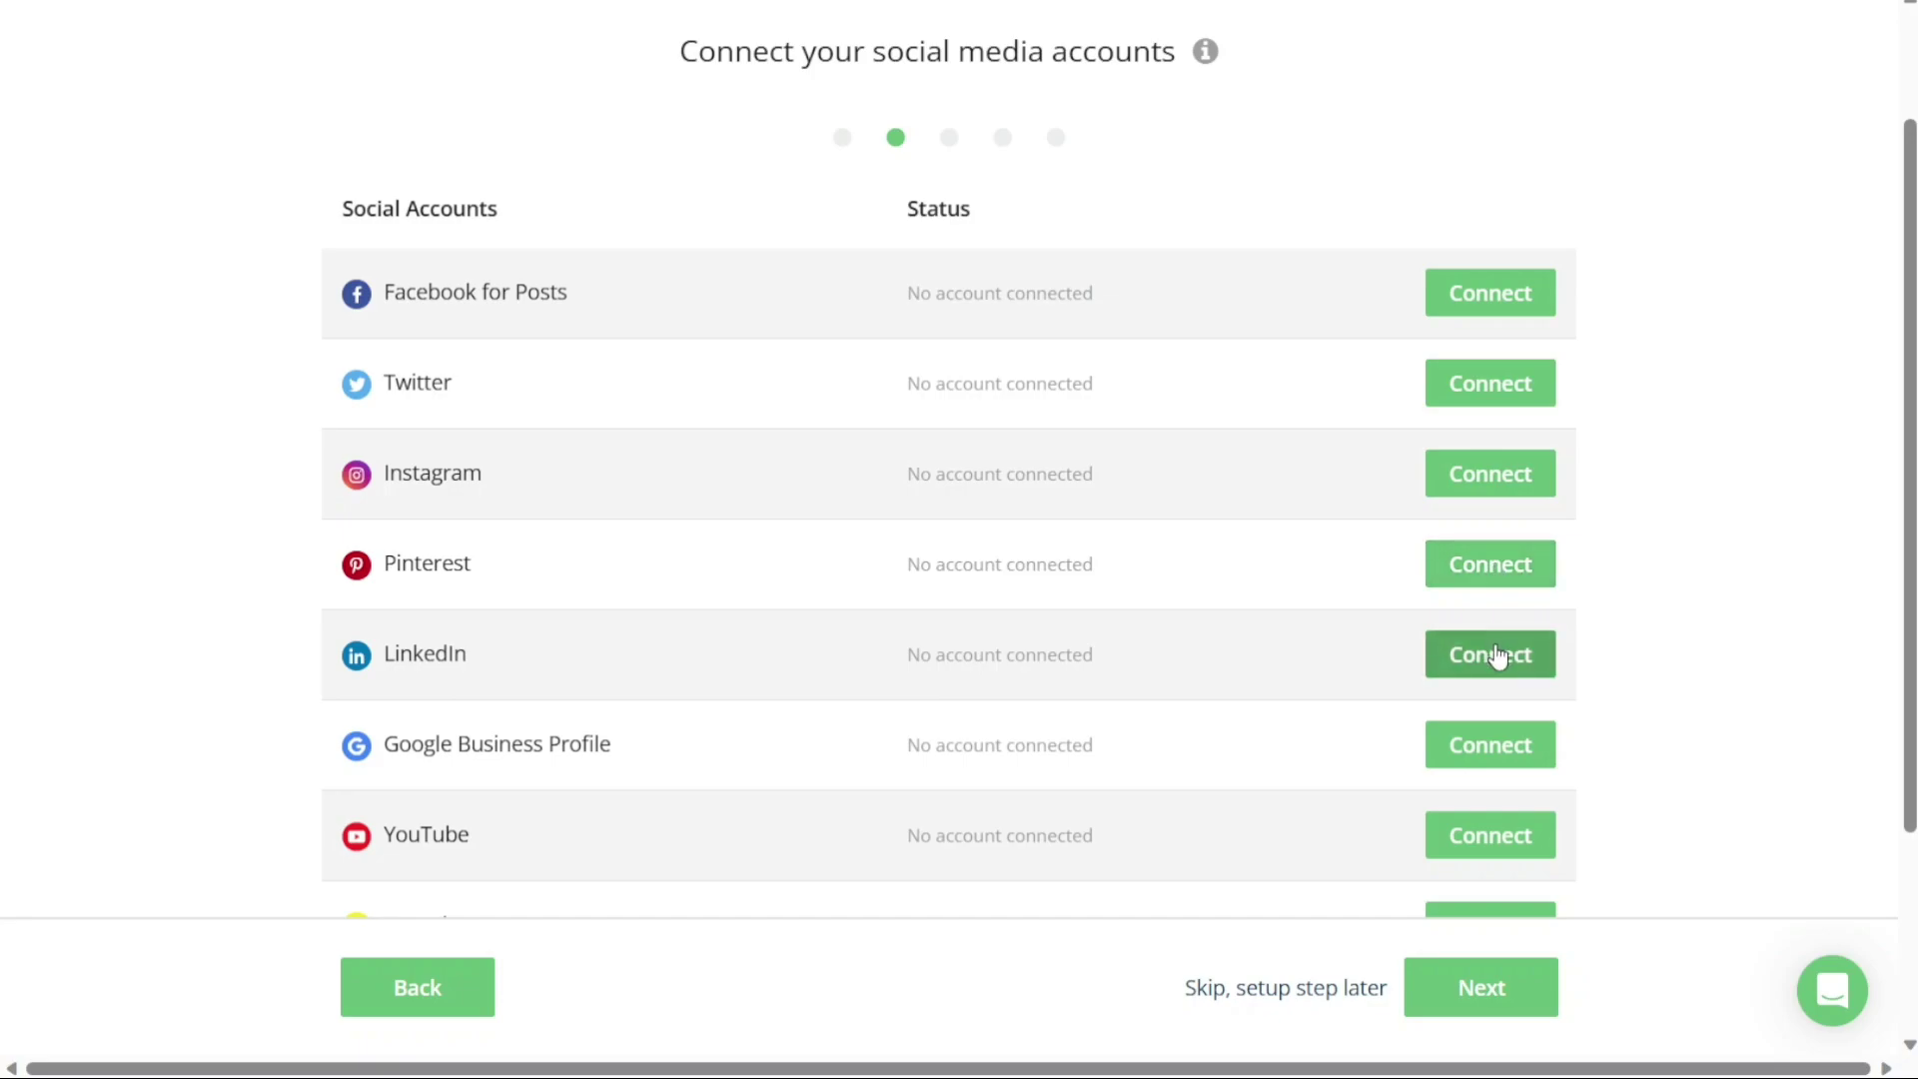
click(1476, 385)
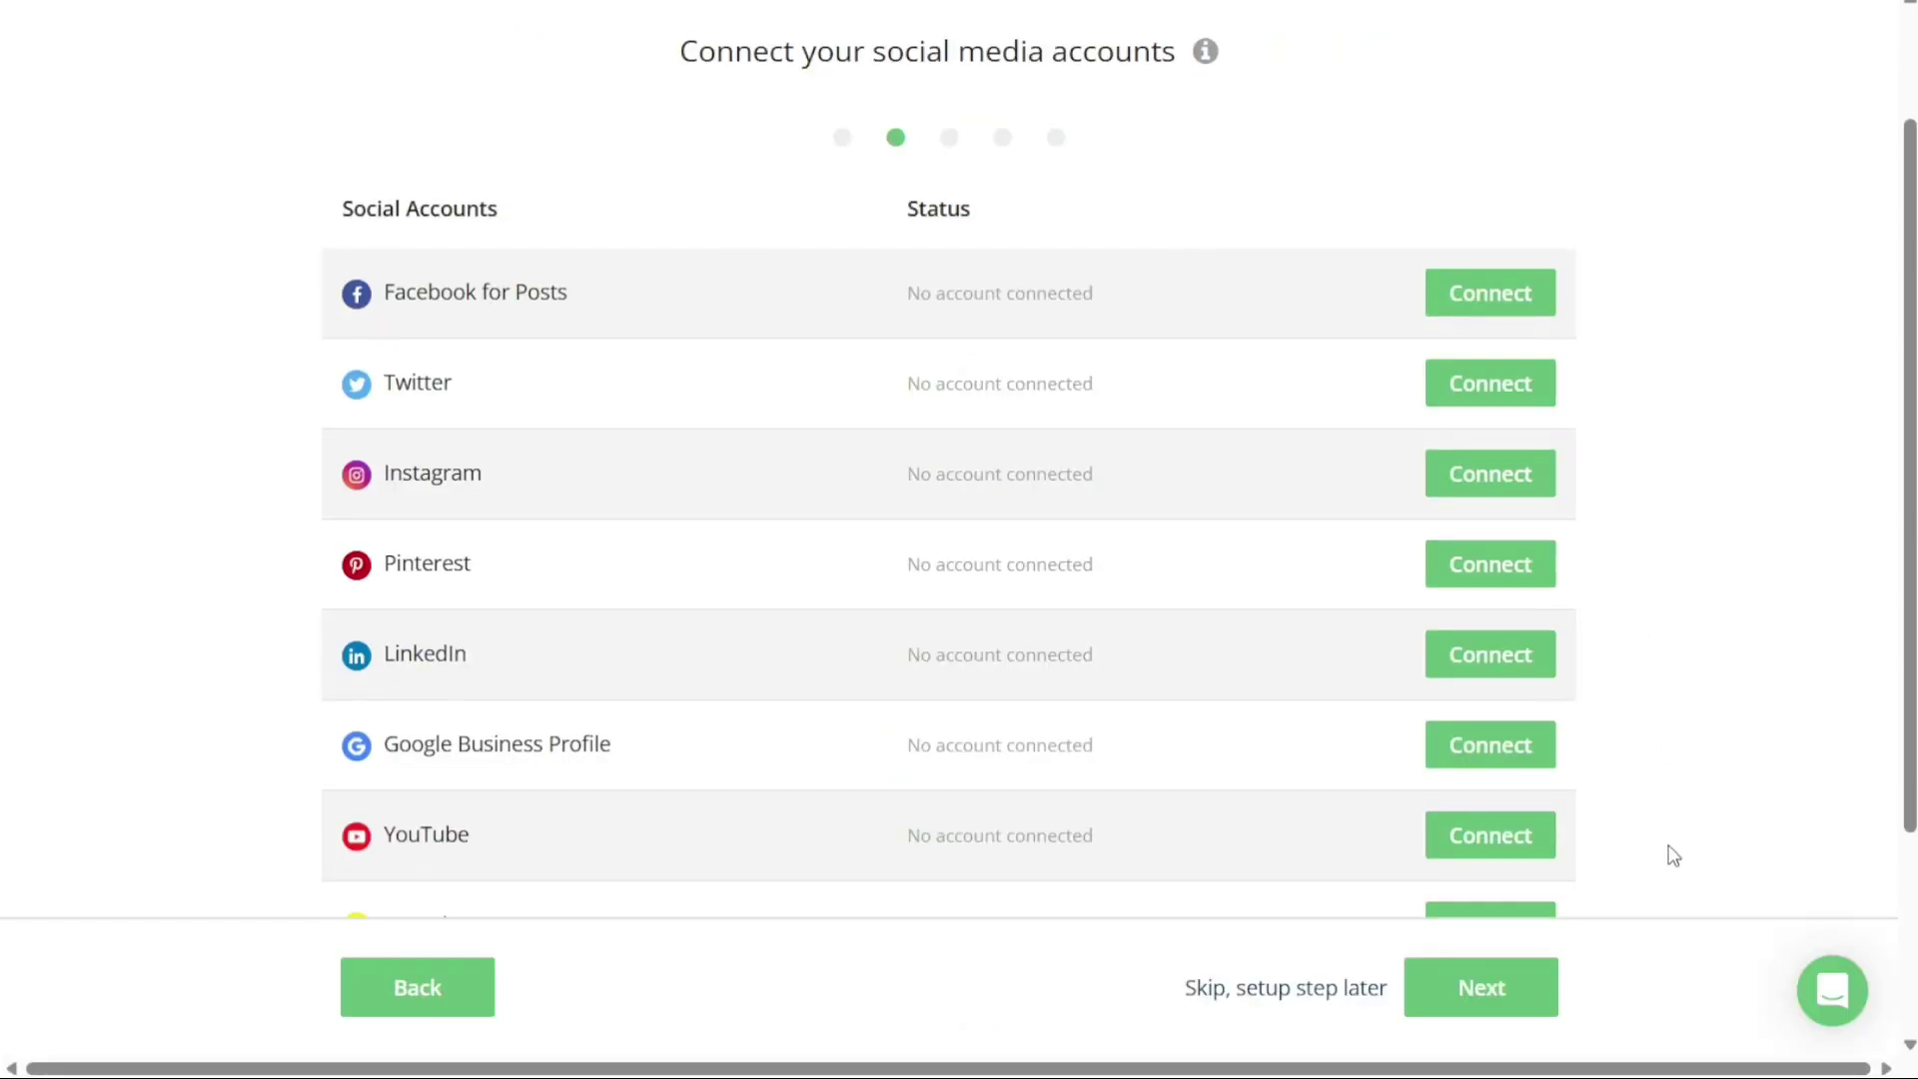
Step: Review the workflow step, keep Original Workflow, and continue to post ideas preferences
click(1493, 999)
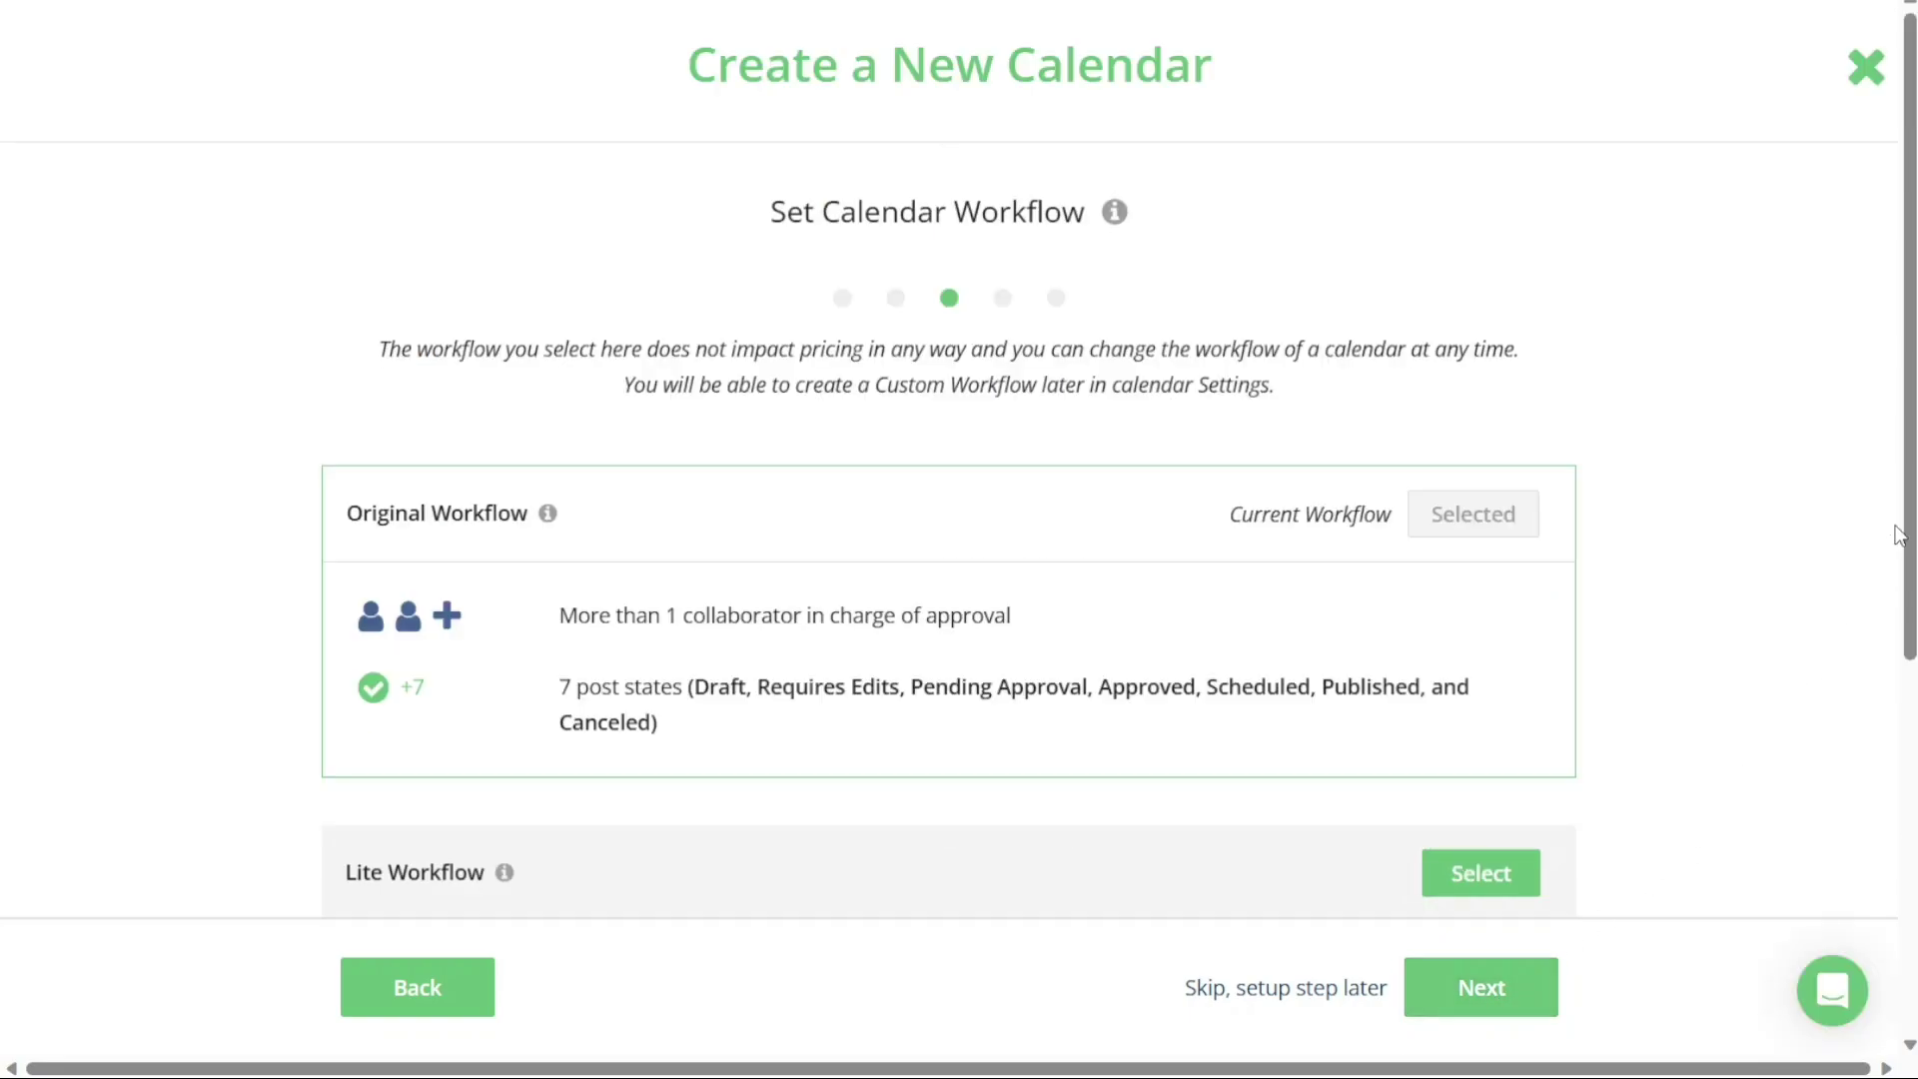
scroll(1913, 474, down, 1)
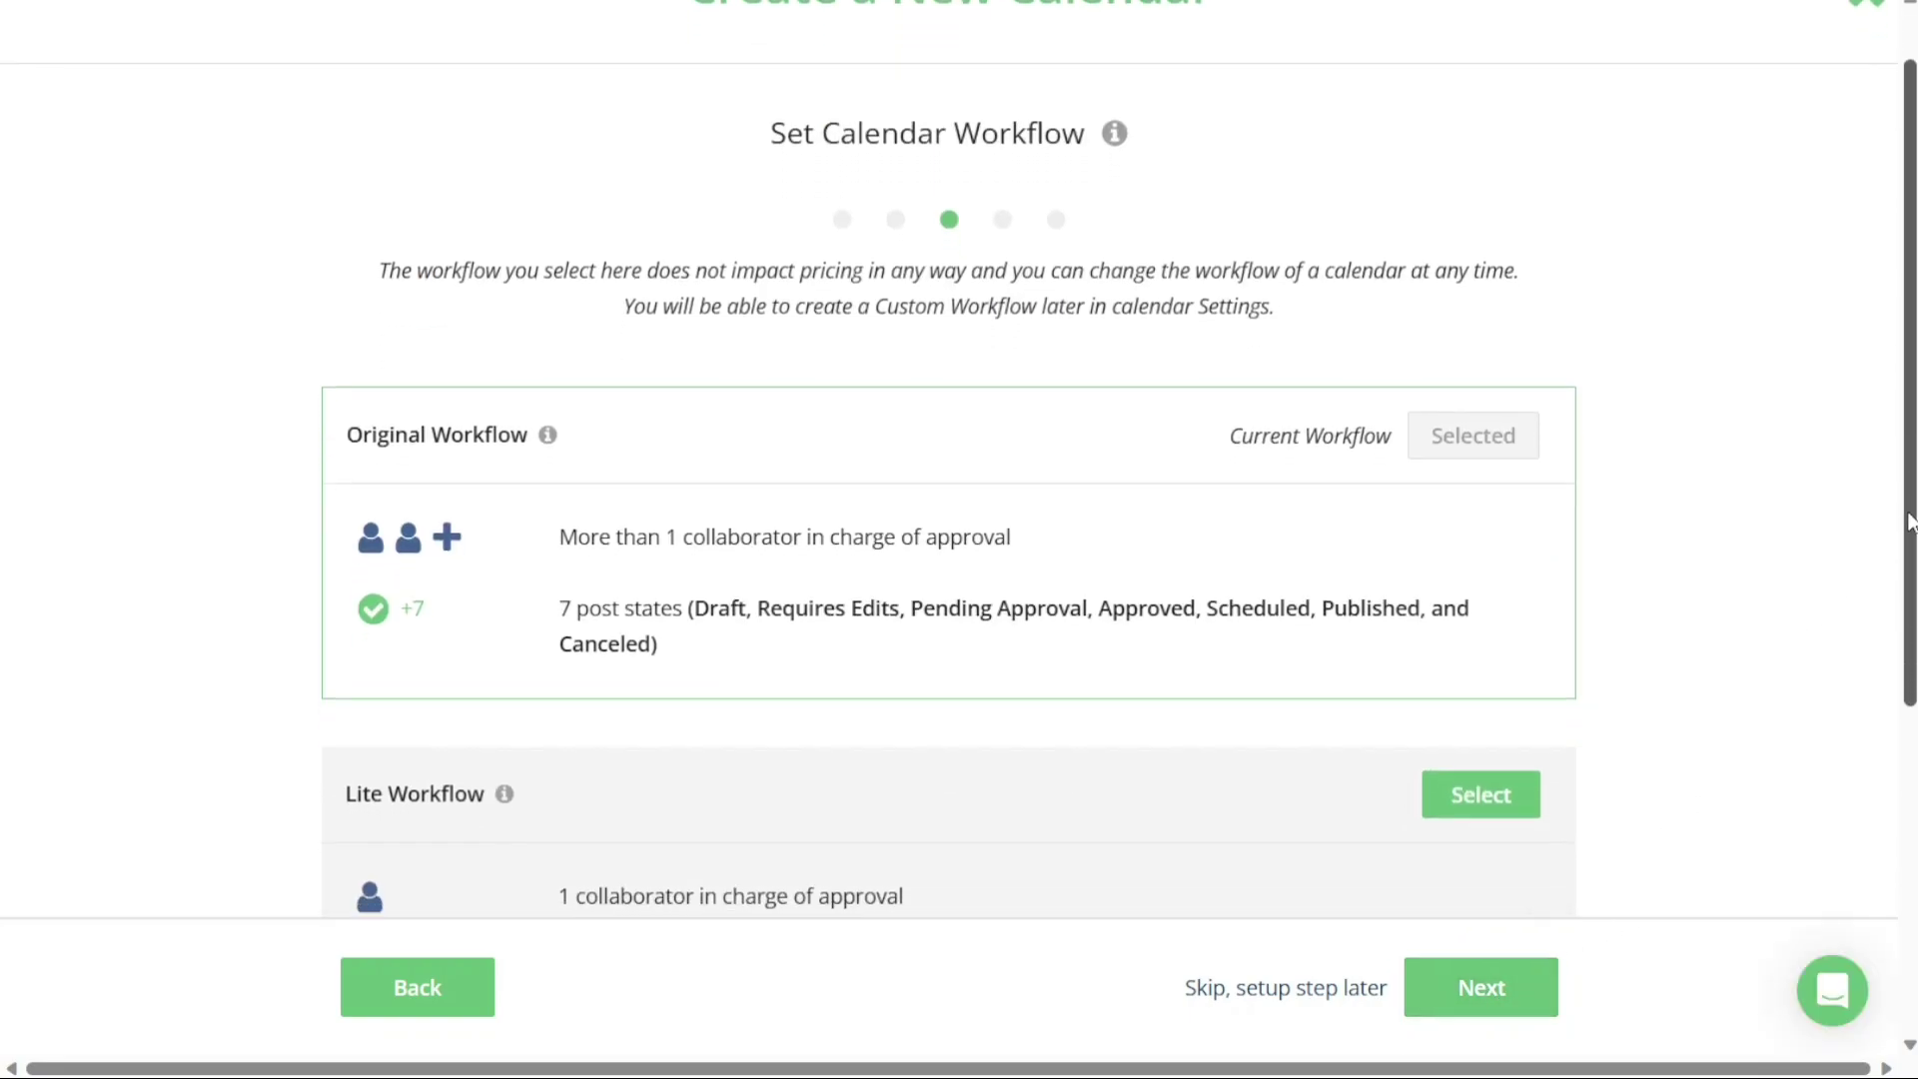
double_click(1010, 135)
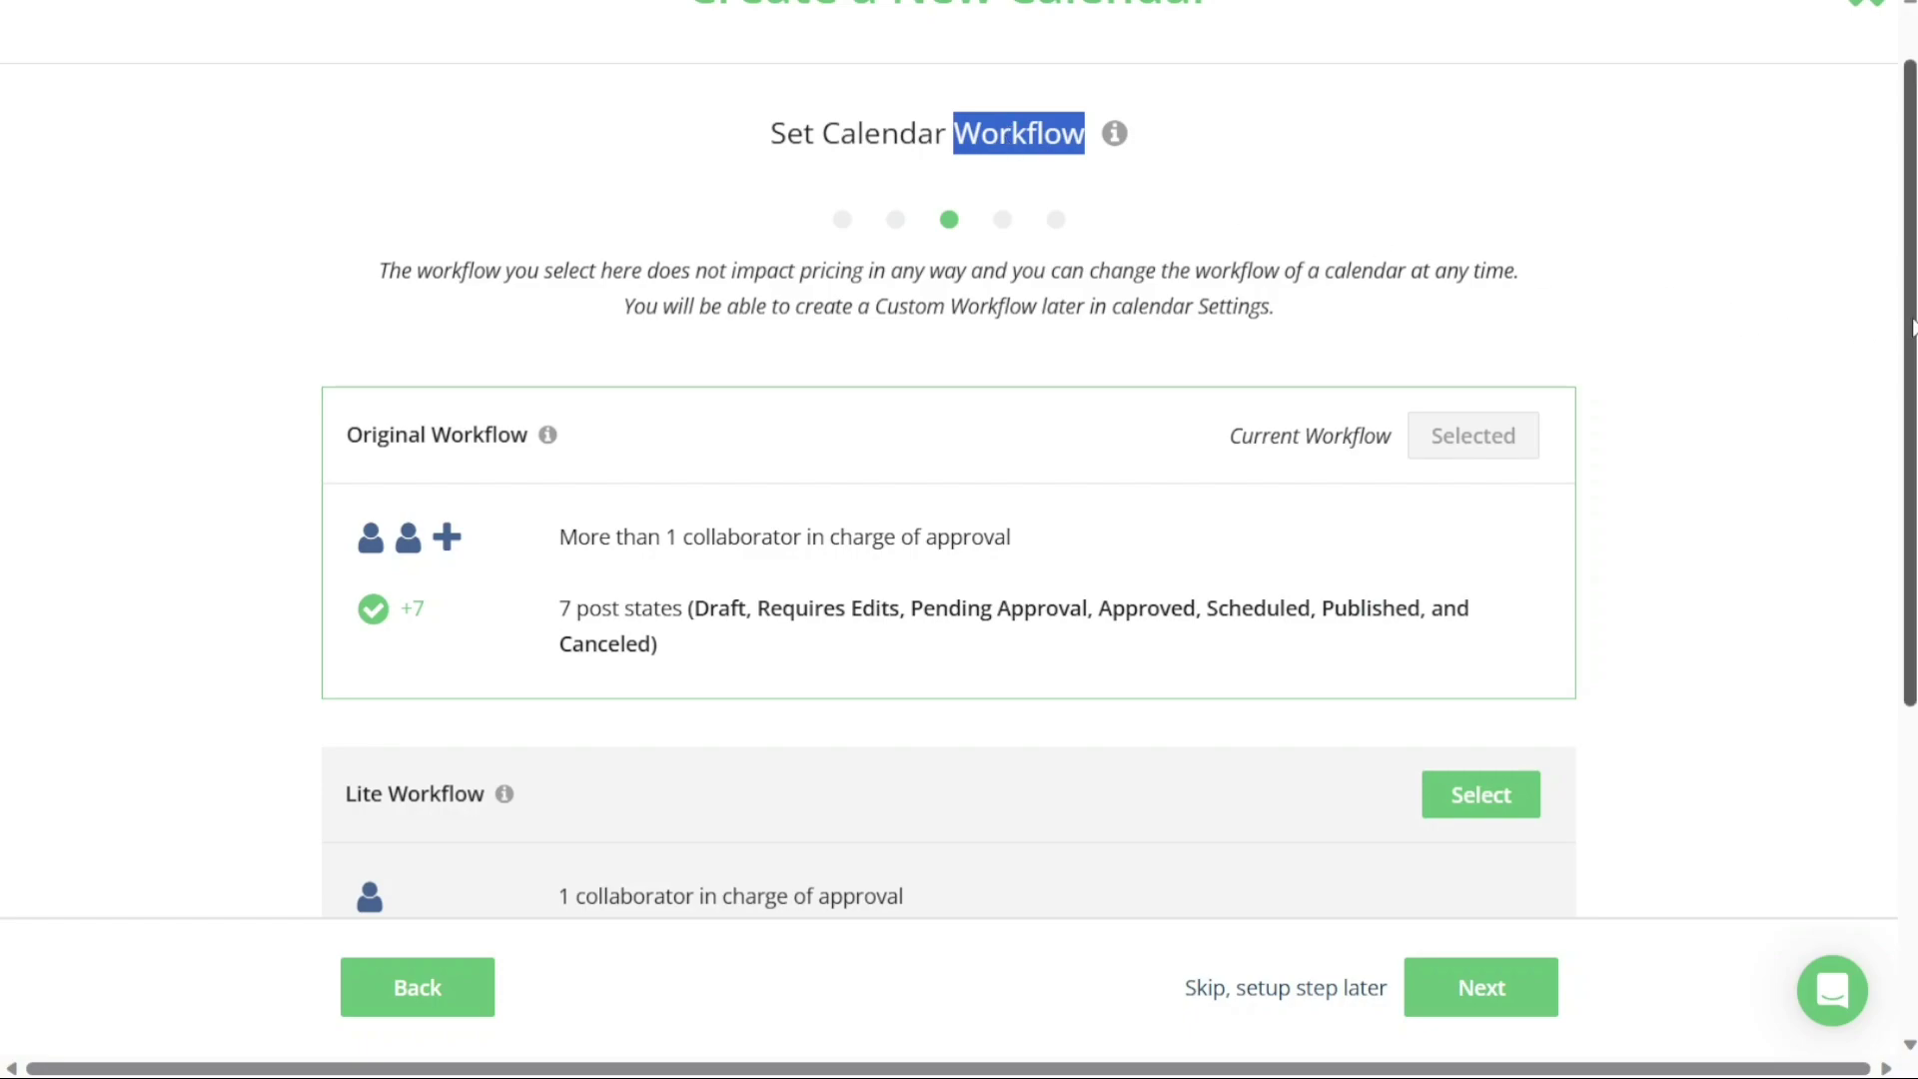
scroll(1910, 328, down, 1)
scroll(1910, 328, down, 2)
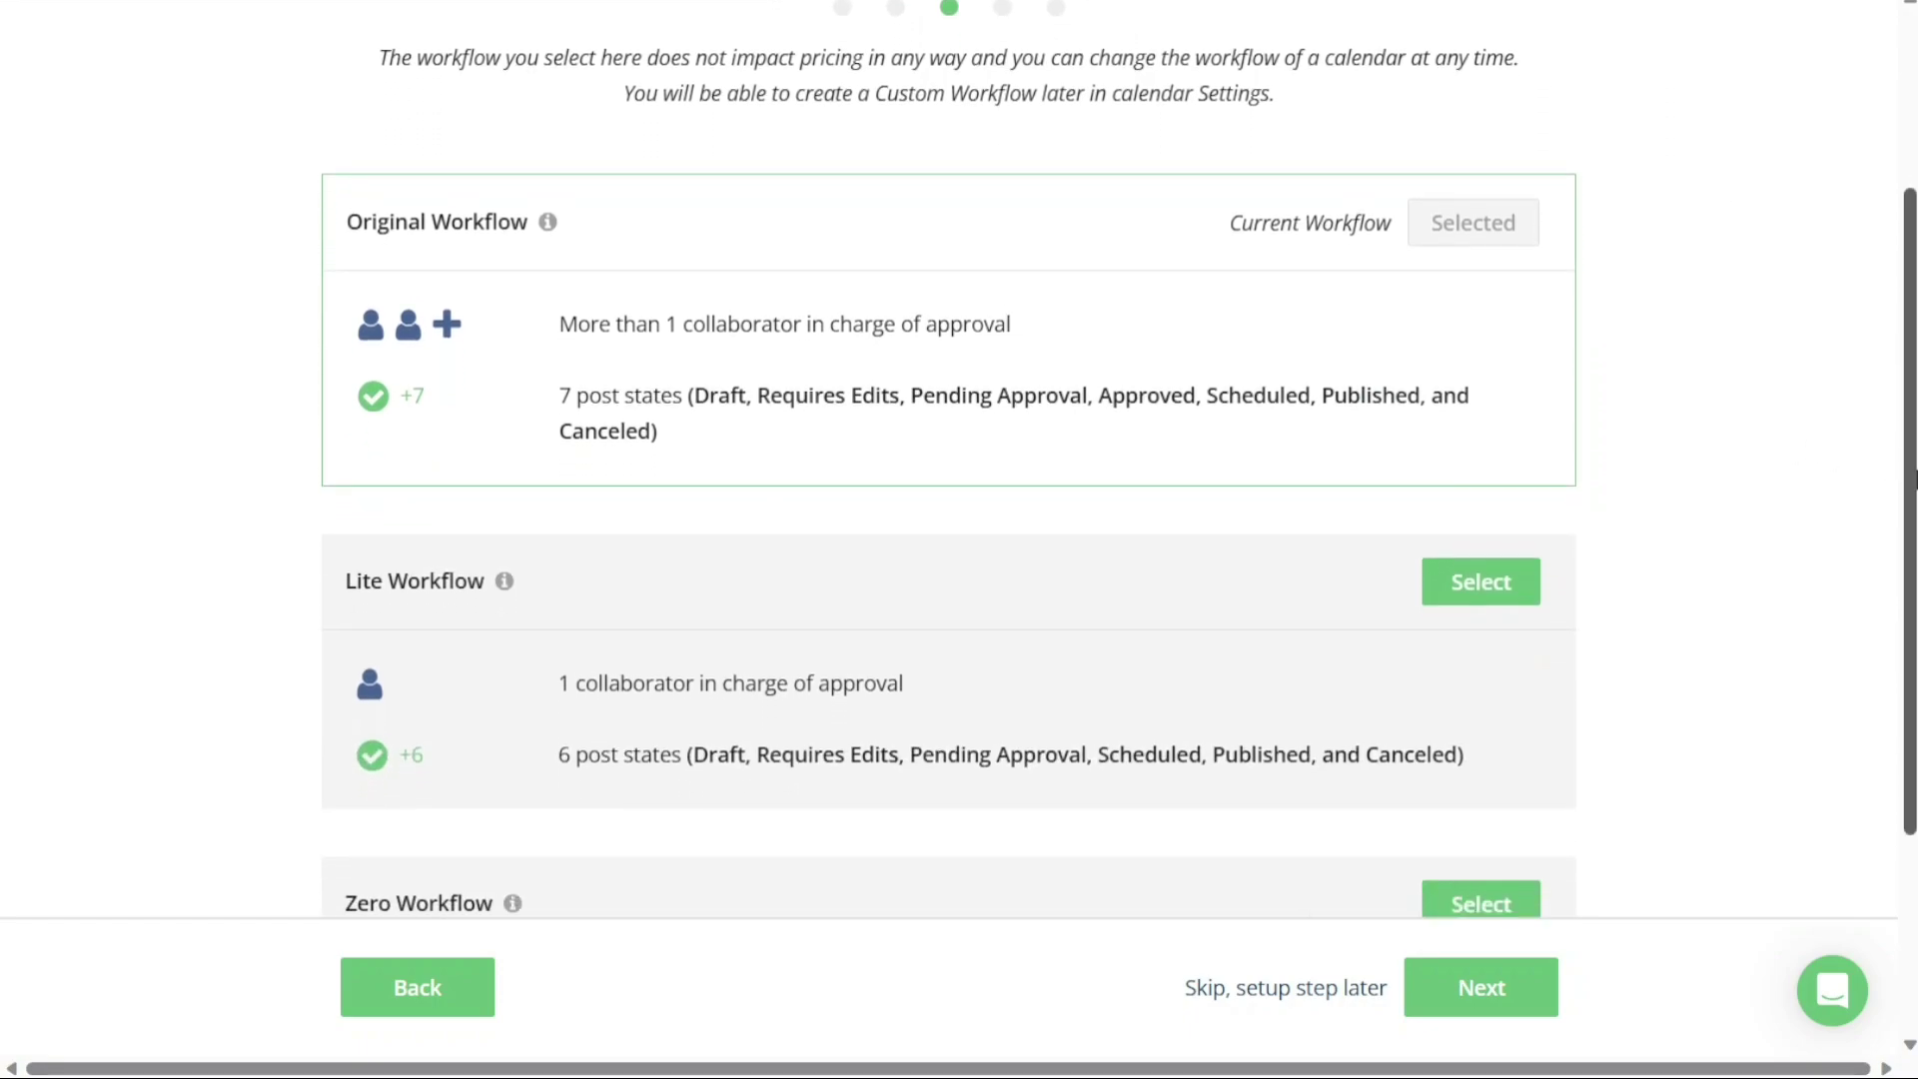
scroll(1910, 479, down, 2)
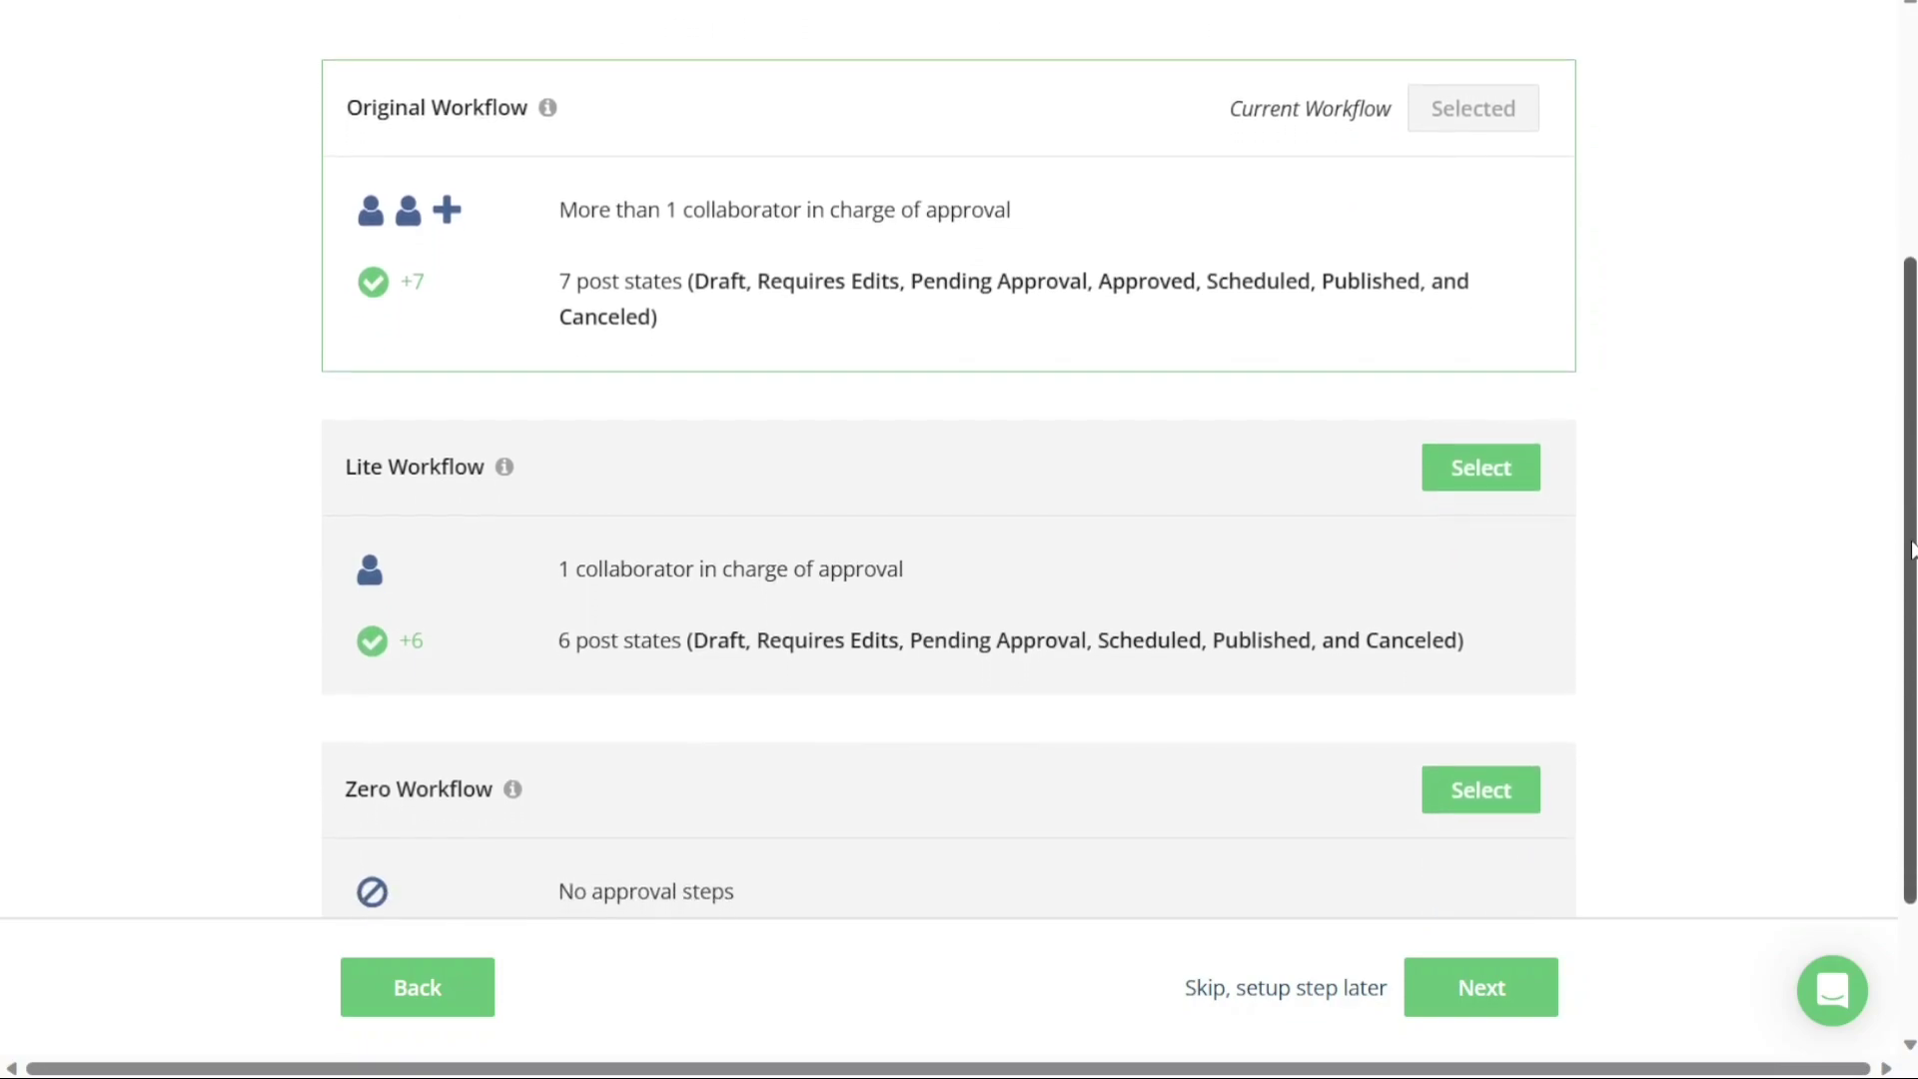
scroll(1910, 505, up, 3)
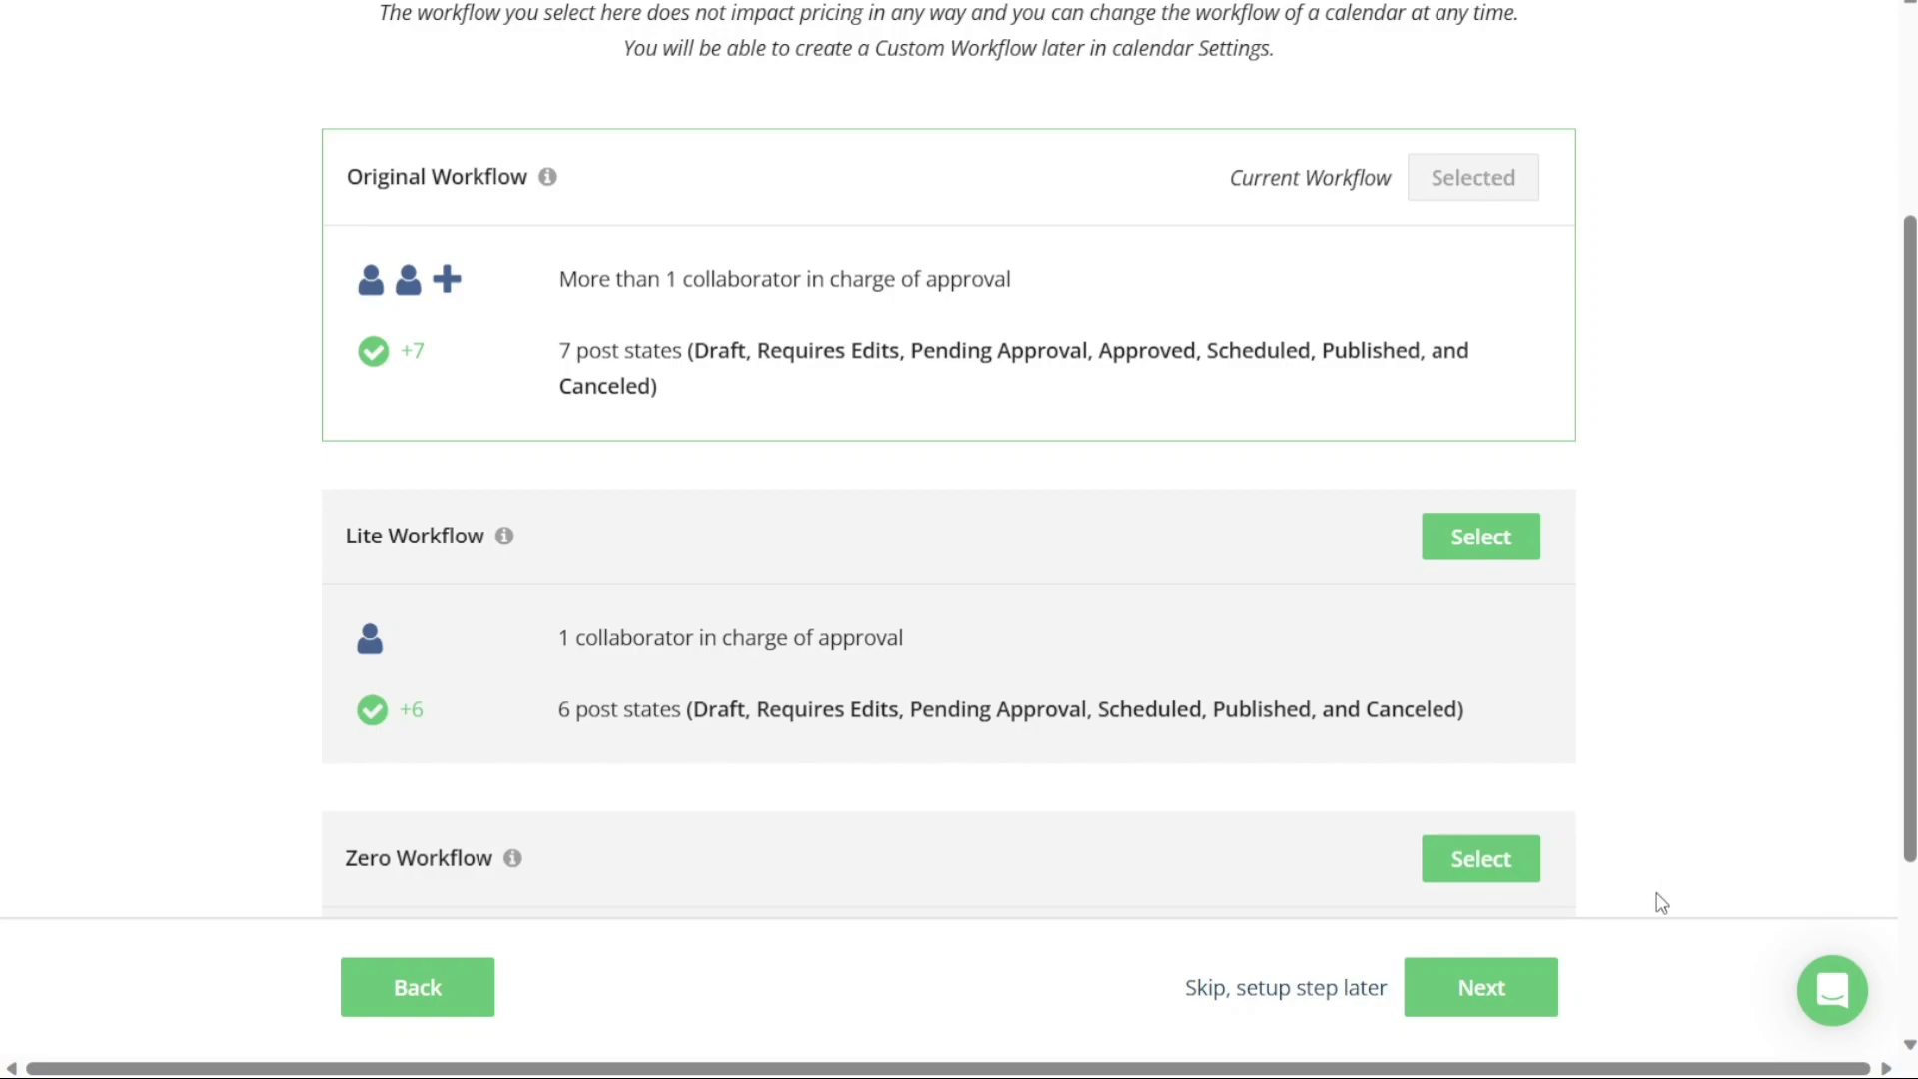
click(1483, 997)
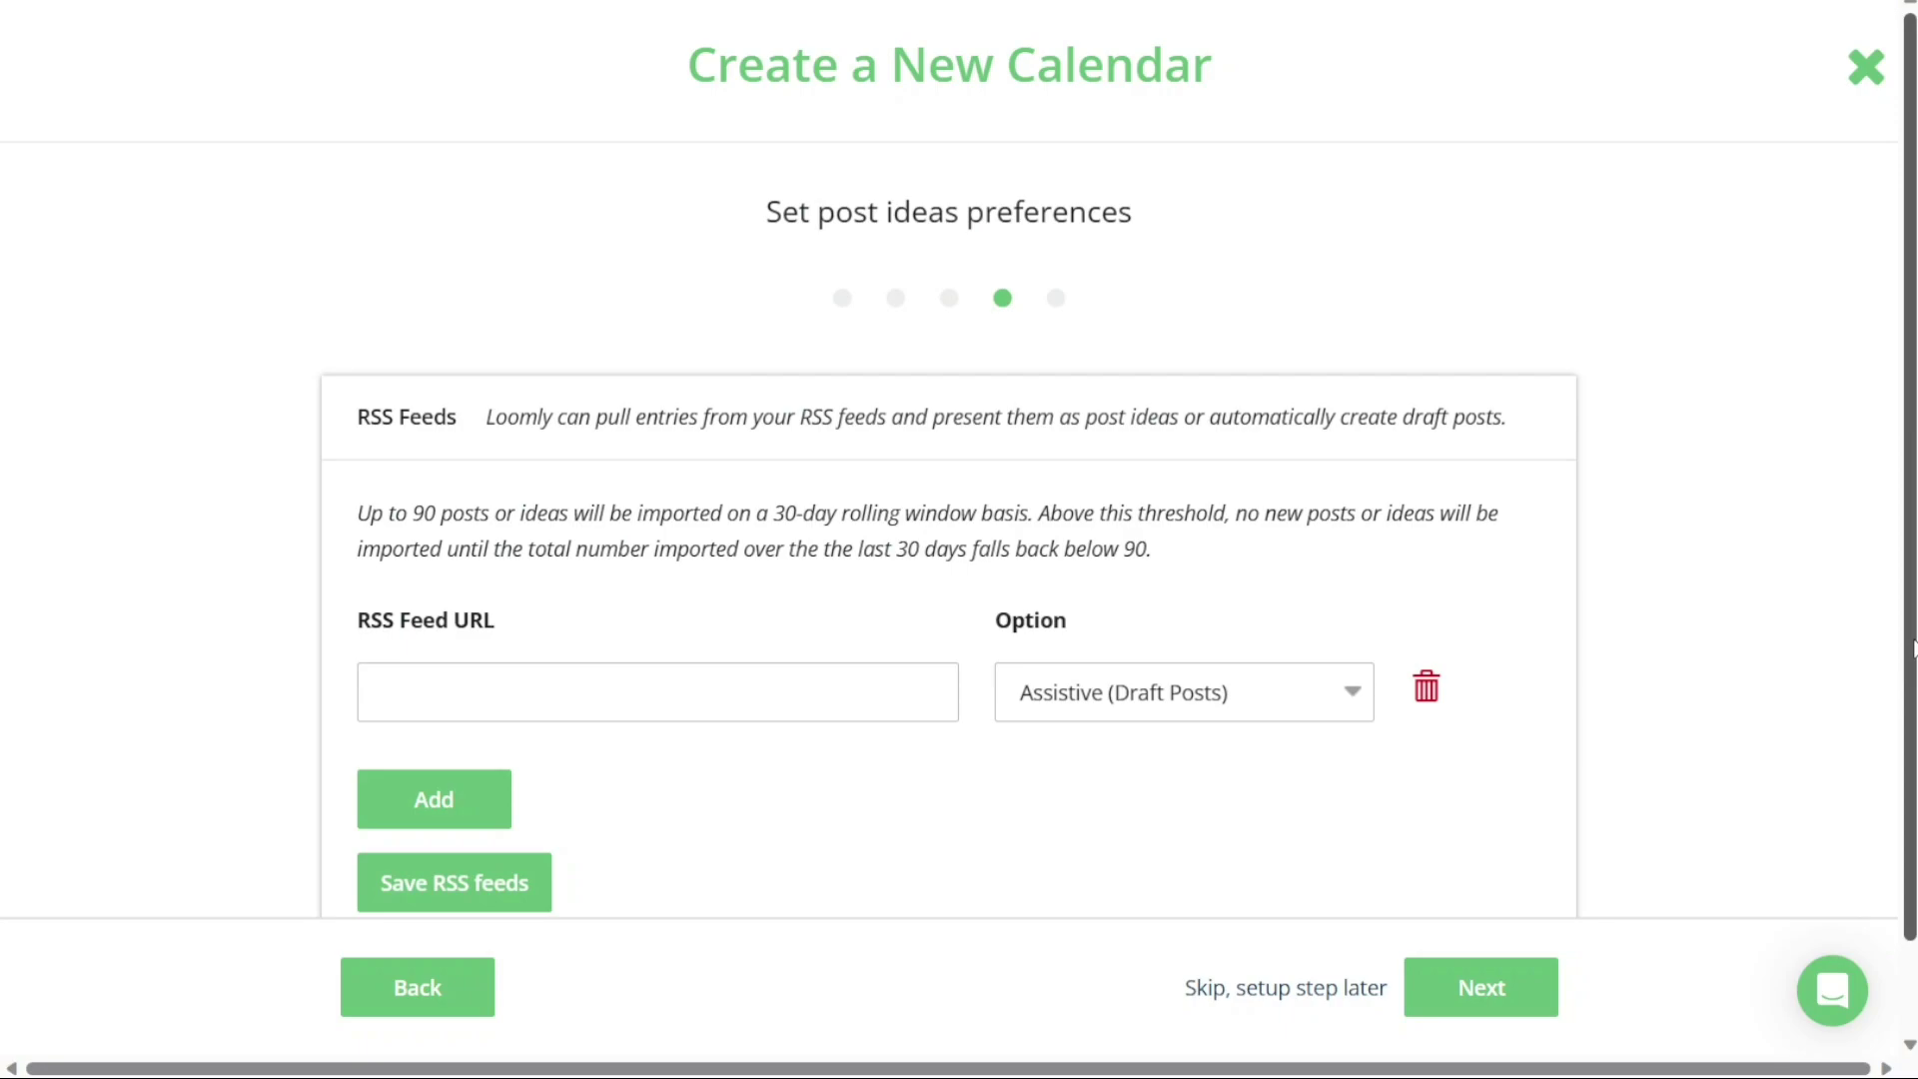
Step: Enter 'Demo' as the single RSS feed URL, remove the extra empty row, and continue
scroll(1910, 656, down, 1)
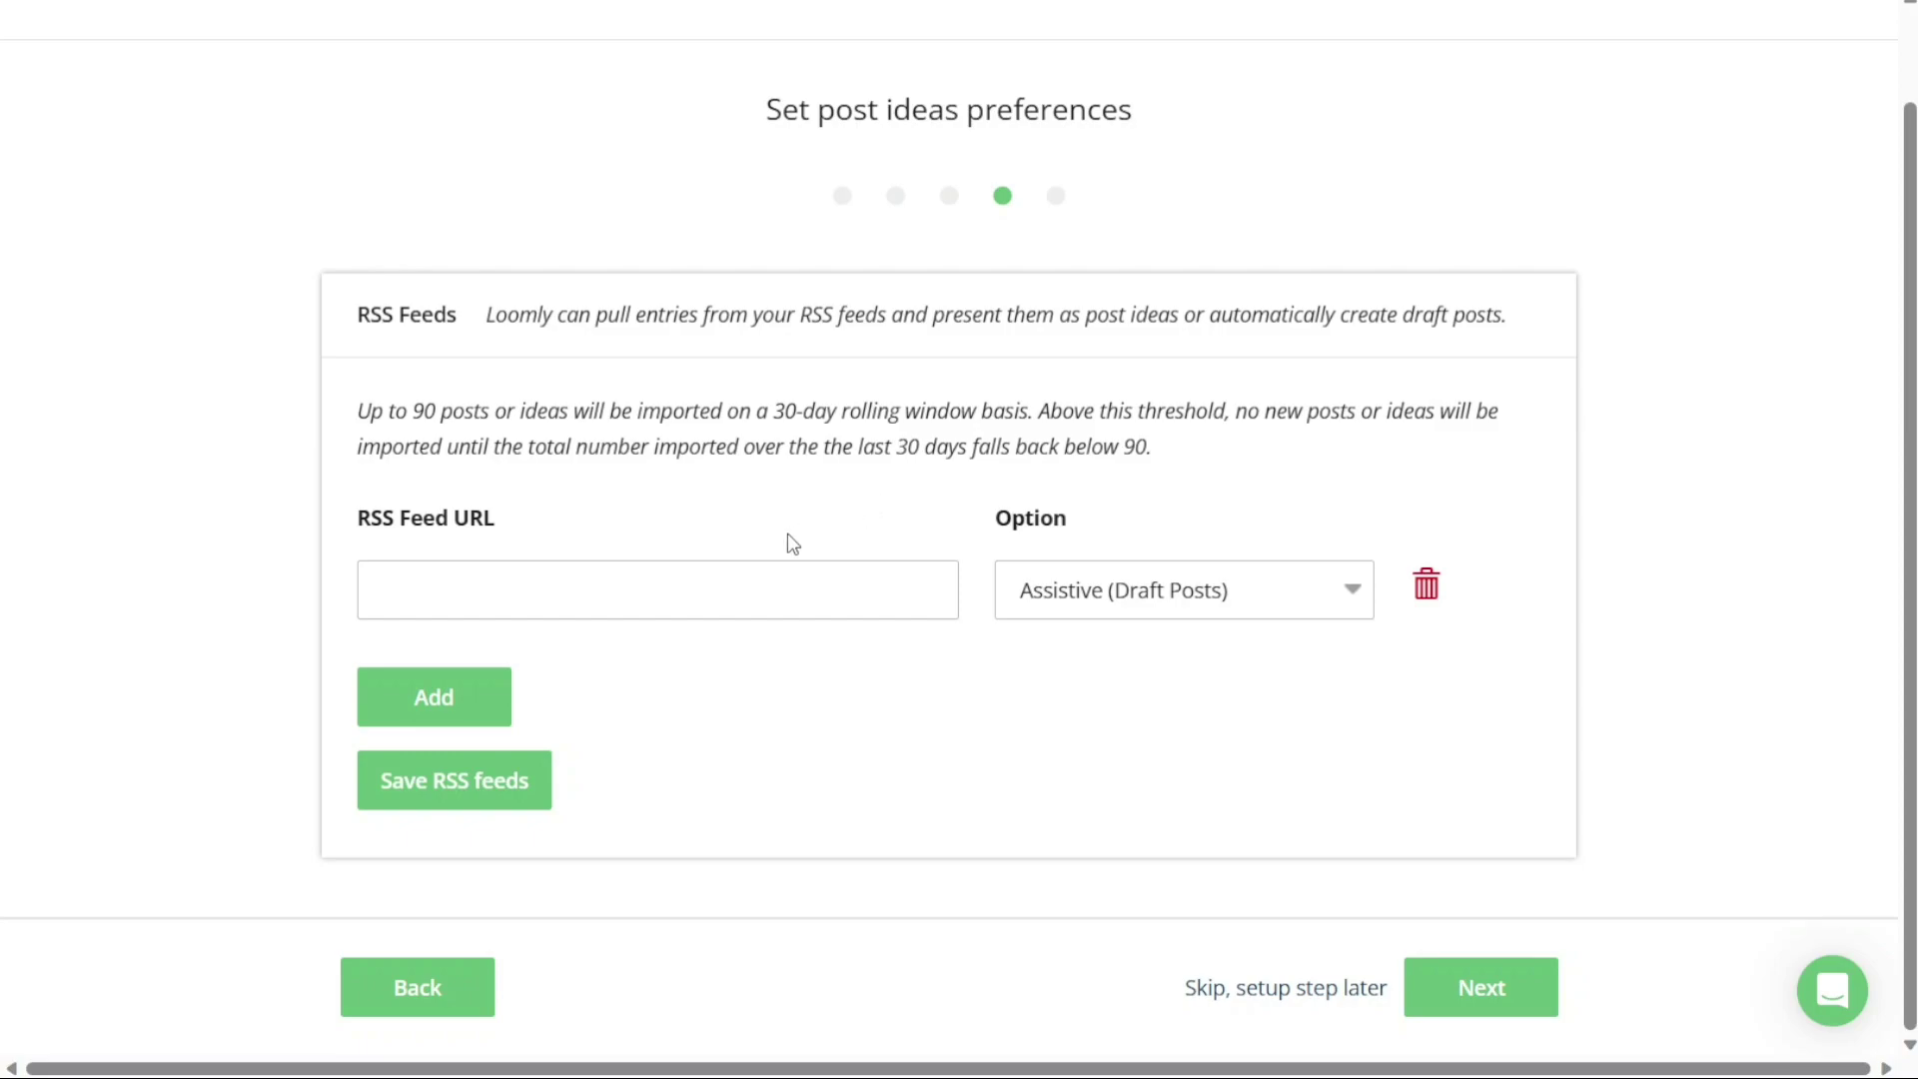
click(729, 569)
text(Demo)
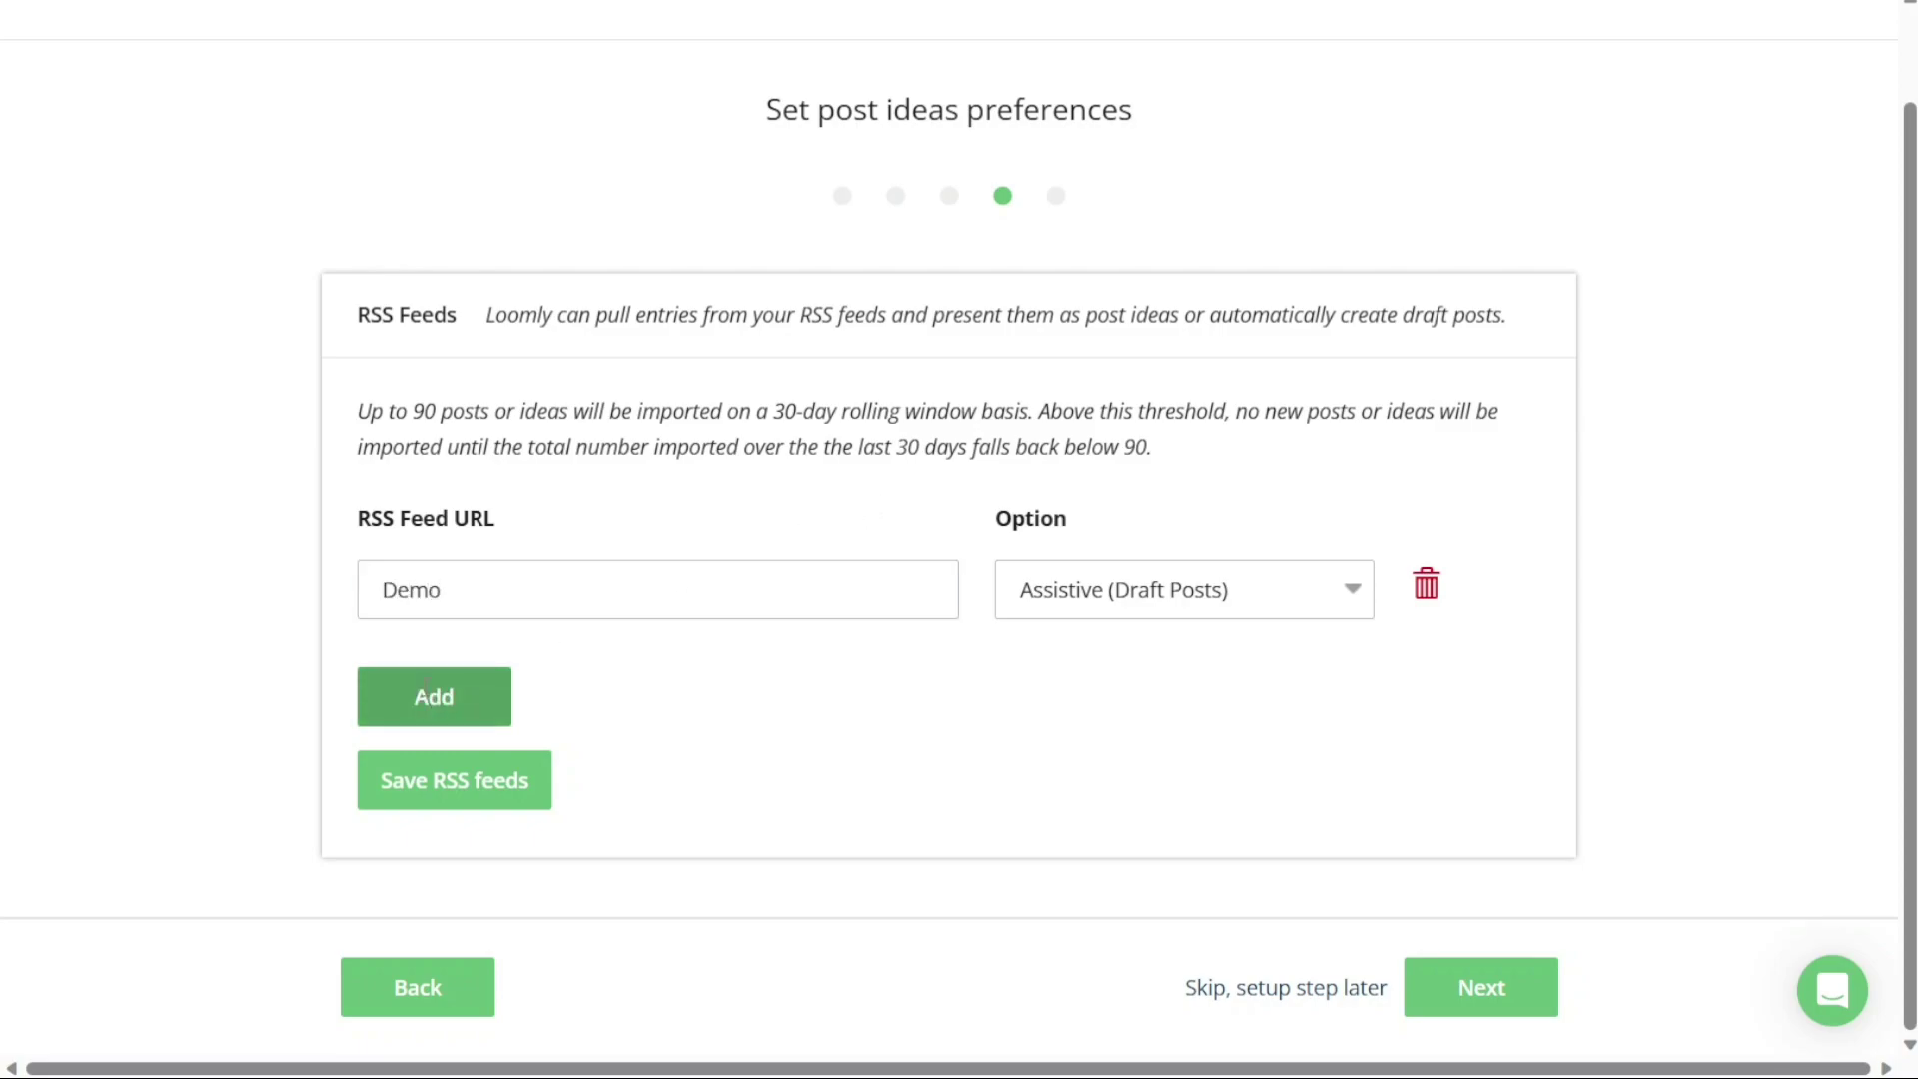
click(427, 697)
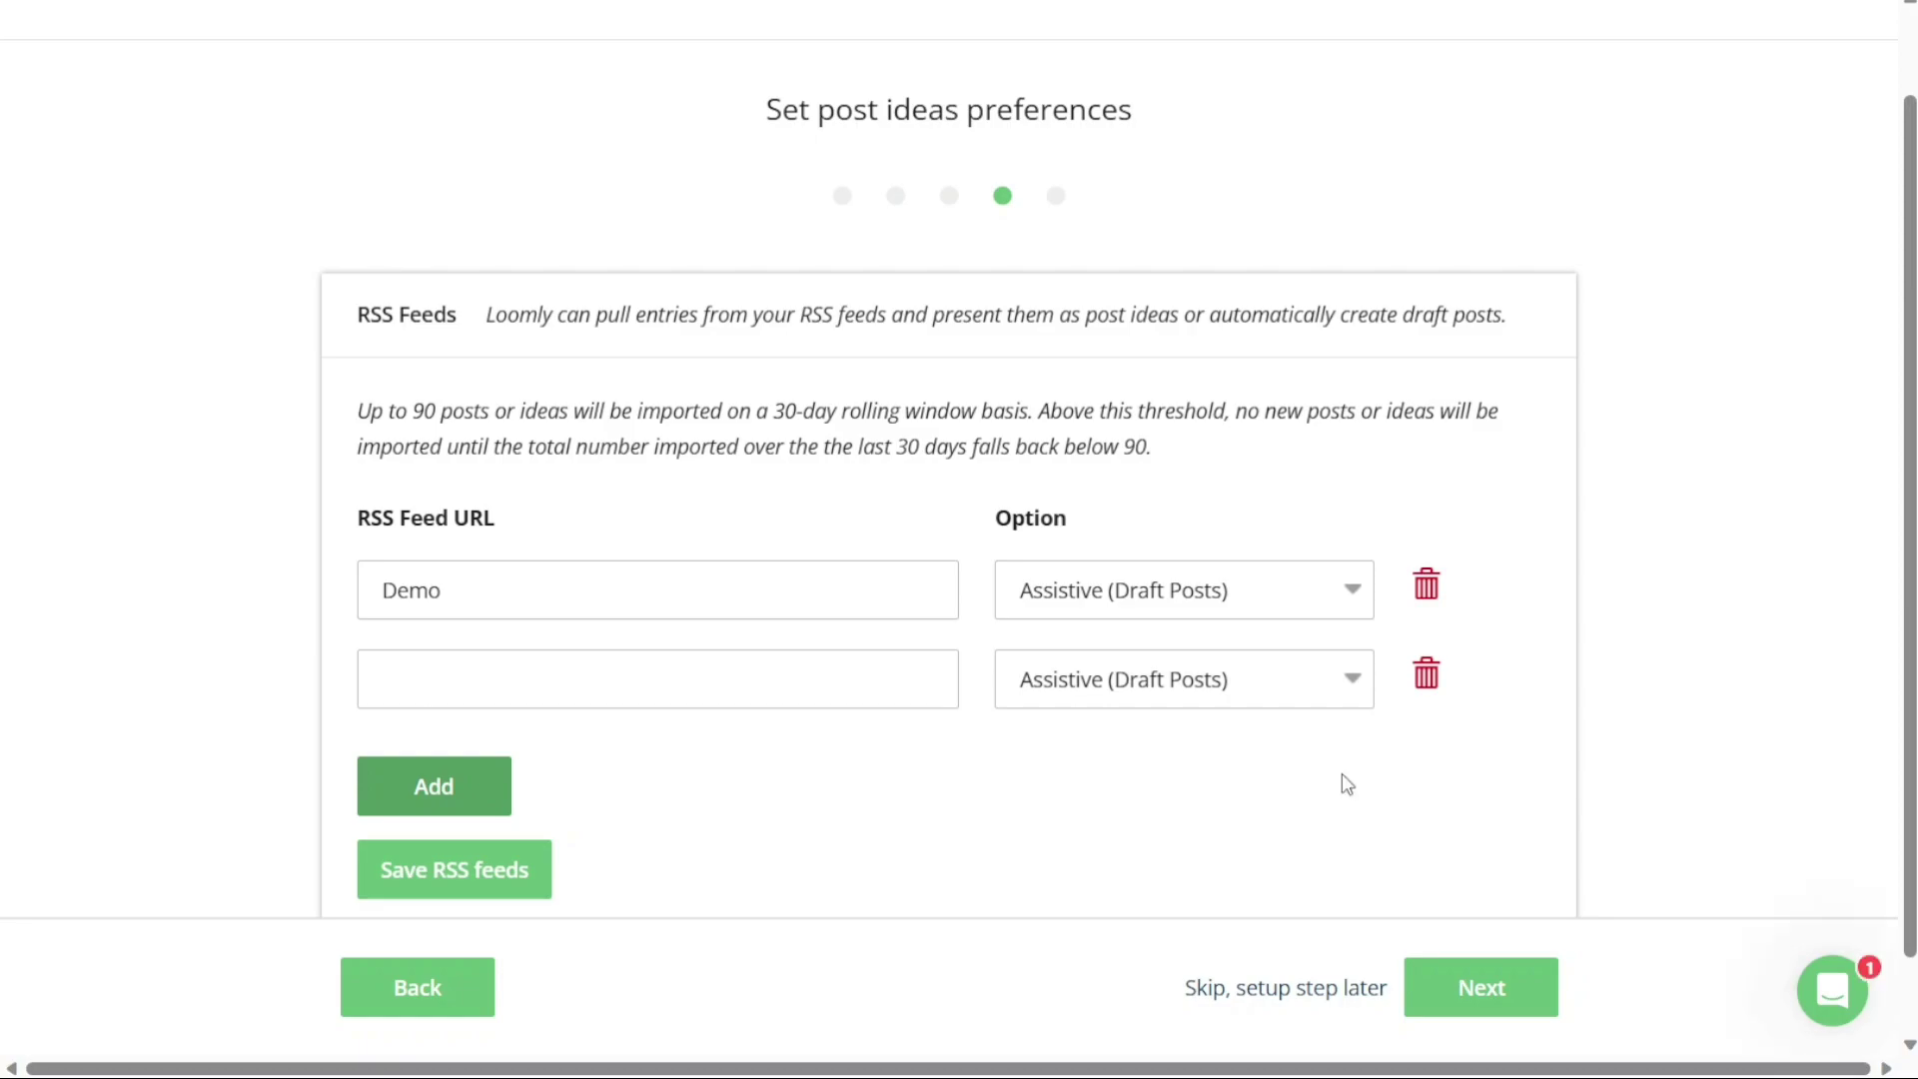
click(1428, 678)
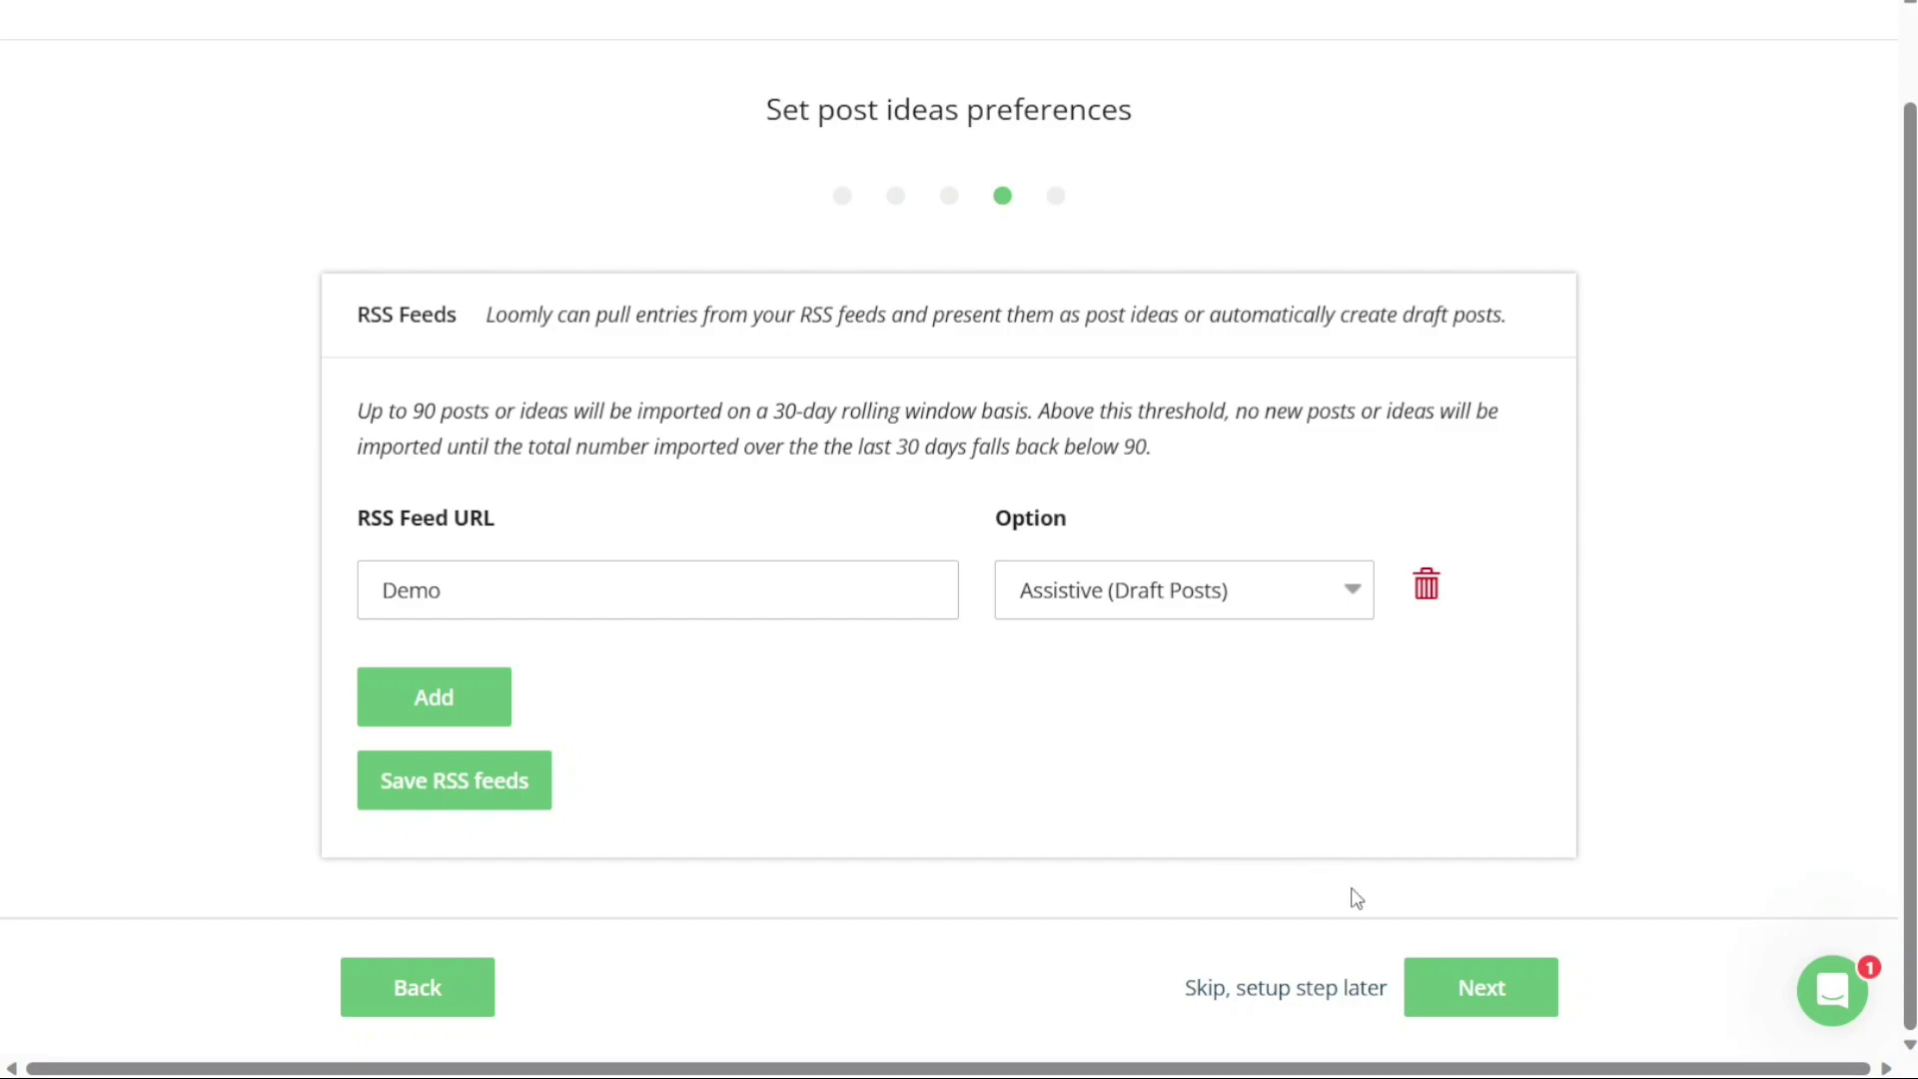
click(1513, 998)
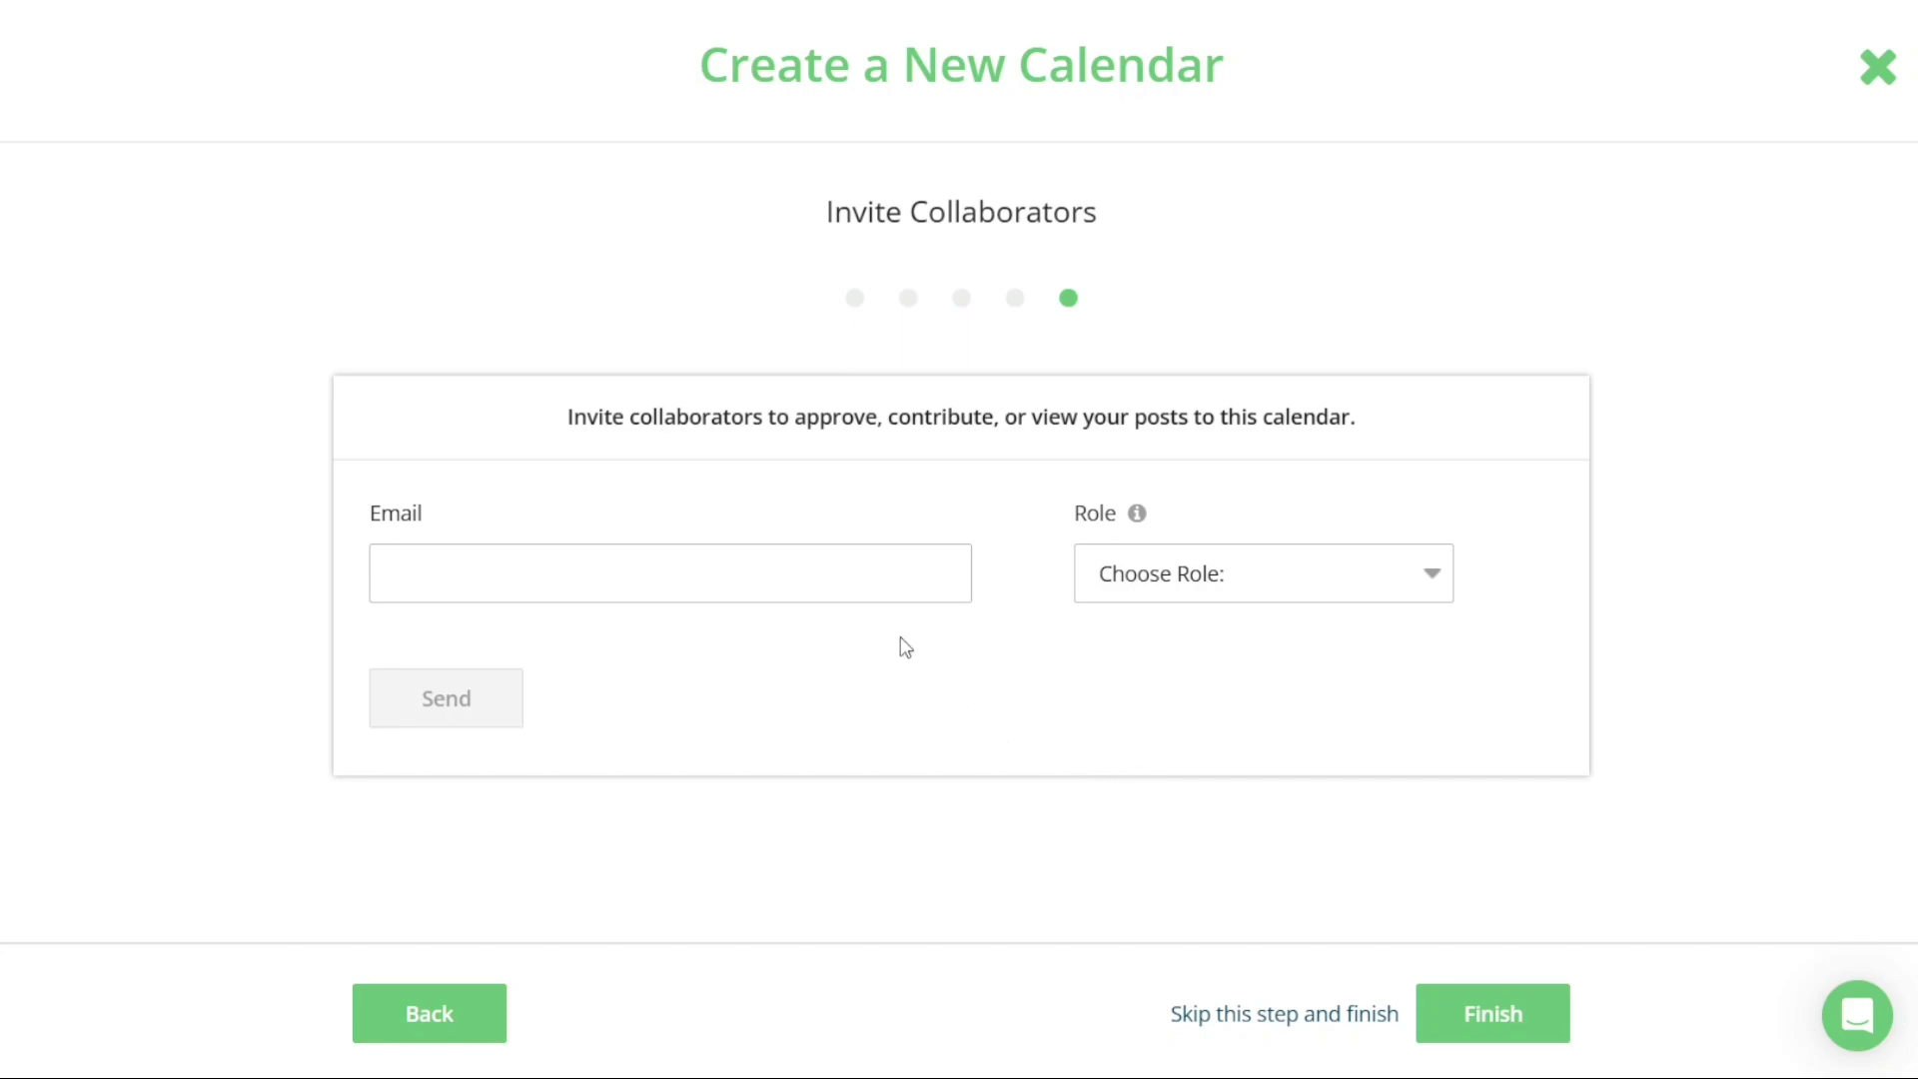
Step: Pick Editor as the collaborator role, but finish the wizard without inviting anyone
click(852, 573)
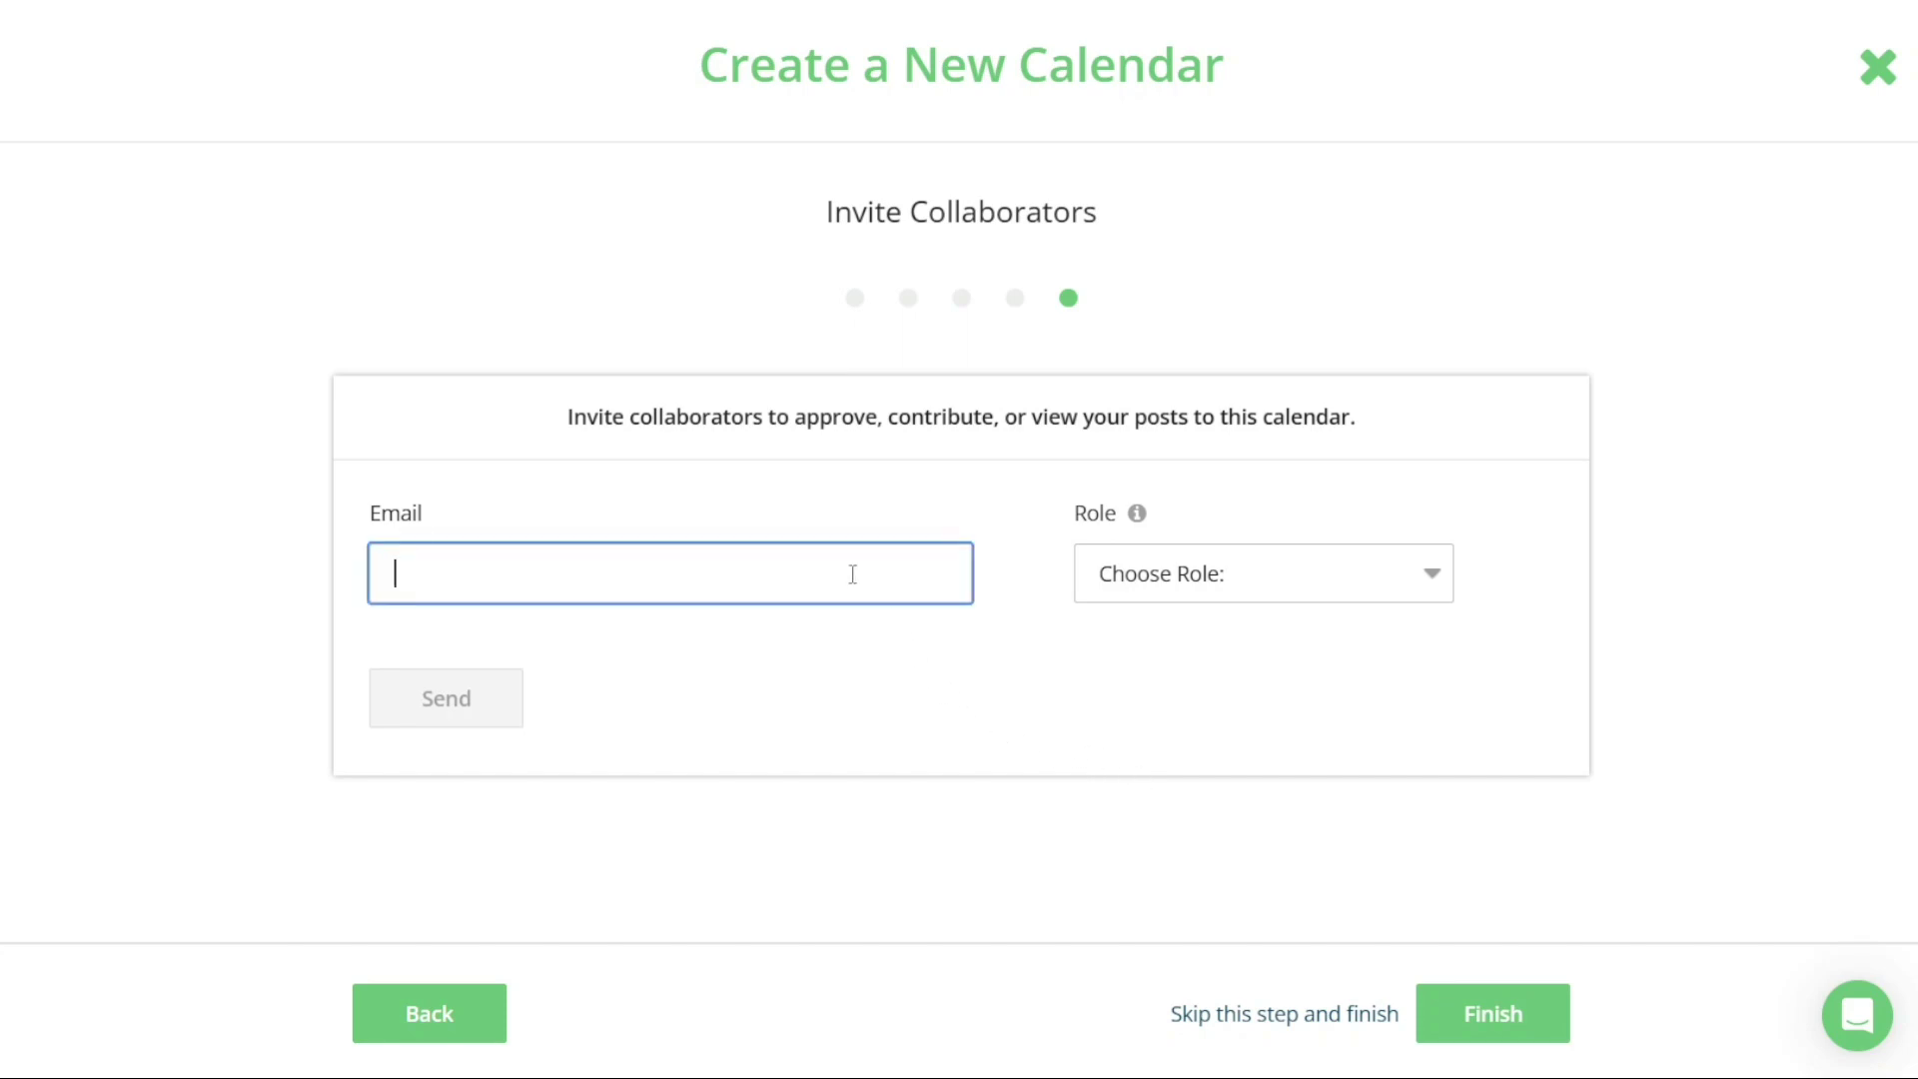
click(1140, 577)
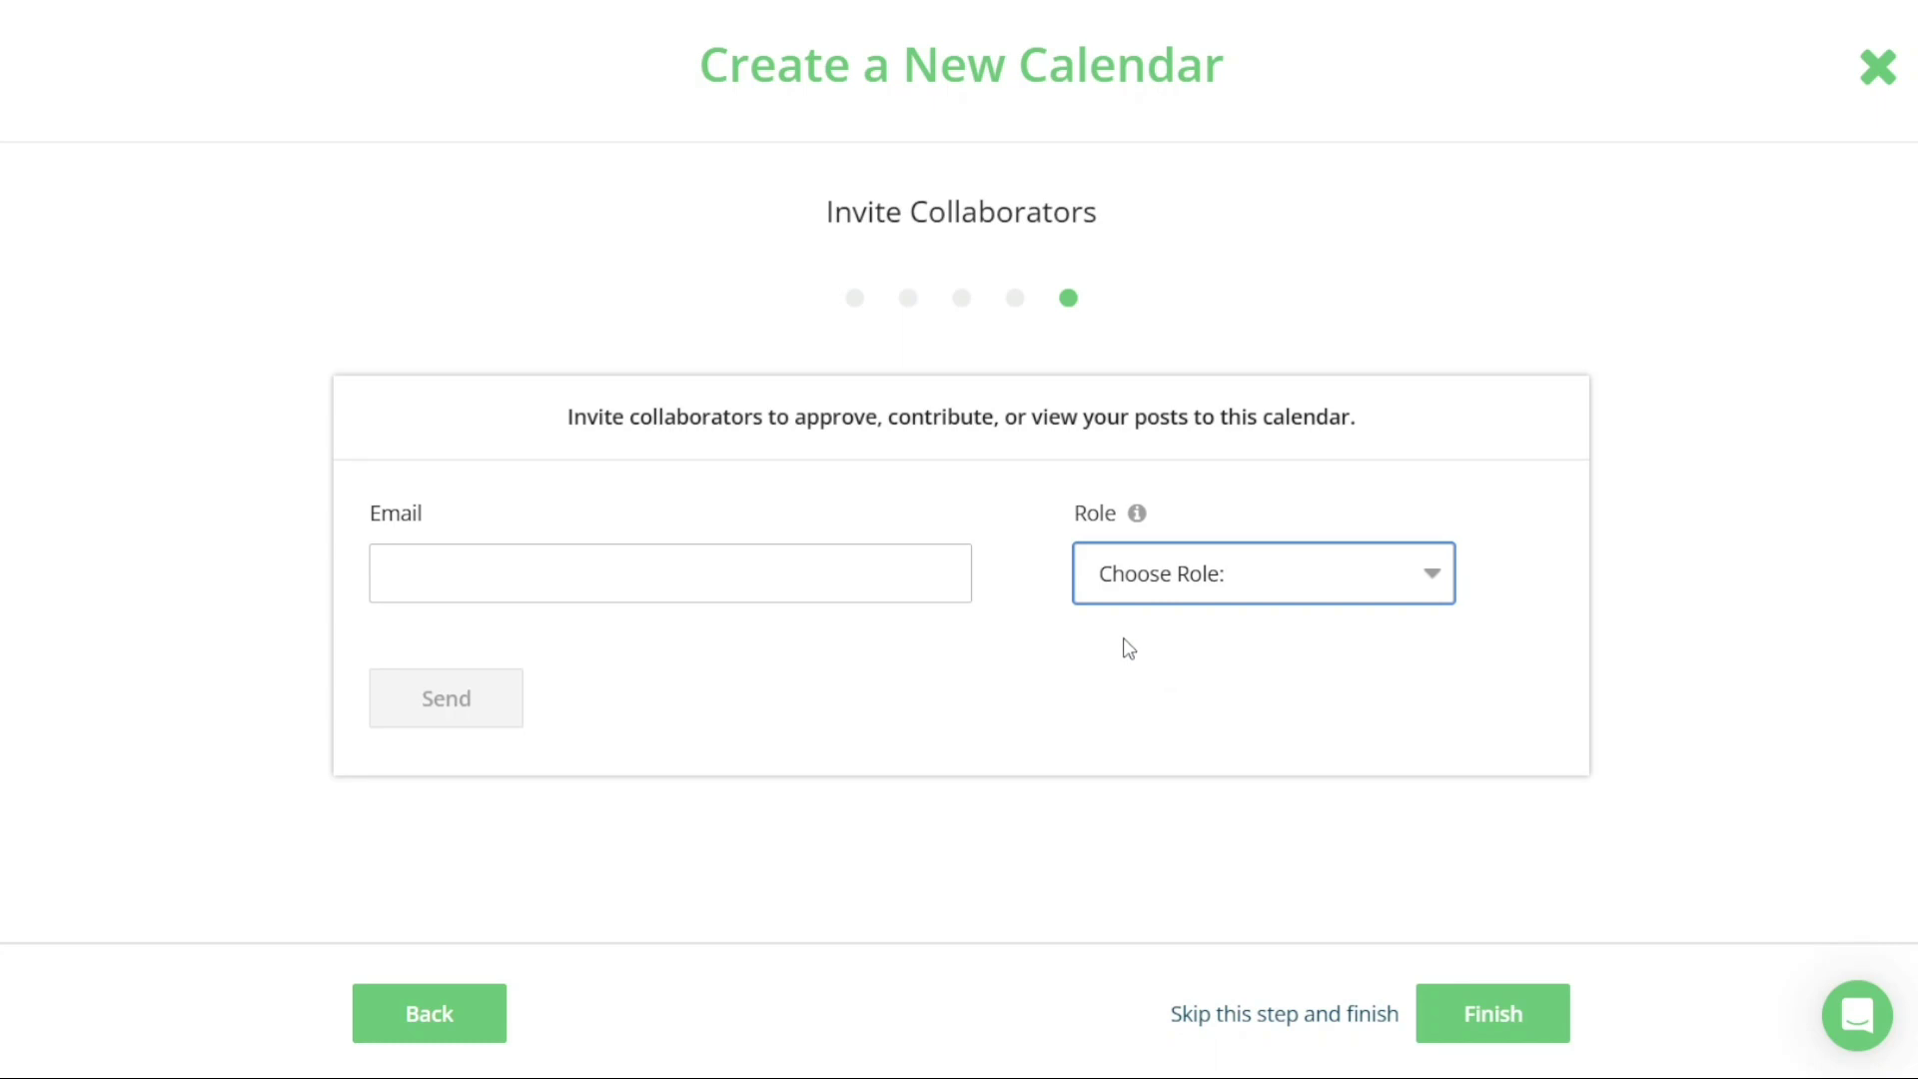
click(749, 716)
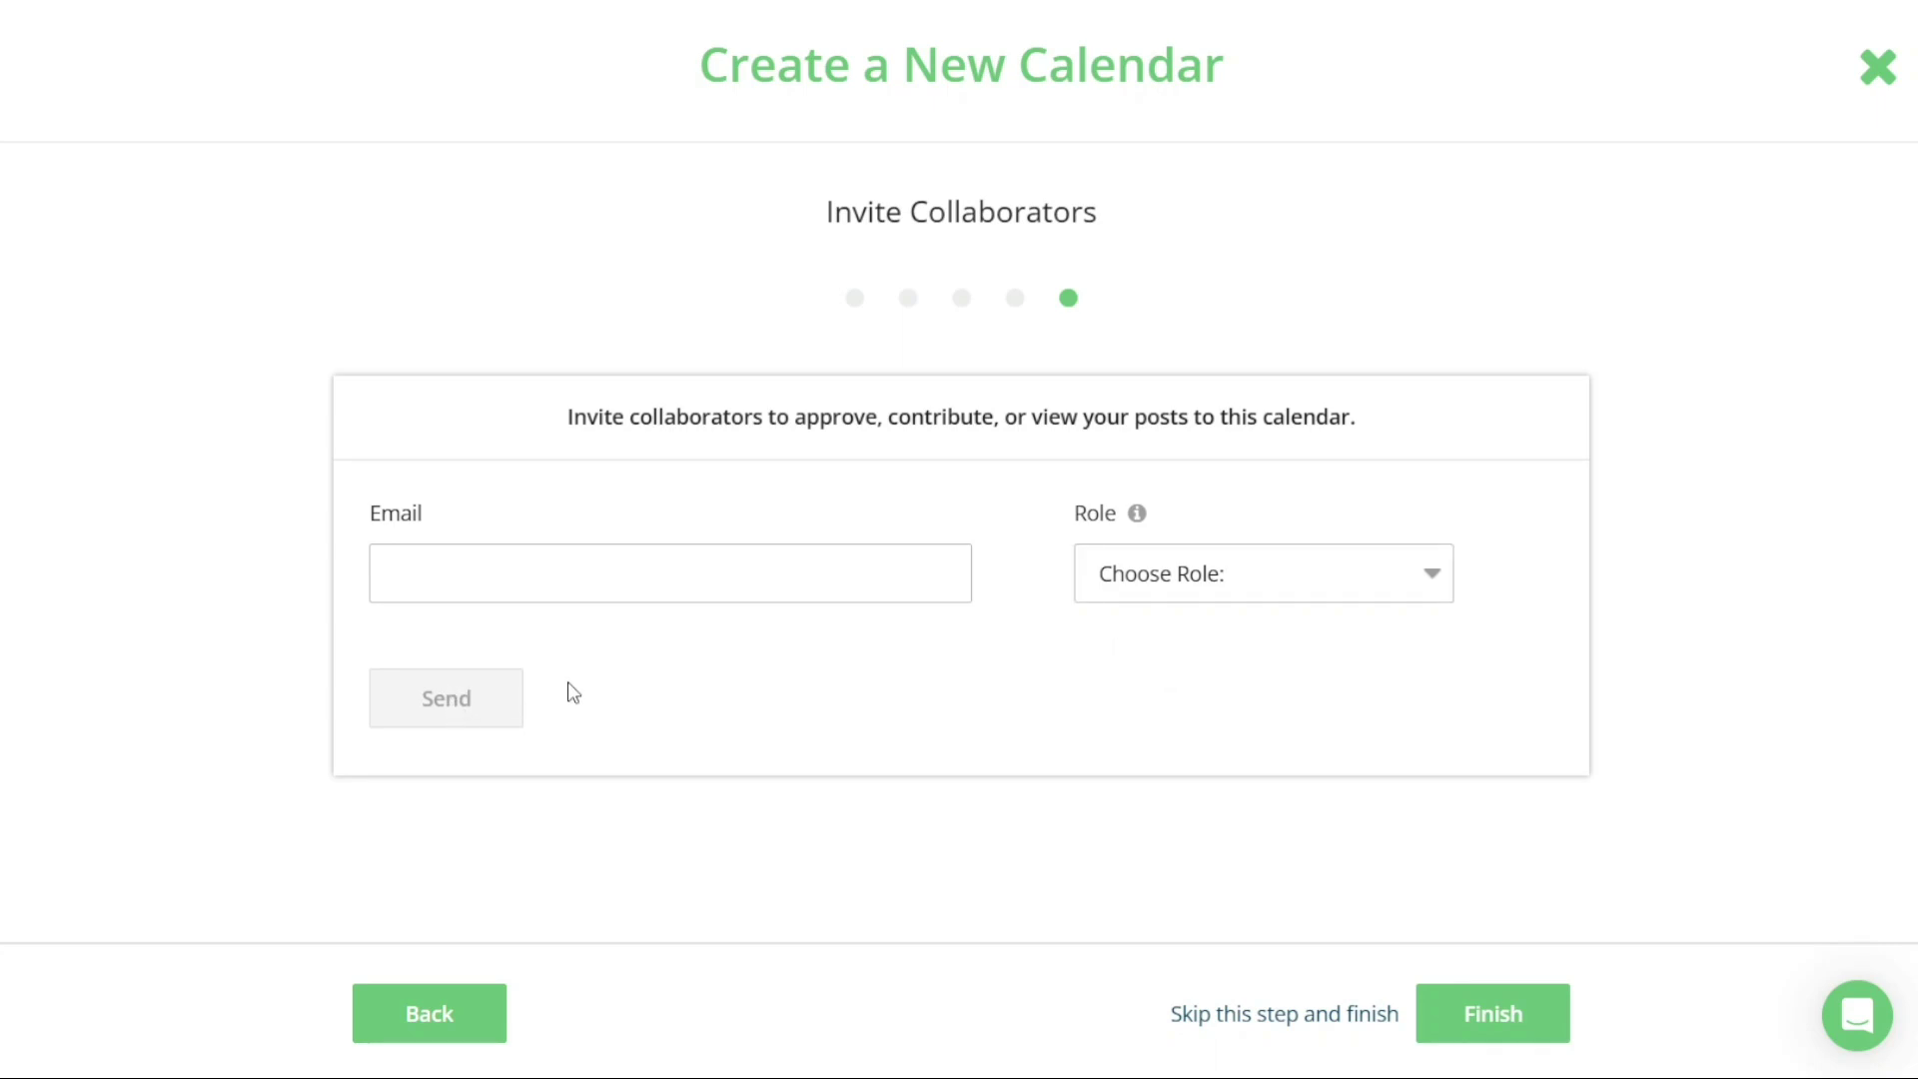
click(1157, 593)
click(1146, 659)
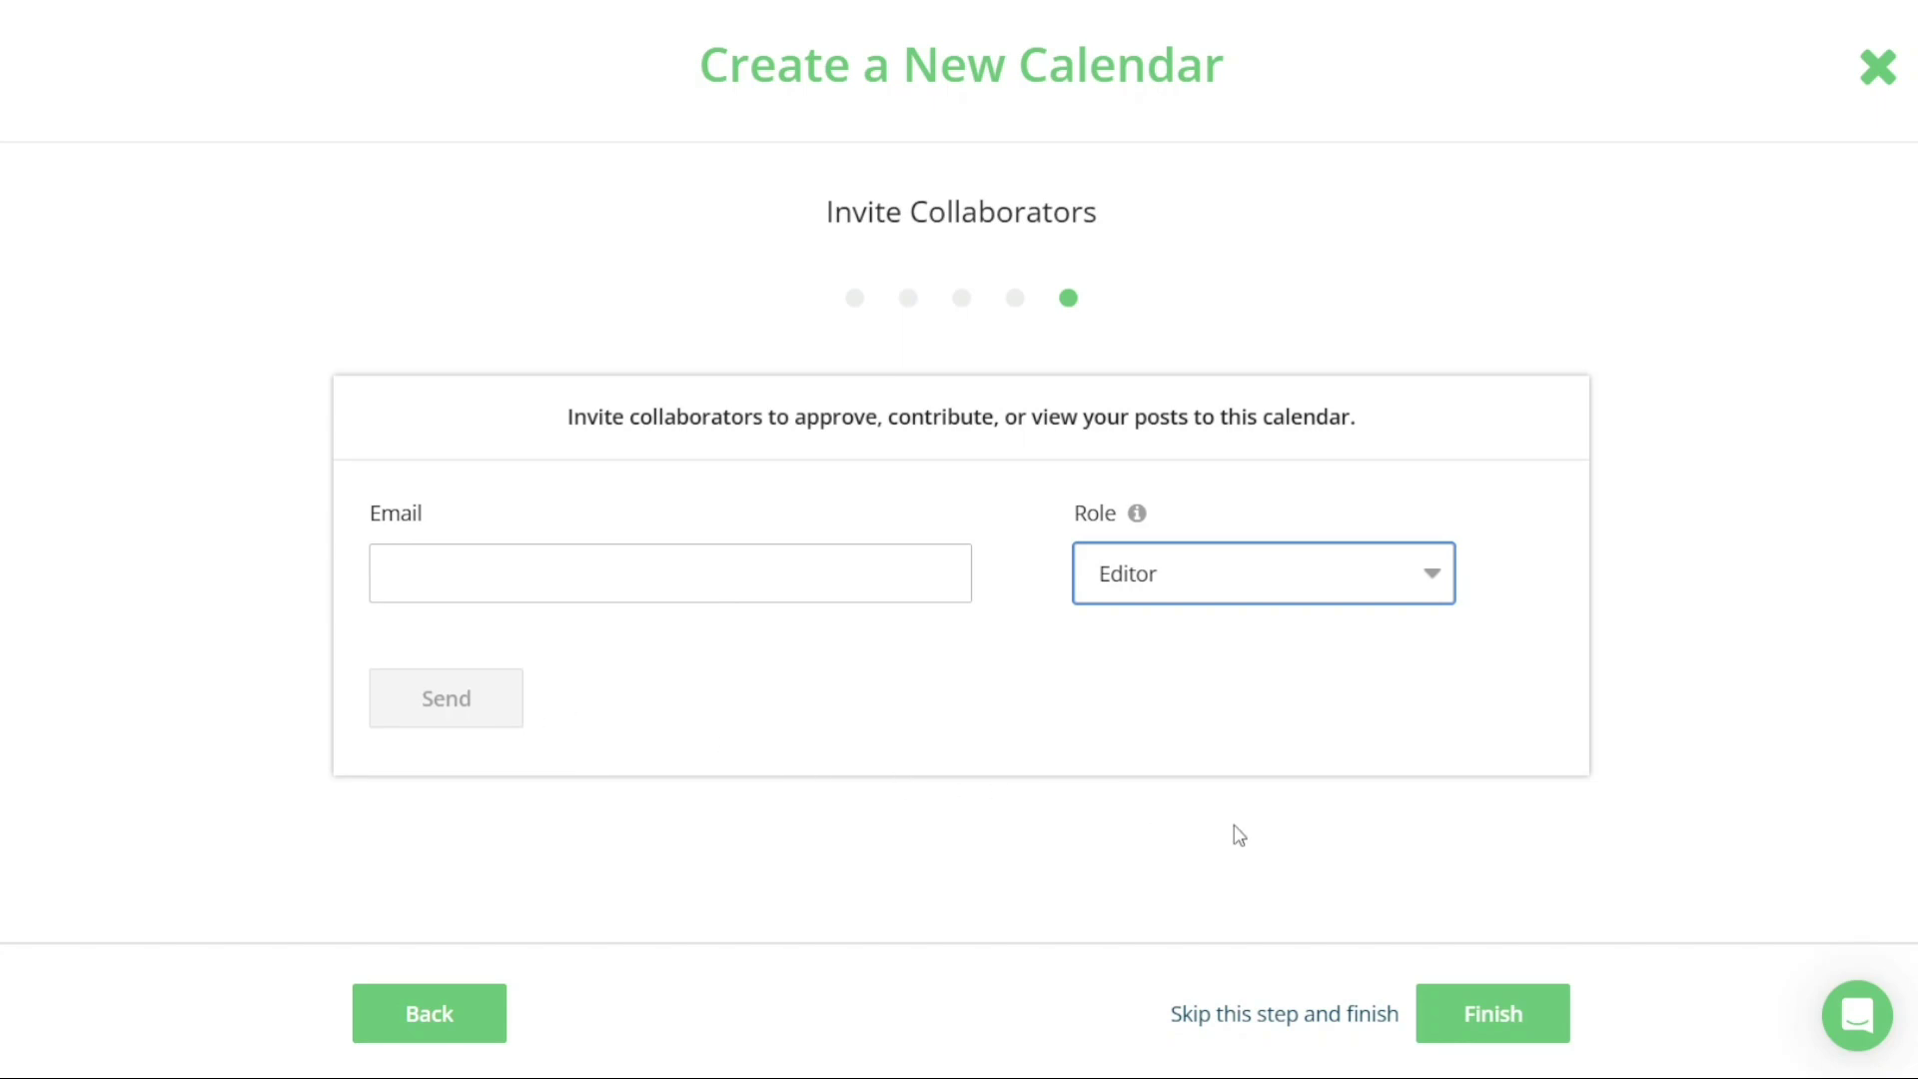
click(1486, 1006)
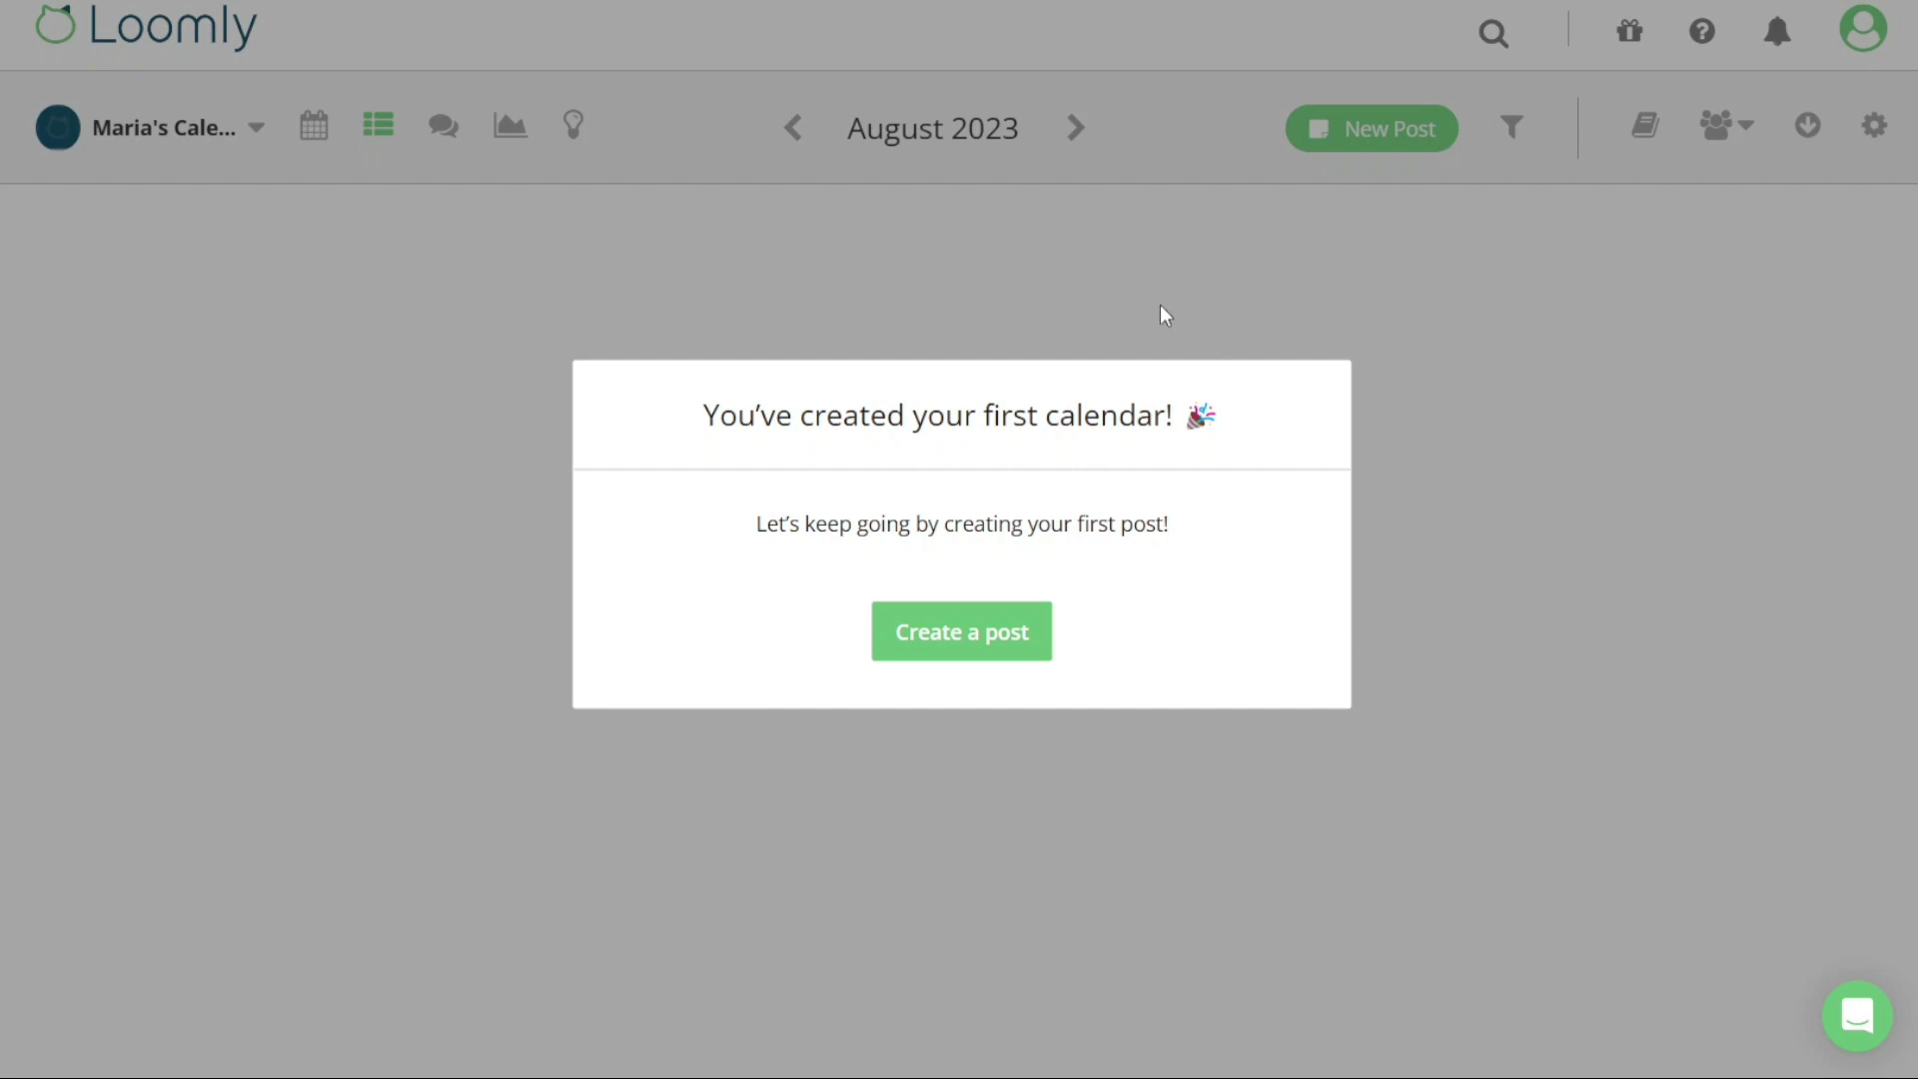
Step: Start the first post from the congratulations message and dismiss the Post Ideas tip
drag(1179, 421, 706, 431)
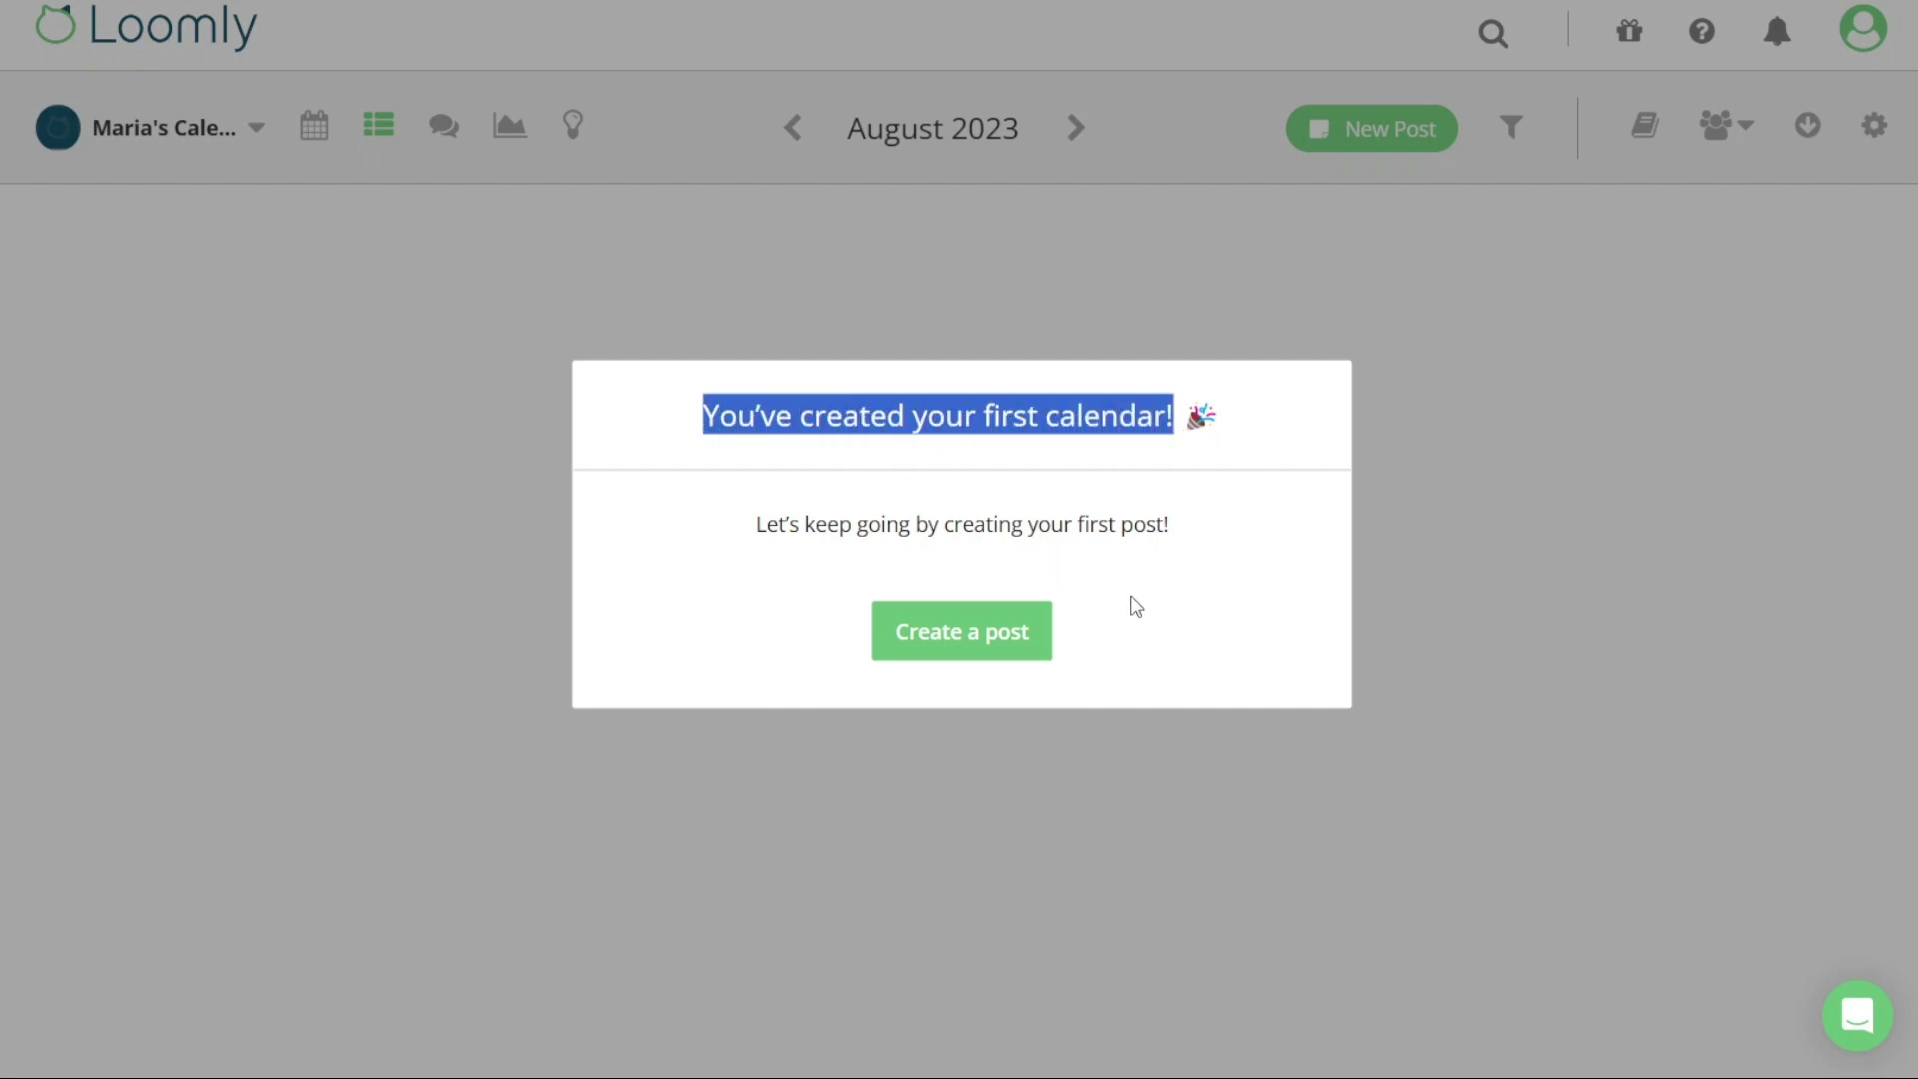
click(1490, 560)
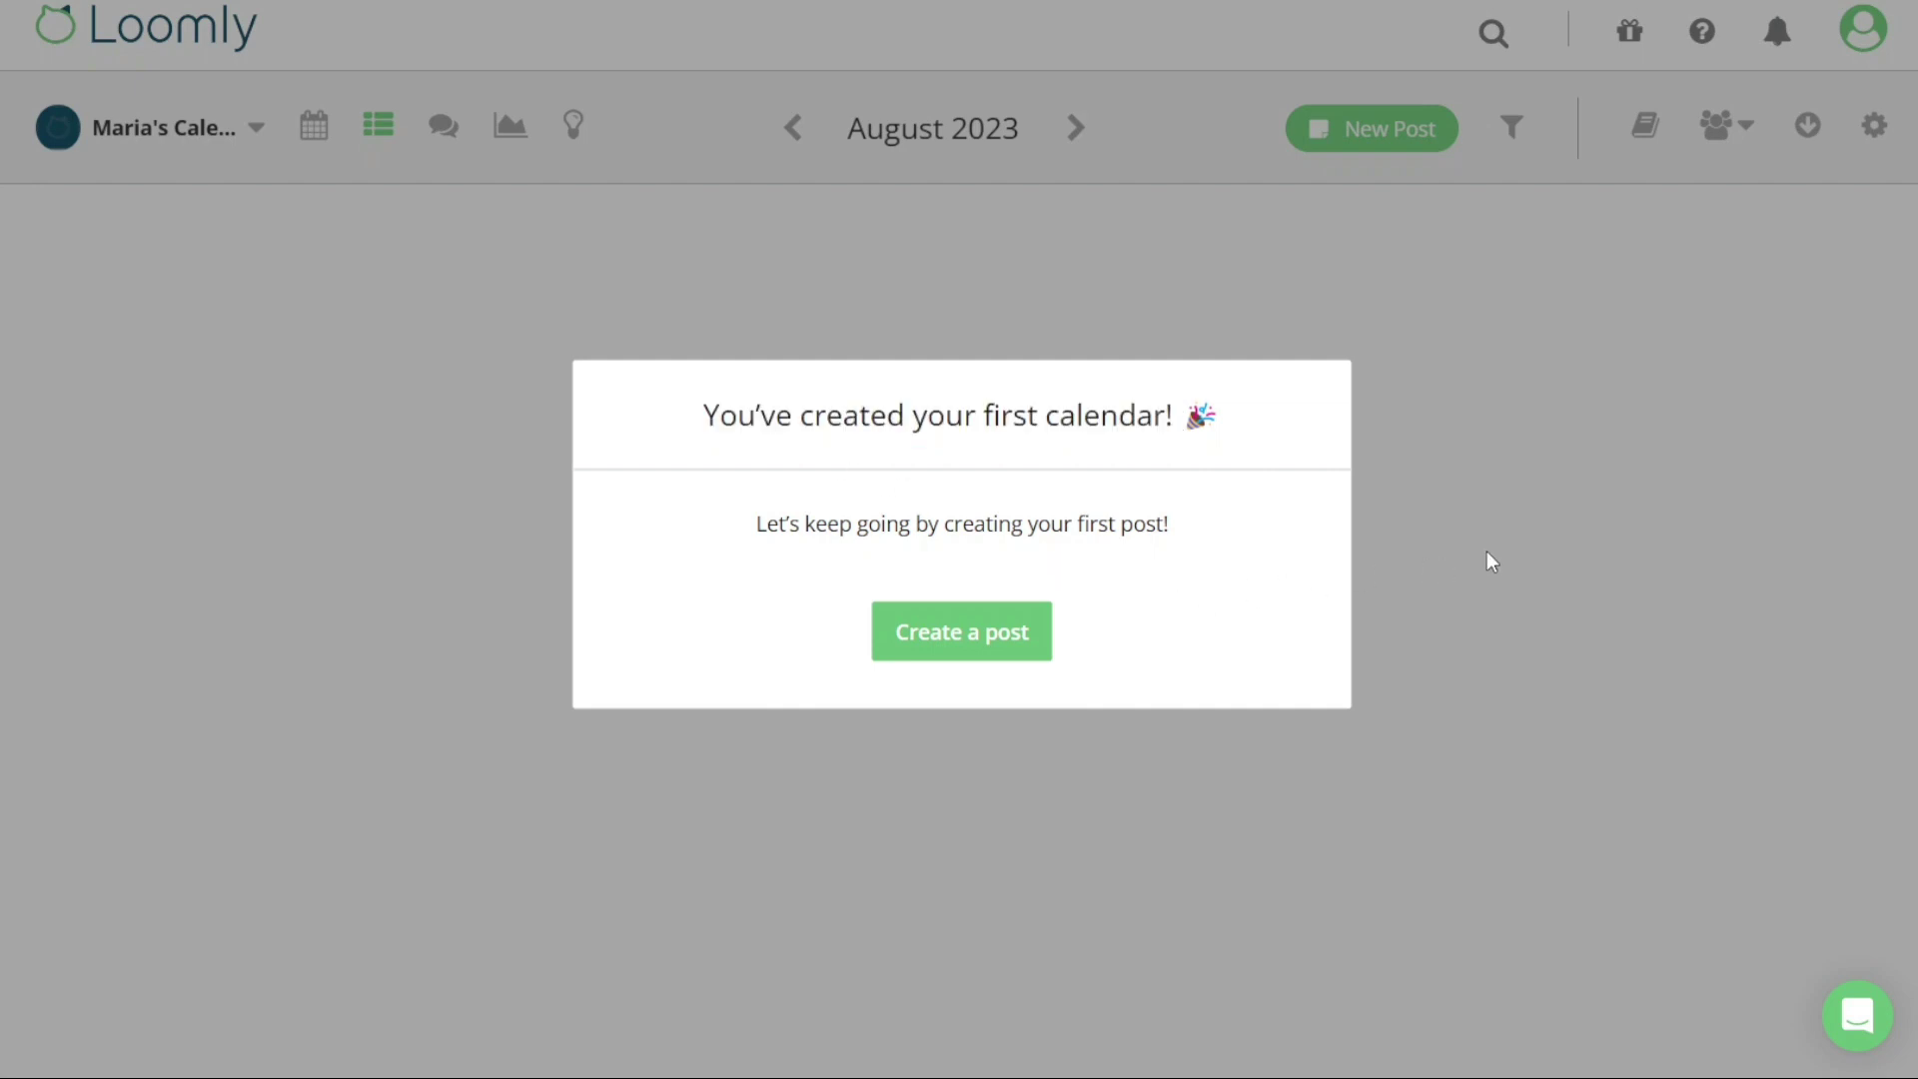
click(982, 636)
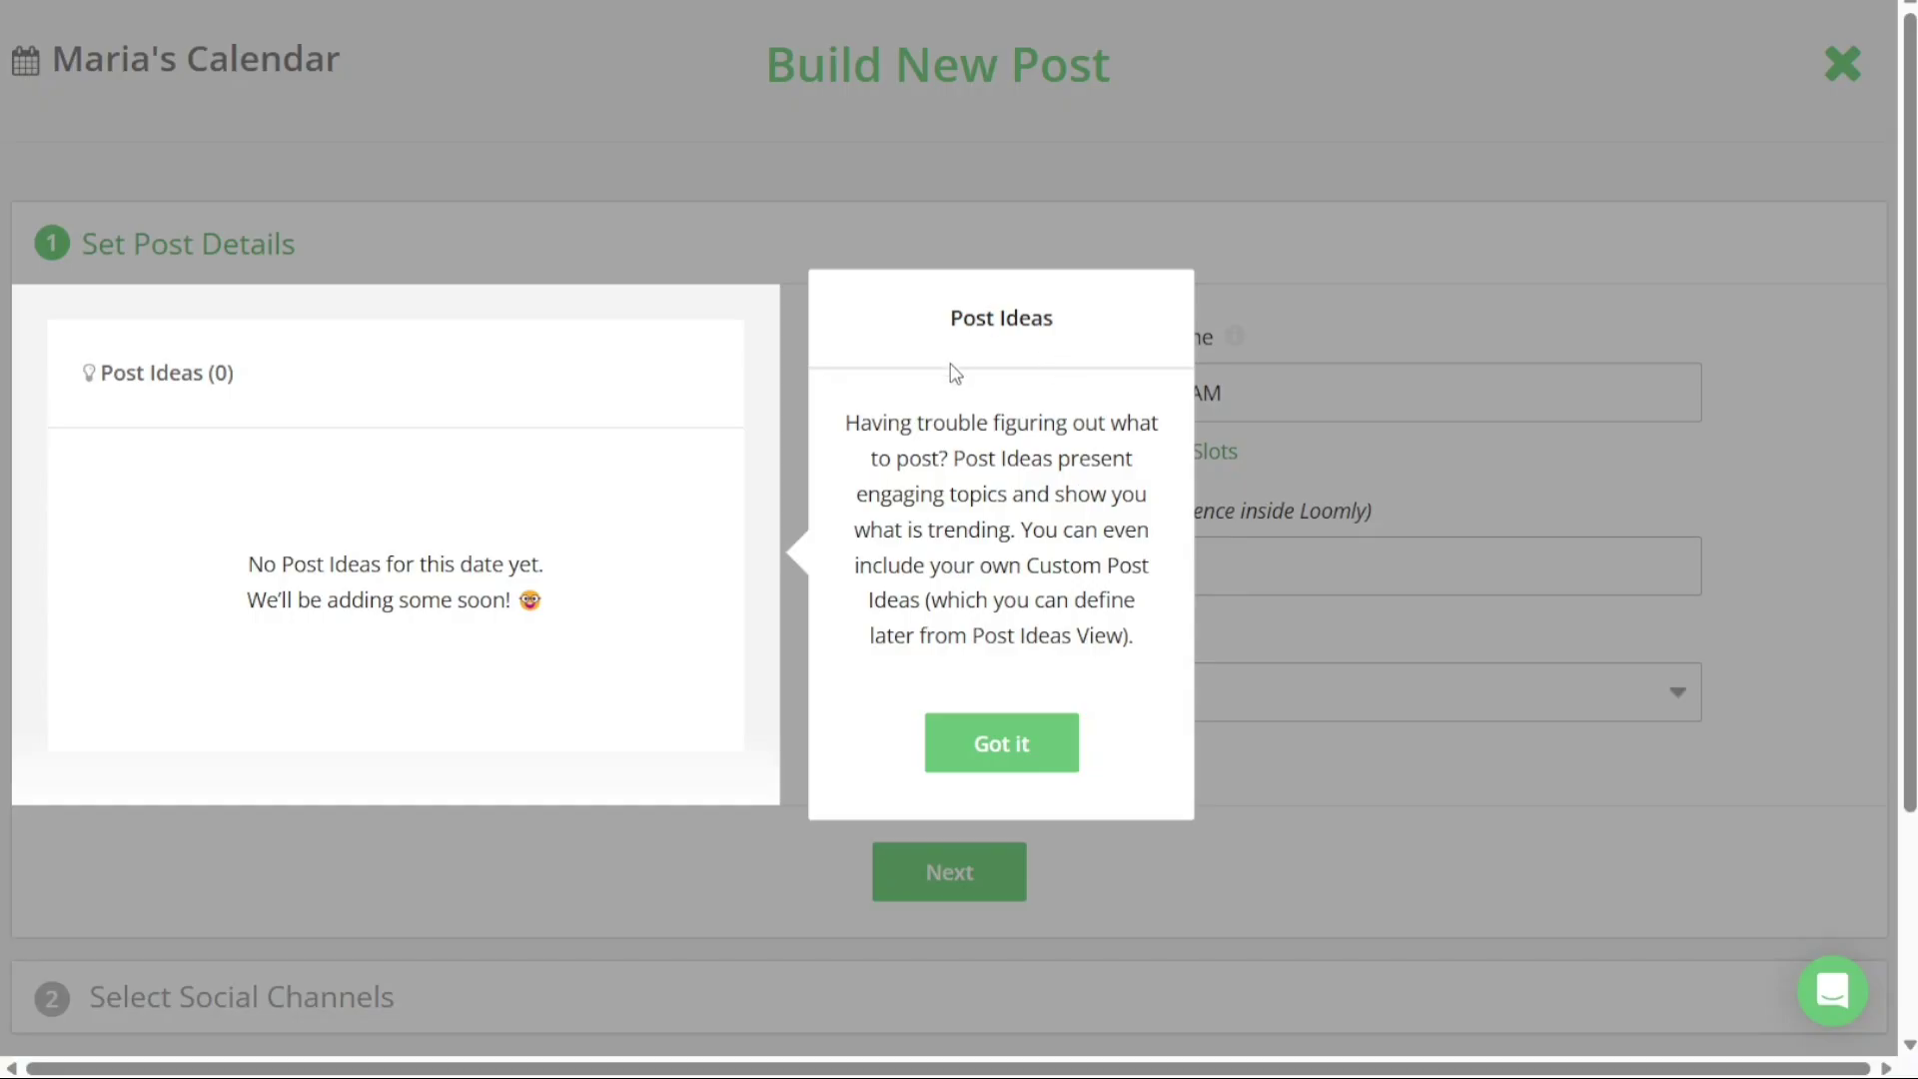
click(1003, 743)
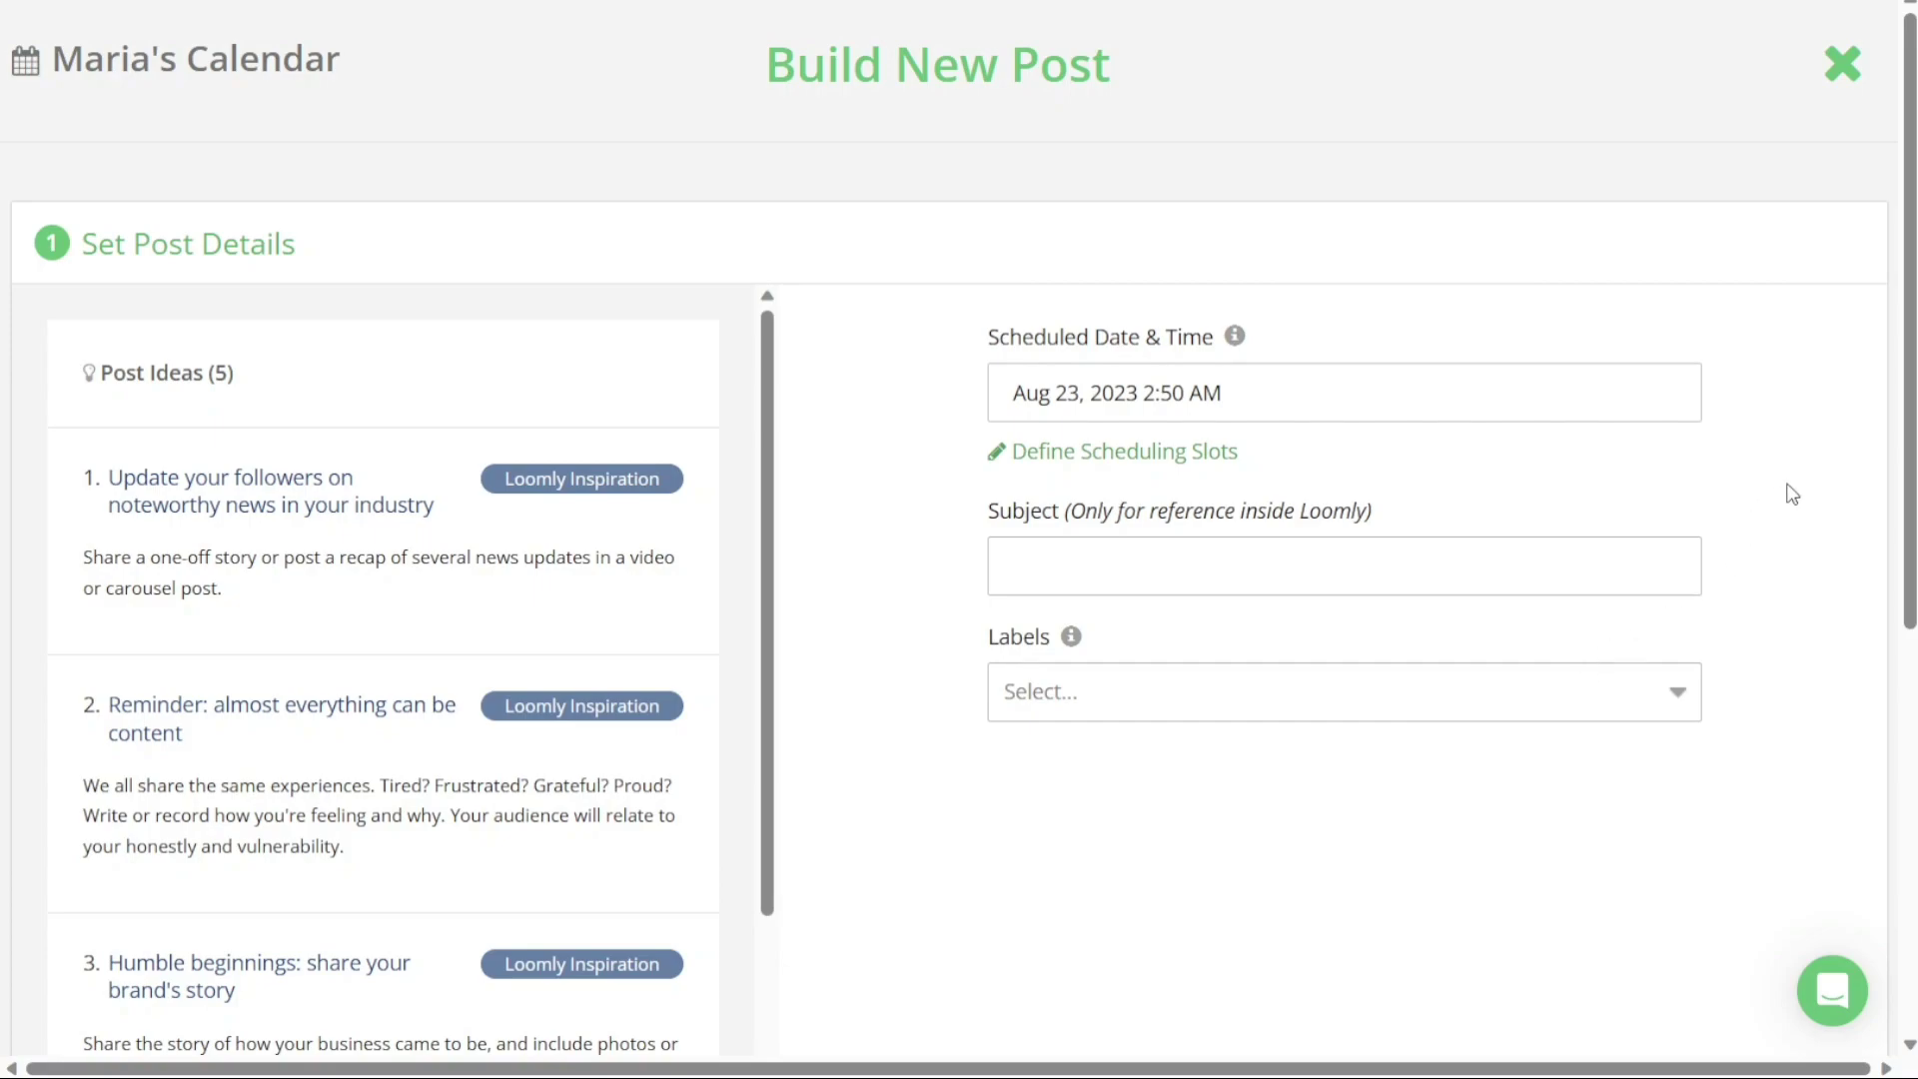
Step: Scroll through the Build New Post form and close it without saving
drag(1911, 462, 1872, 860)
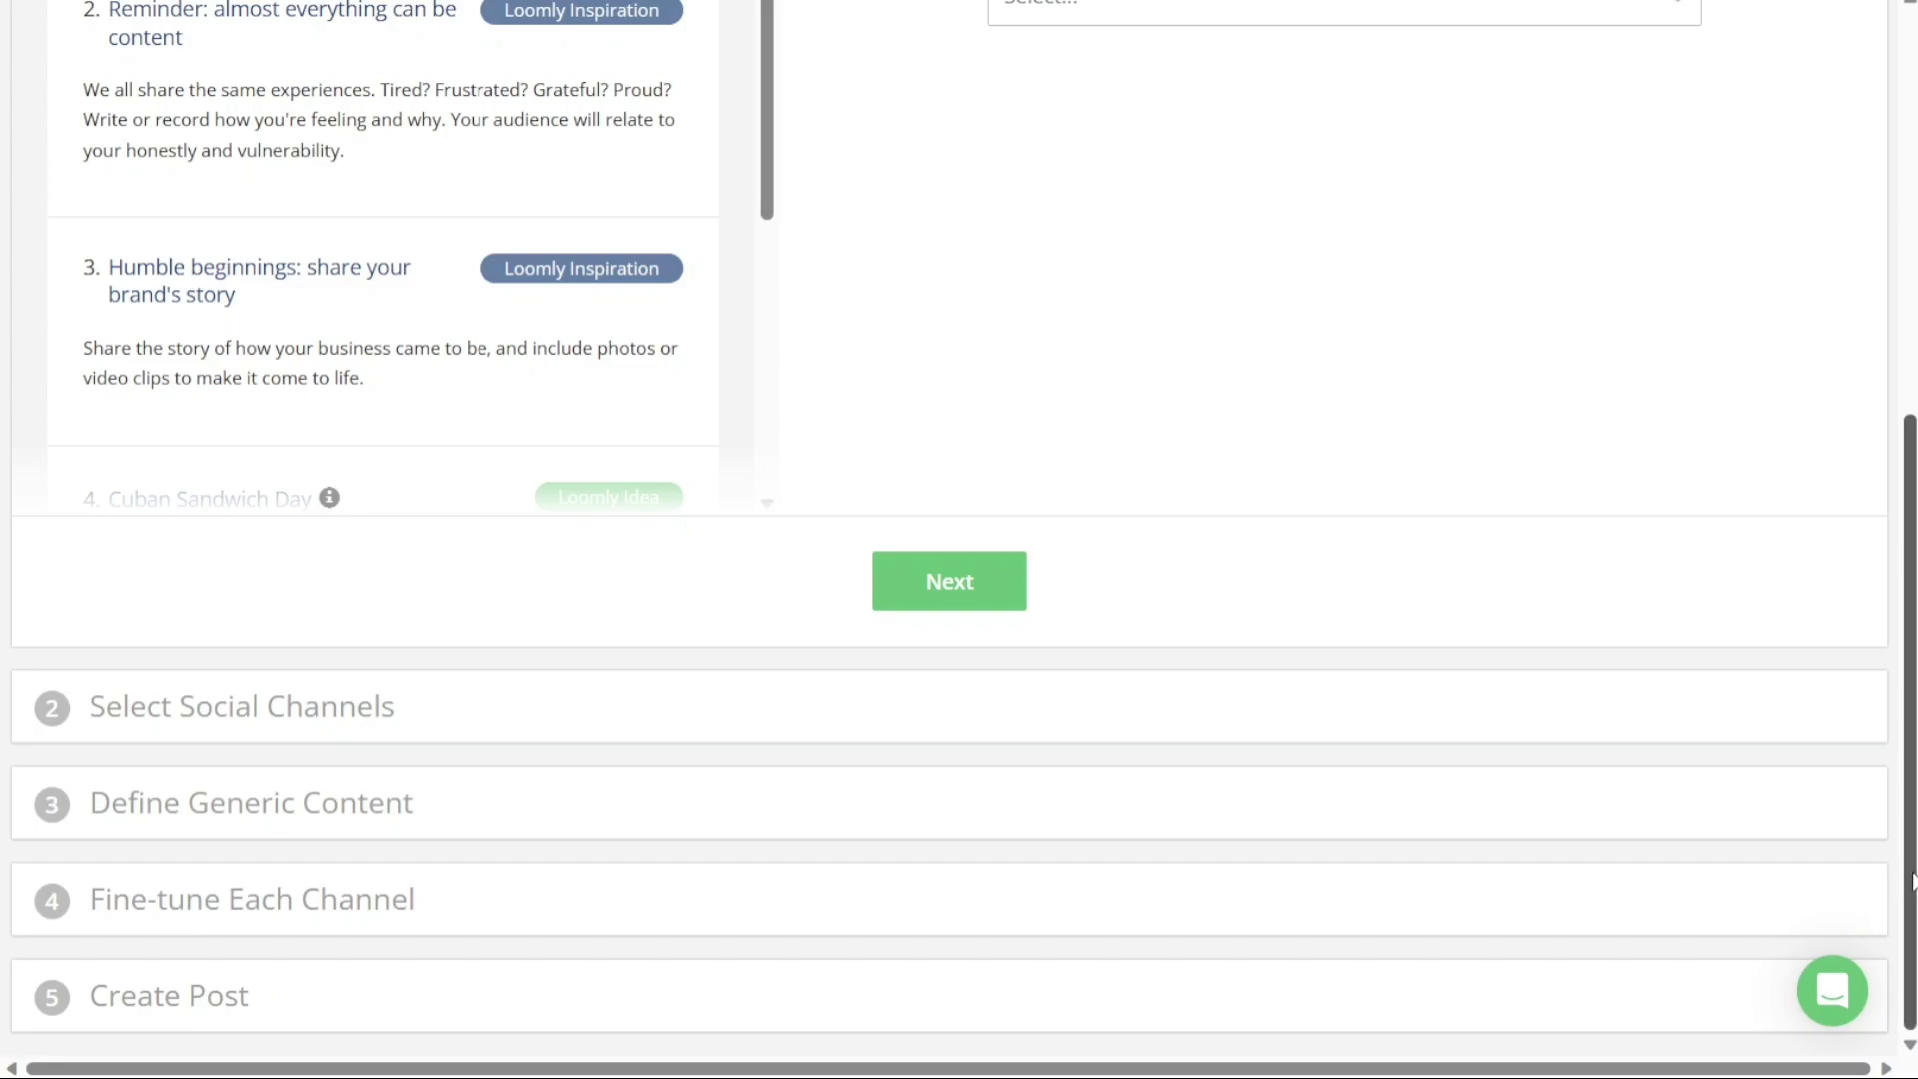
scroll(1858, 411, up, 7)
click(1842, 66)
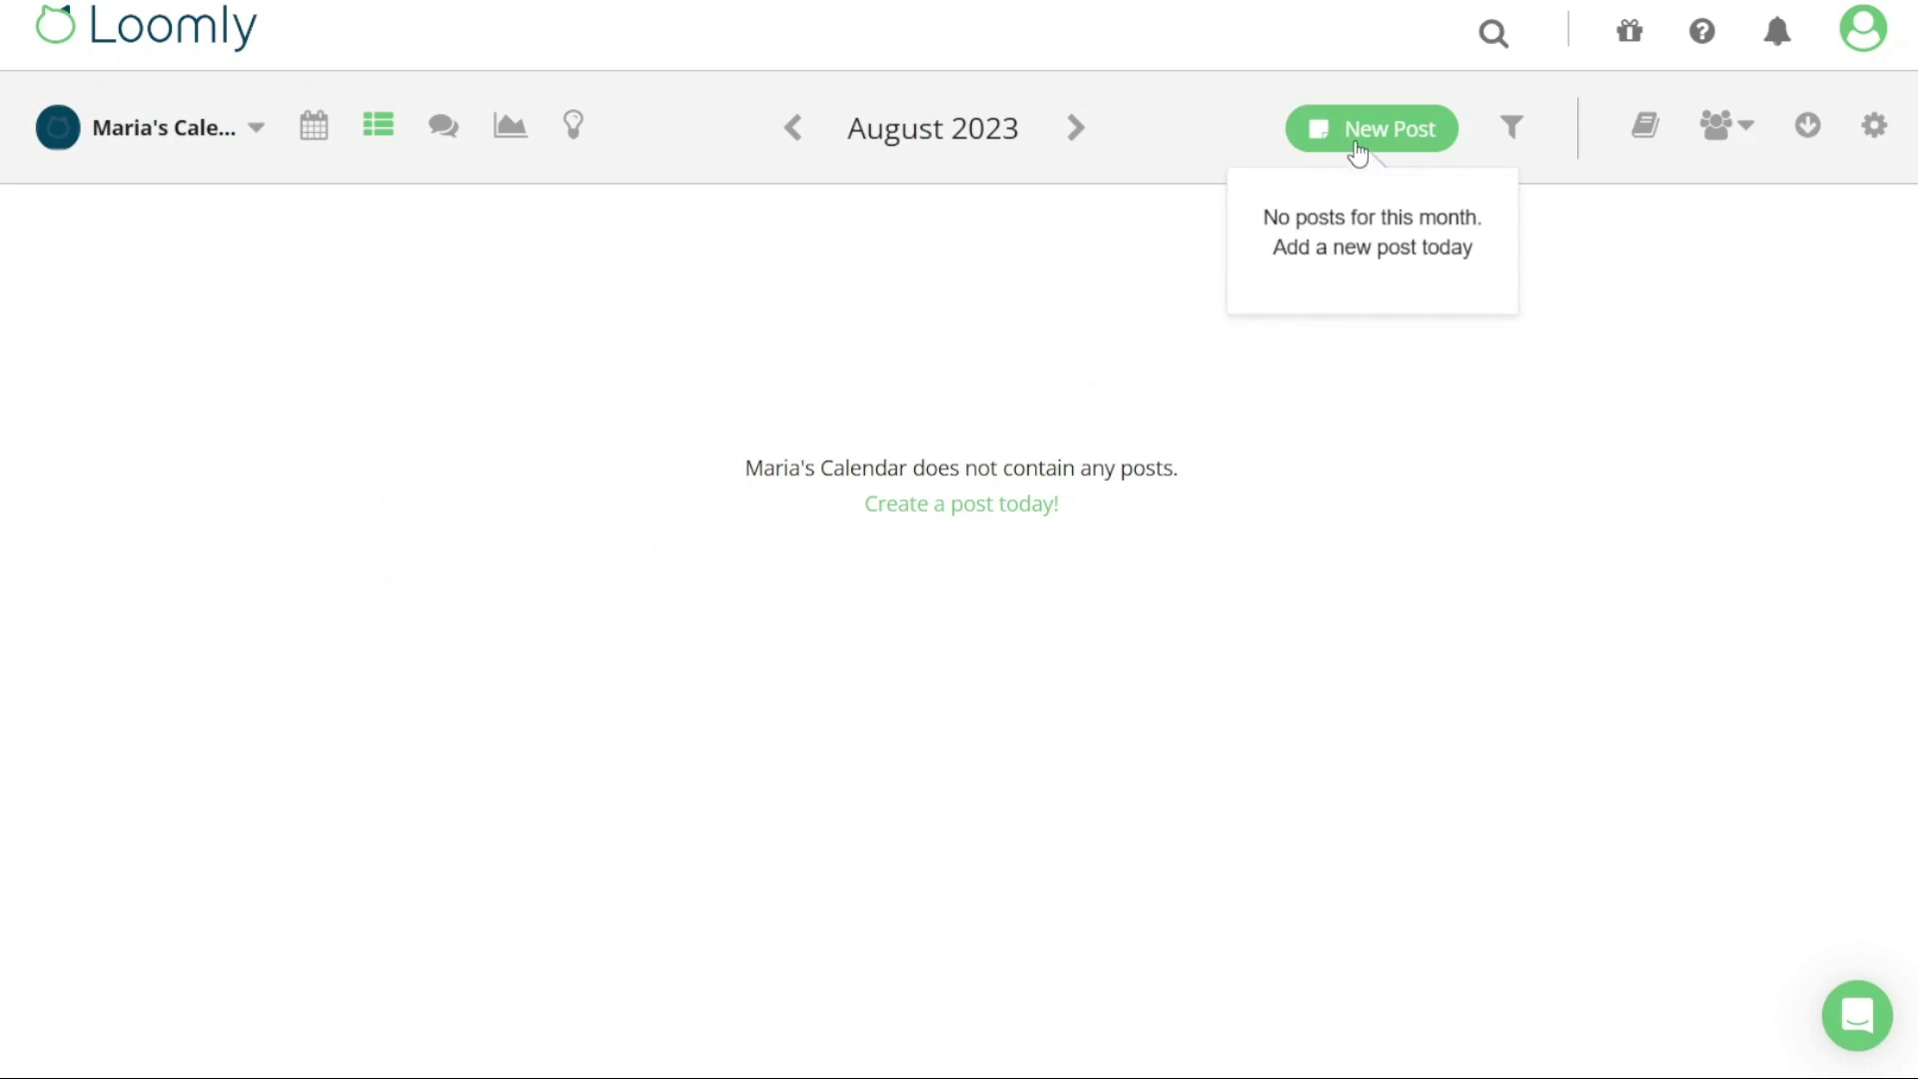
Step: Open a new post form, glance at its Labels list, close it unsaved, and return to the dashboard
click(1362, 151)
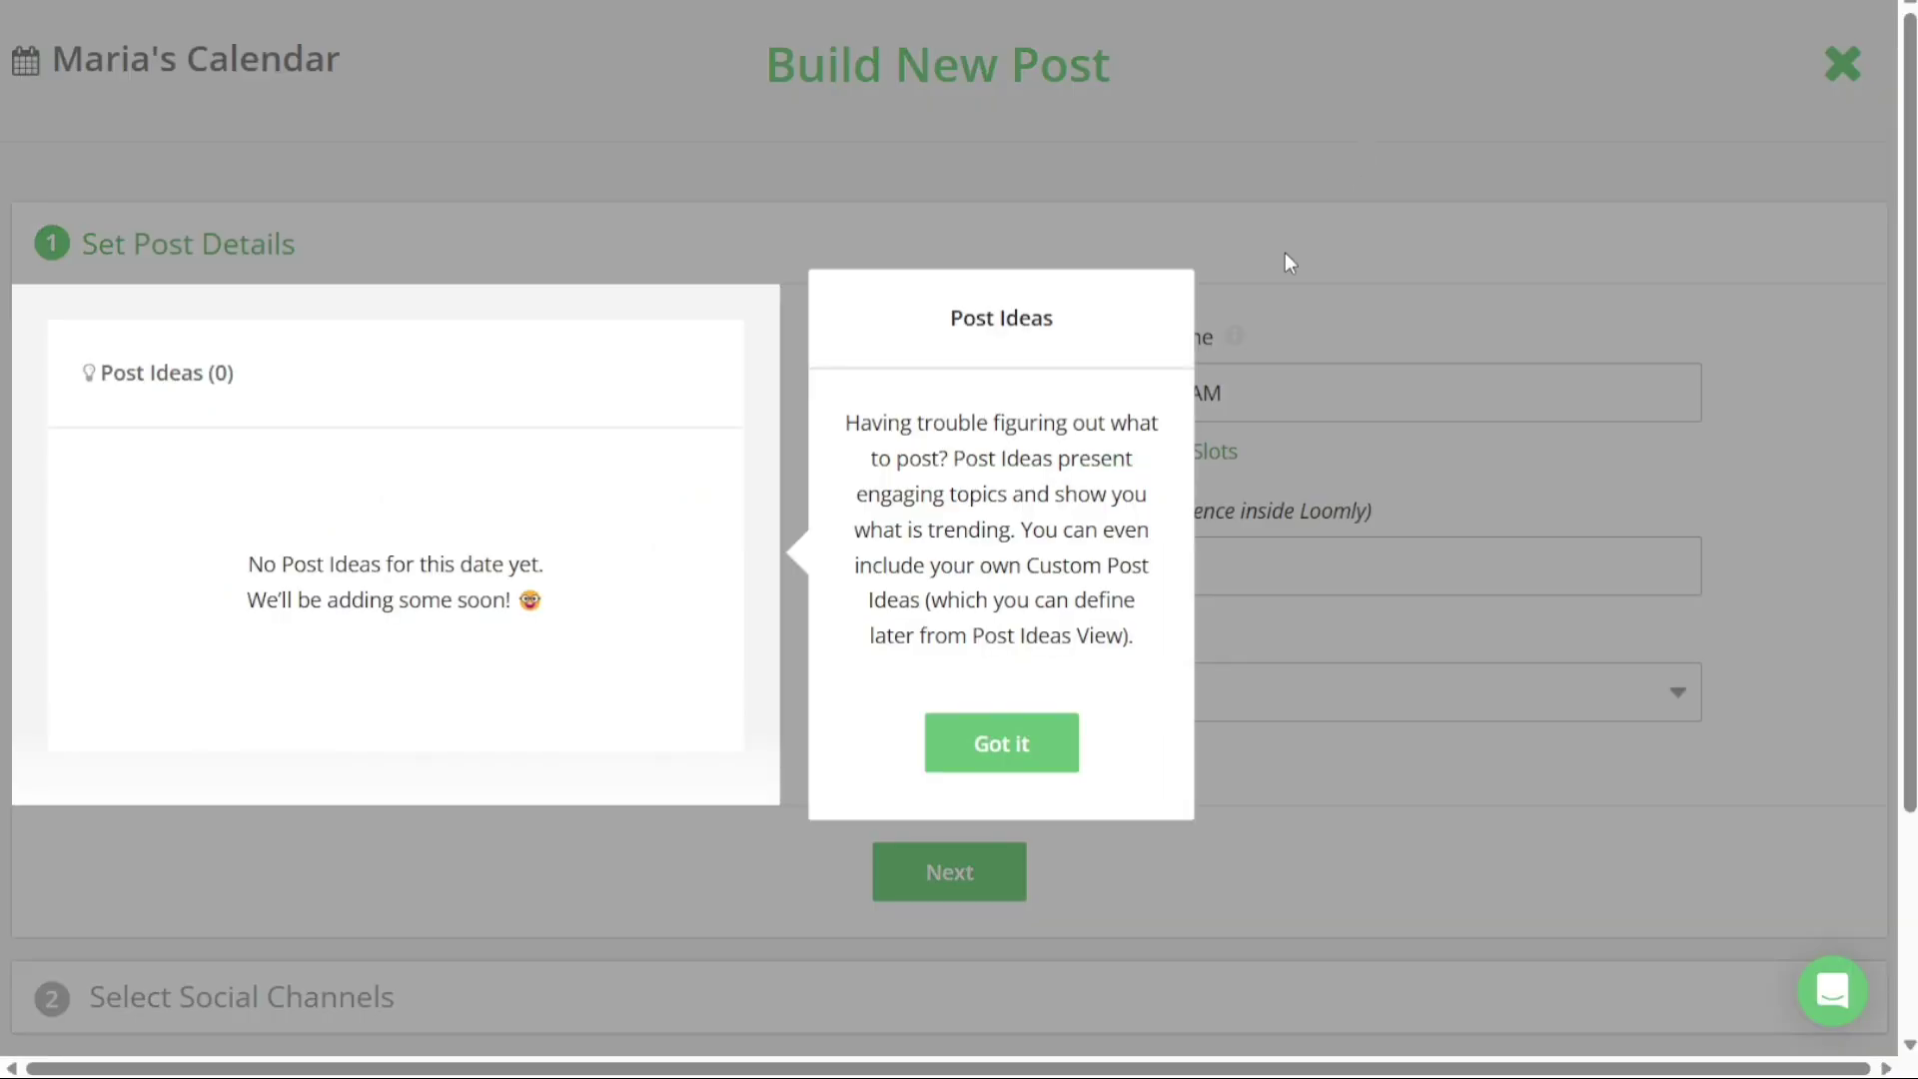
click(1001, 749)
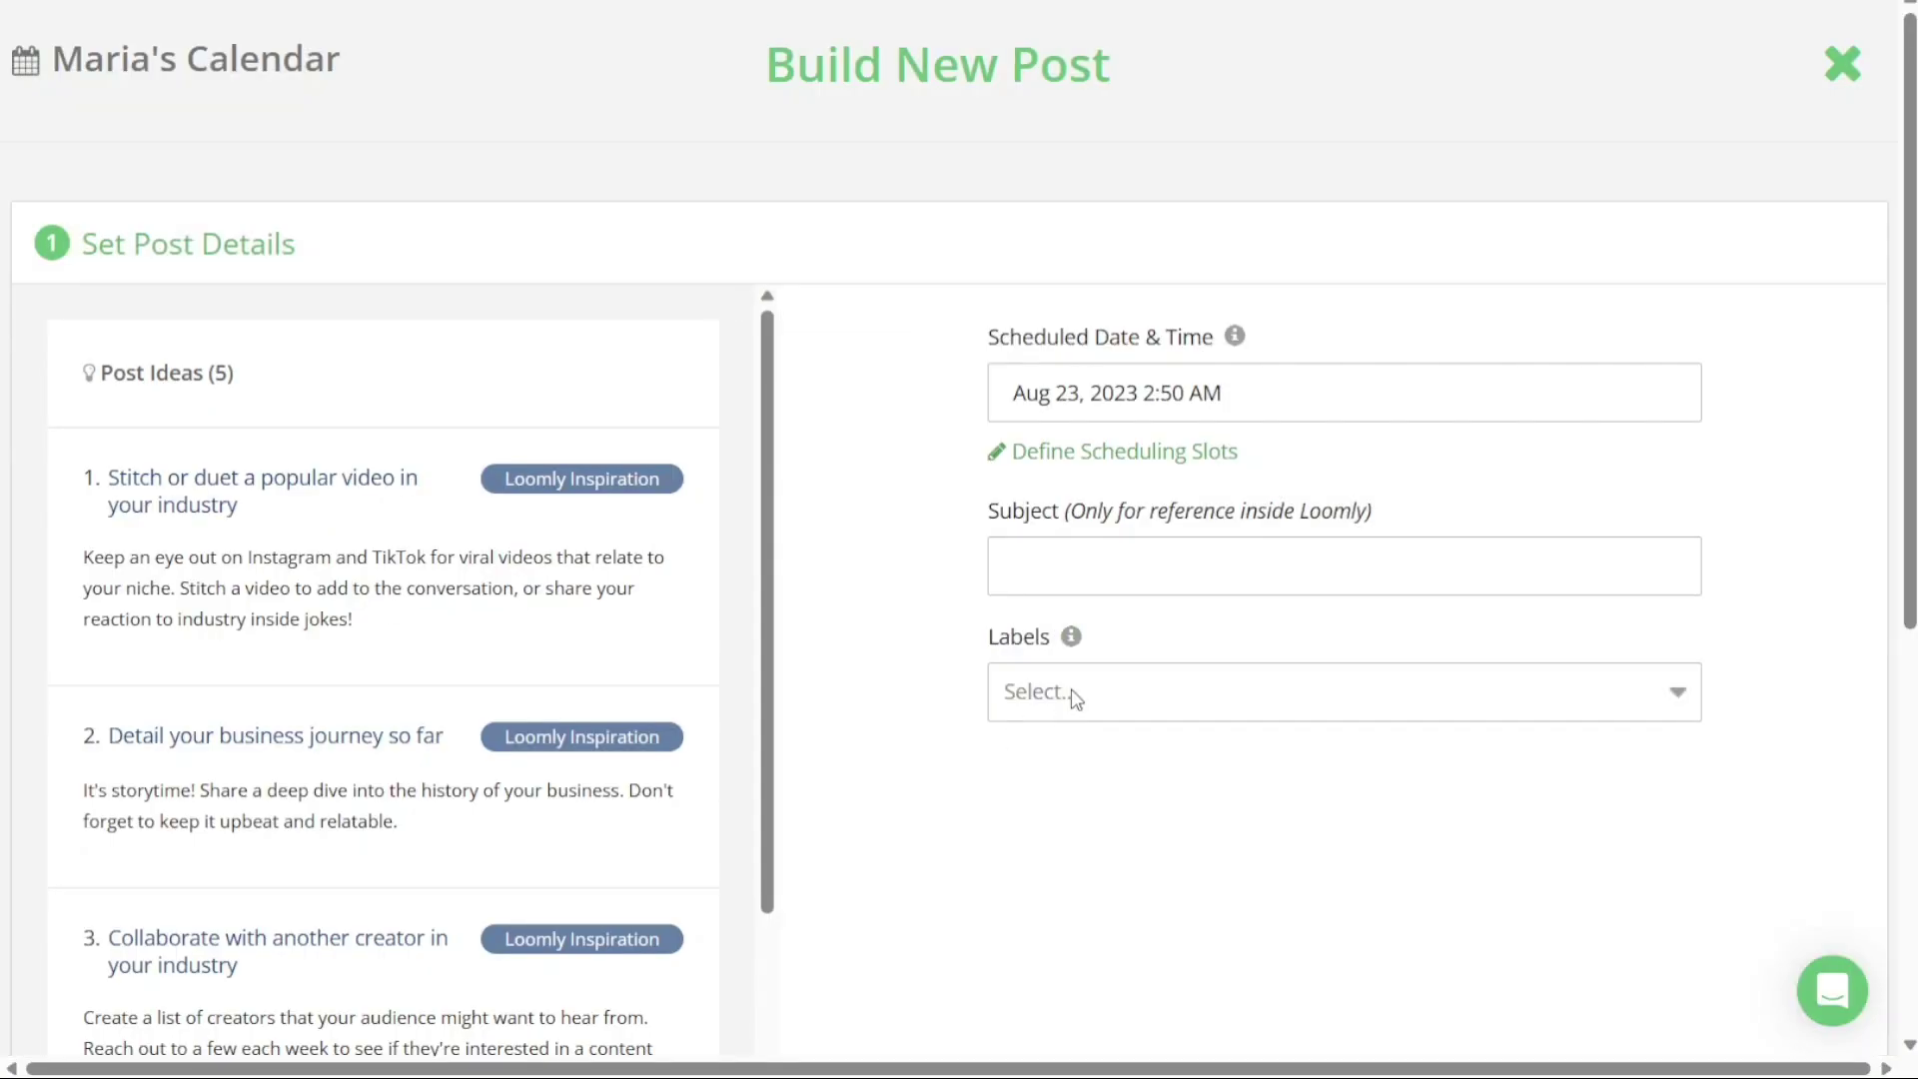
click(1124, 687)
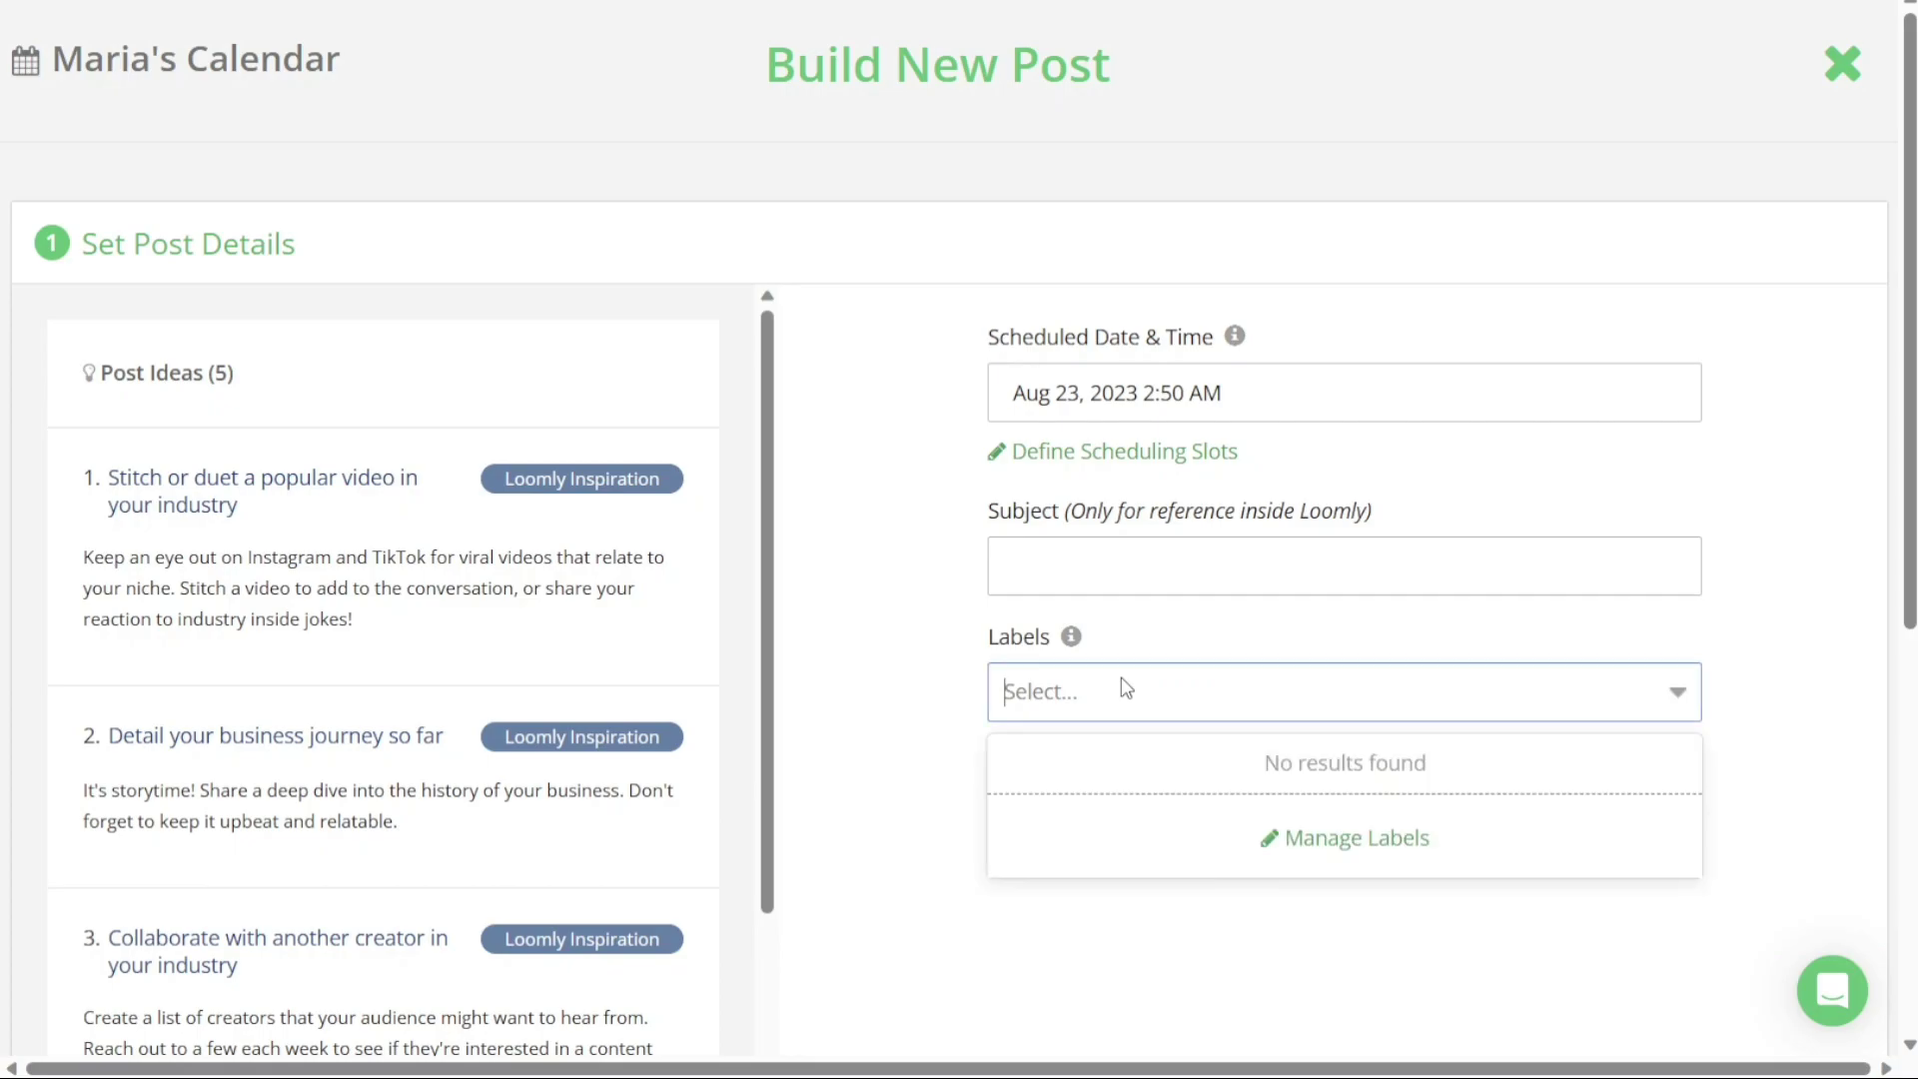
click(1233, 548)
click(1849, 106)
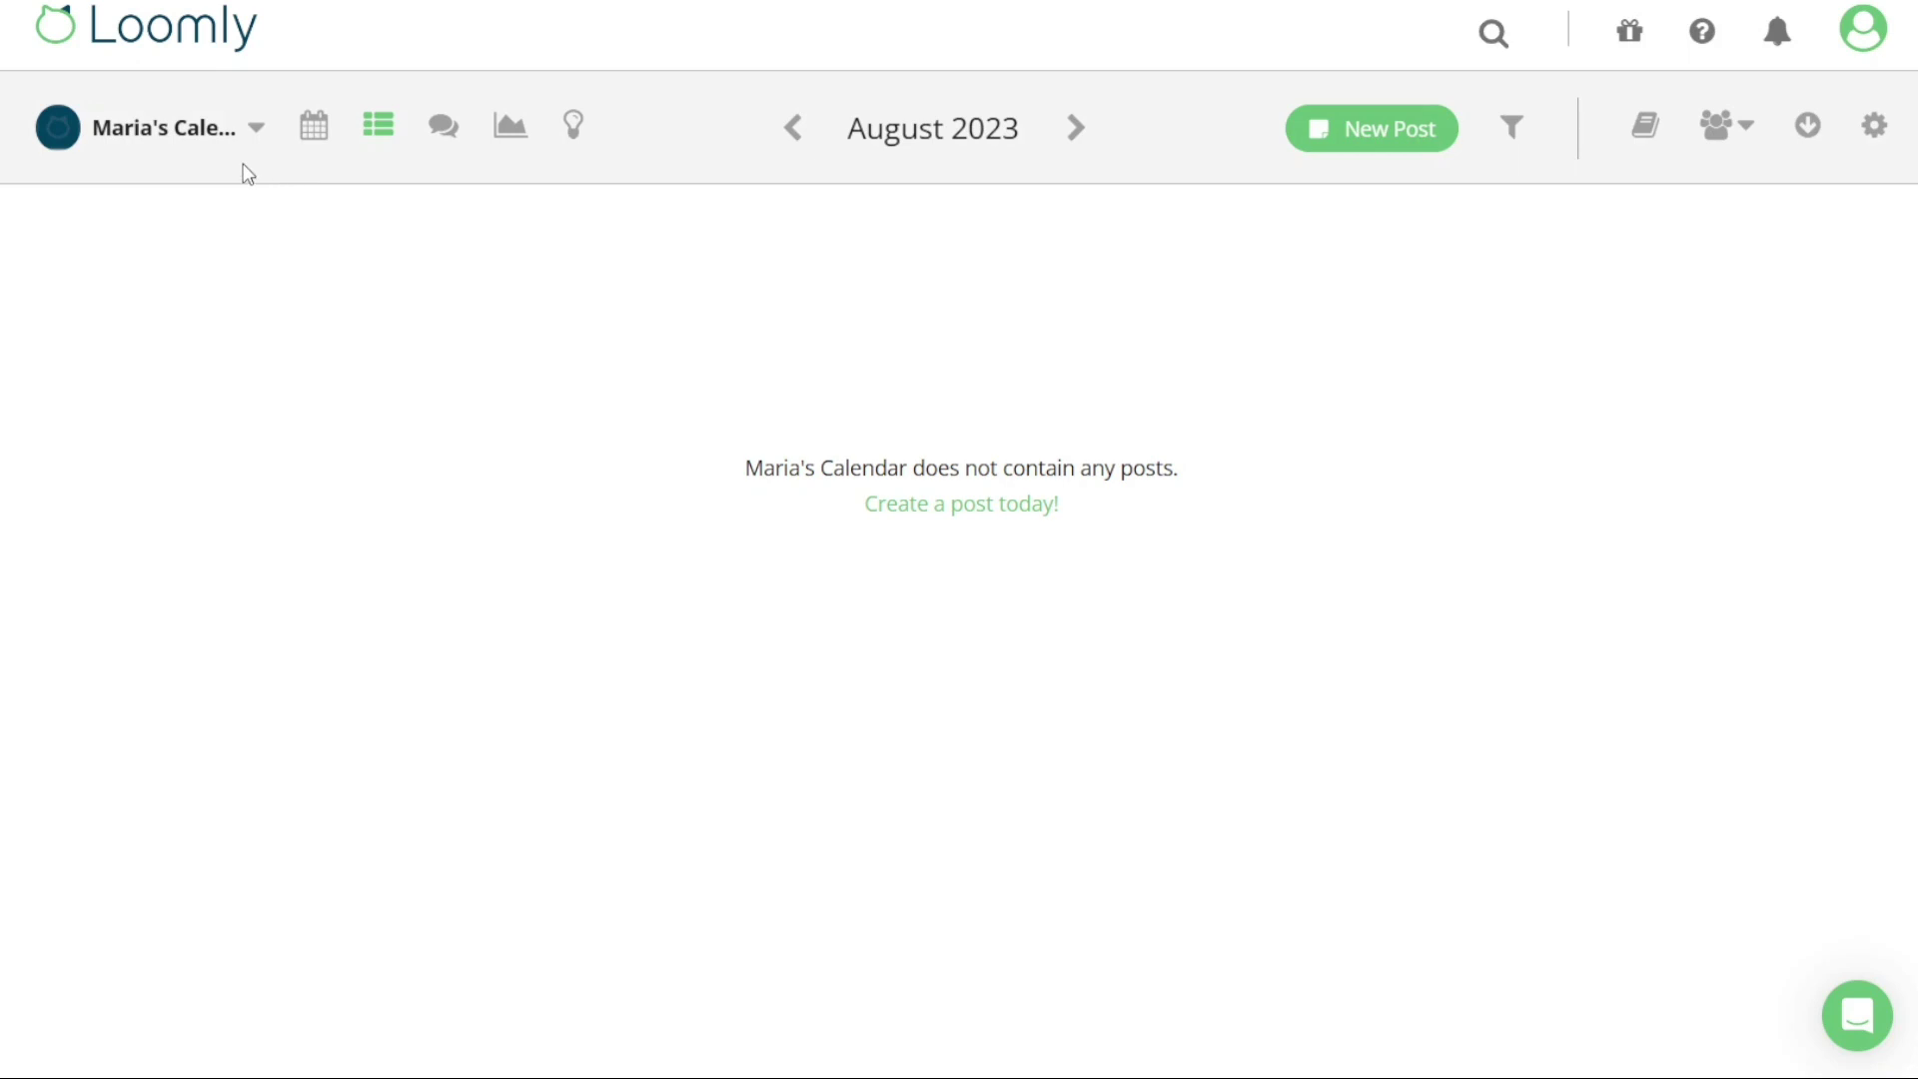
click(178, 58)
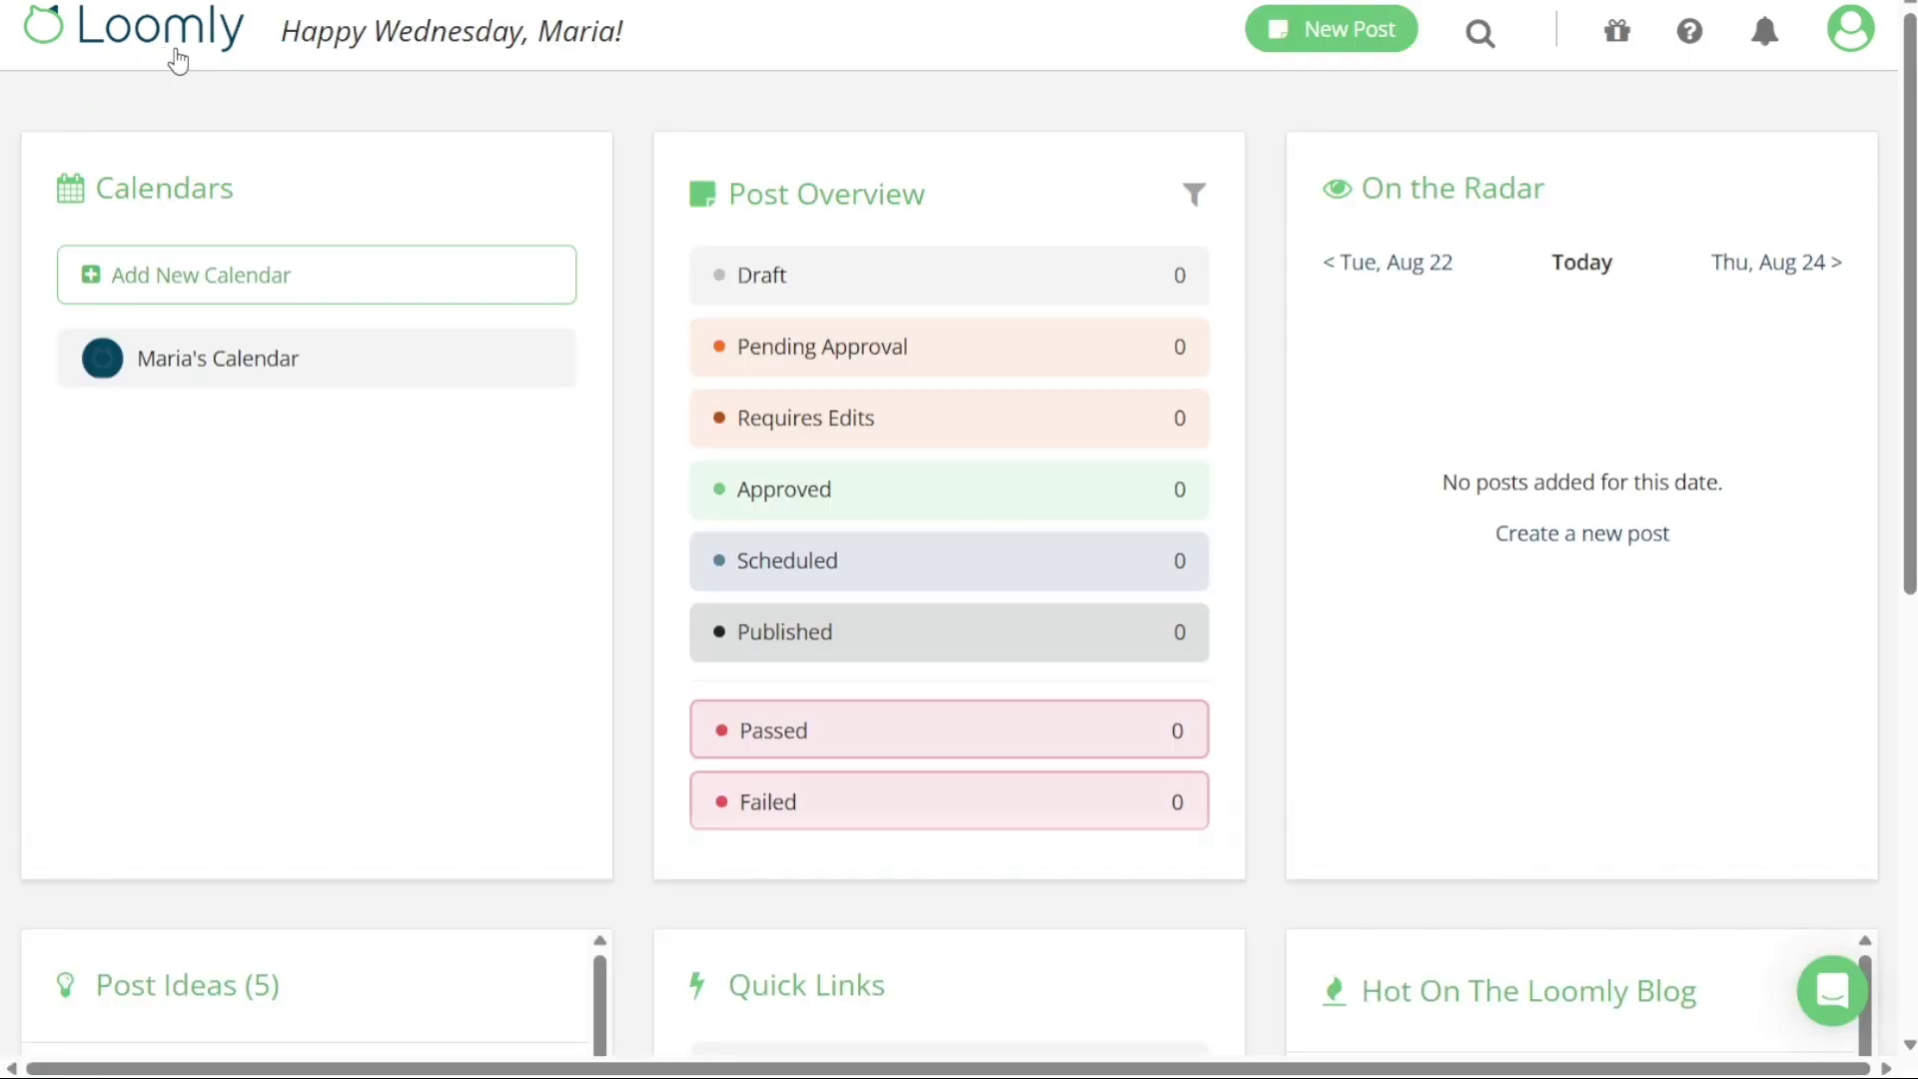